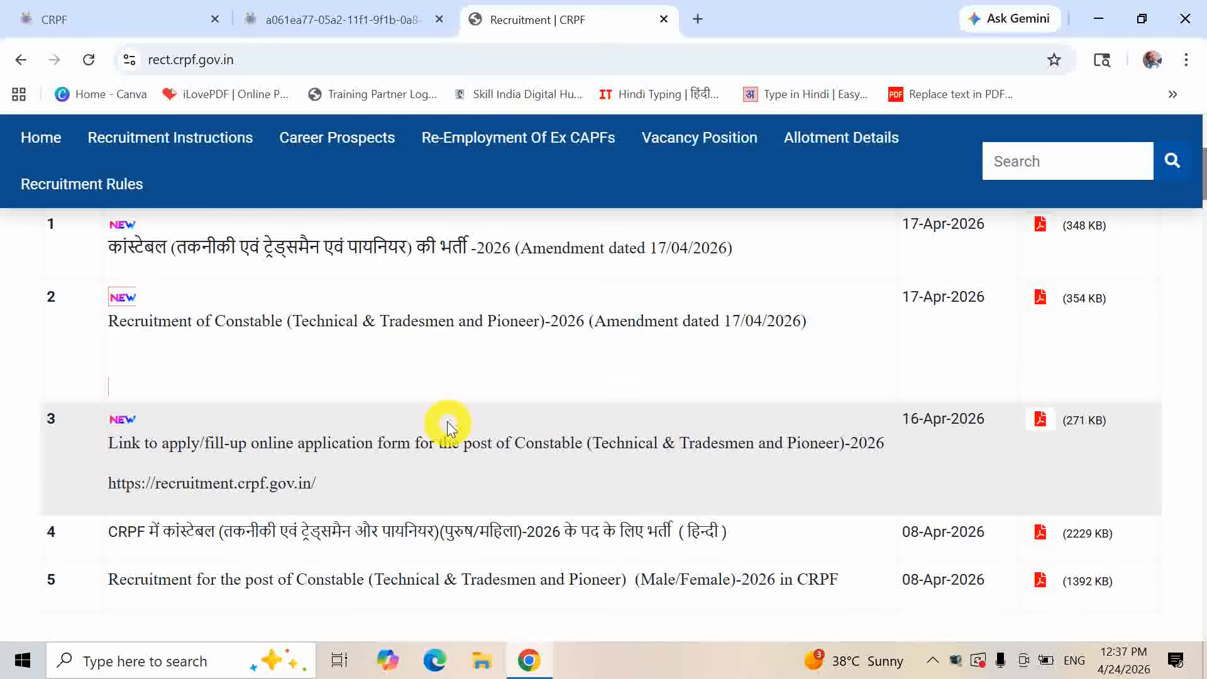
- Open the recruitment advertisement PDF and examine the state-wise vacancy tables at 175% zoom
left_click(395, 17)
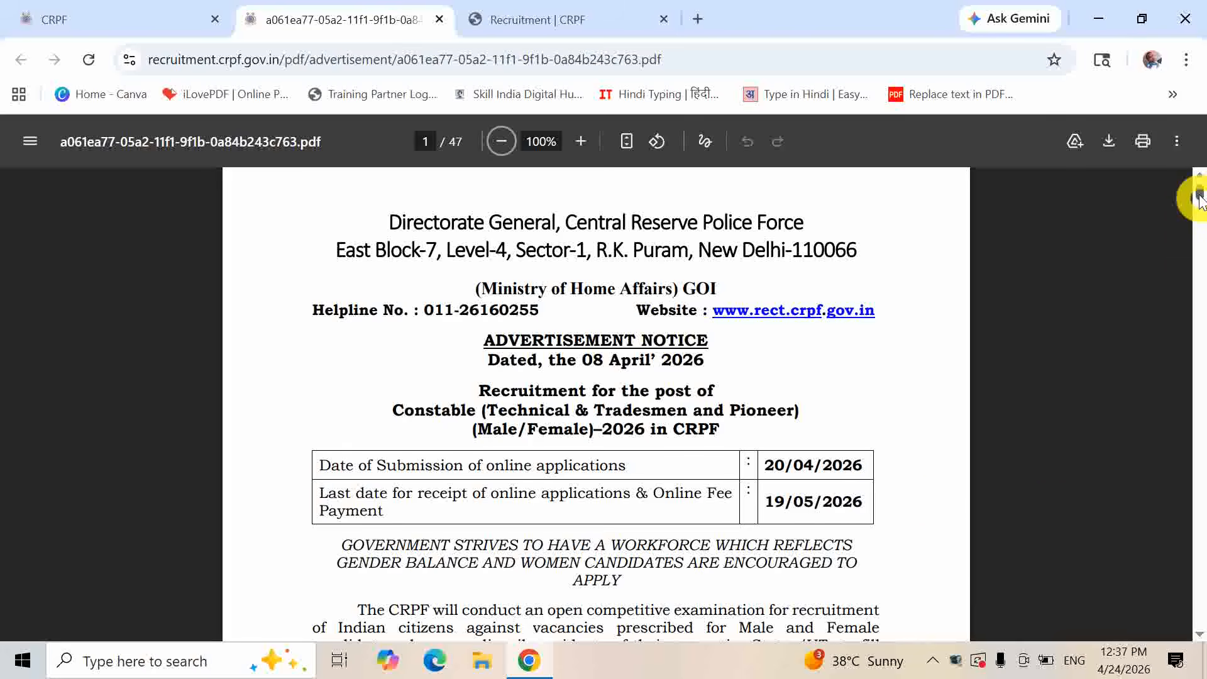
left_click_drag(1199, 198, 1200, 217)
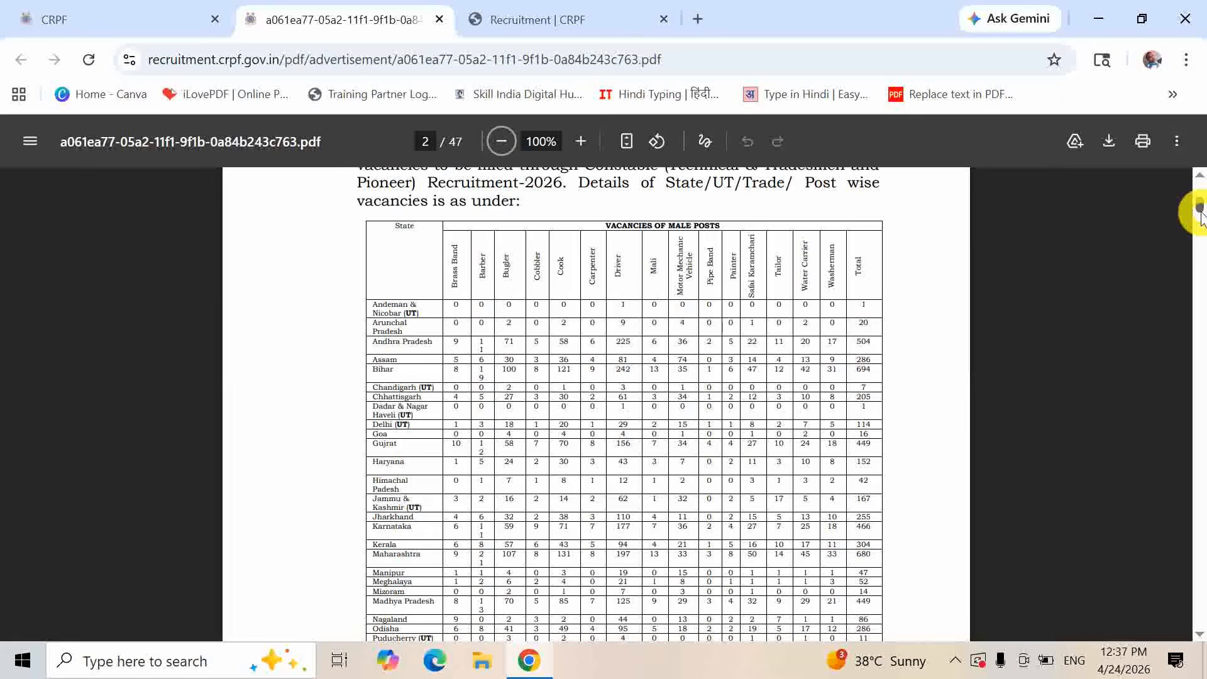
left_click(580, 141)
left_click(581, 140)
left_click(582, 141)
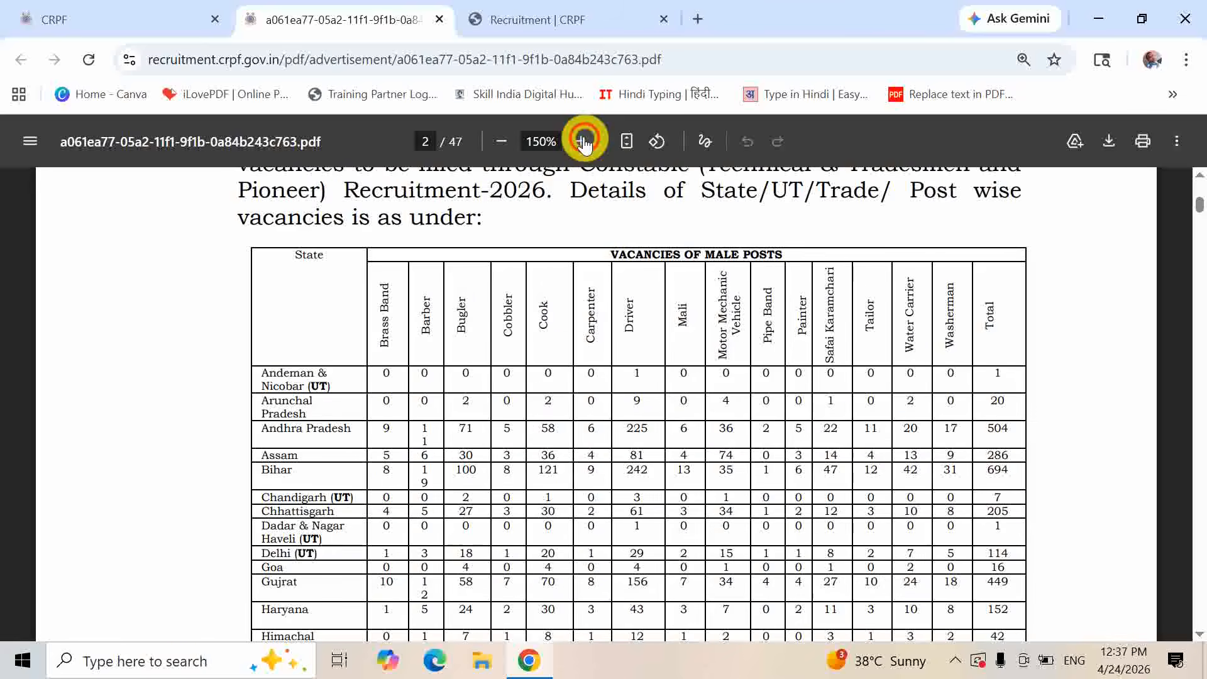
left_click(580, 140)
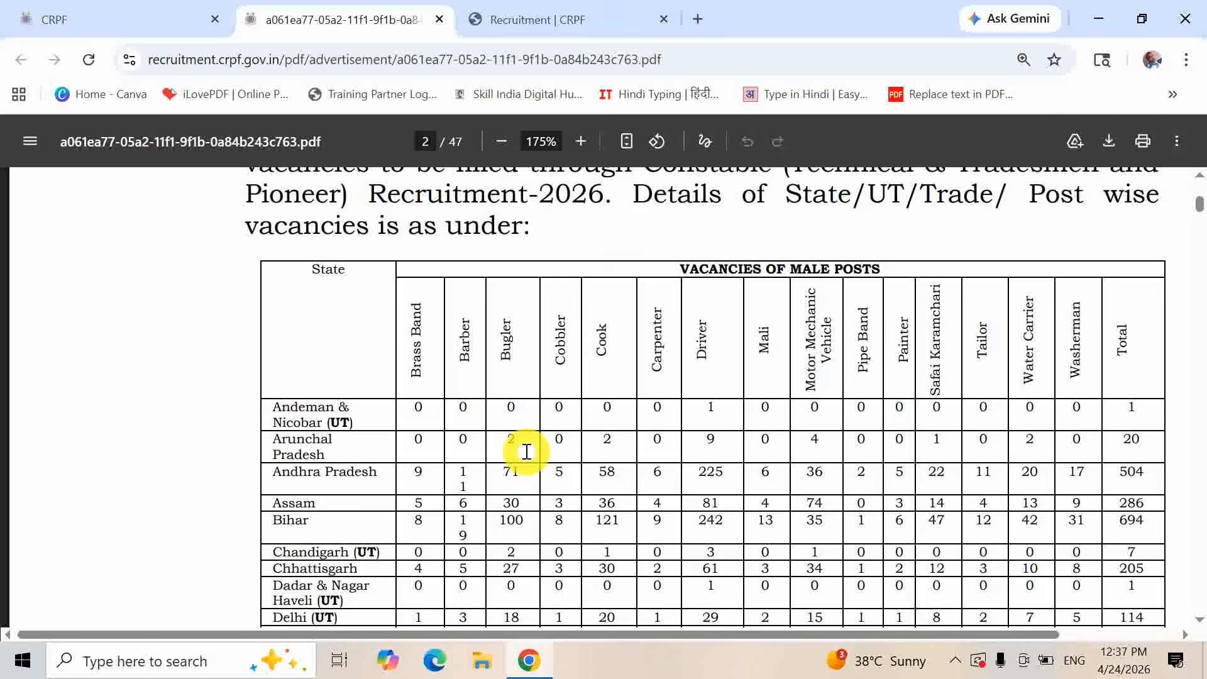
left_click_drag(1197, 207, 1200, 497)
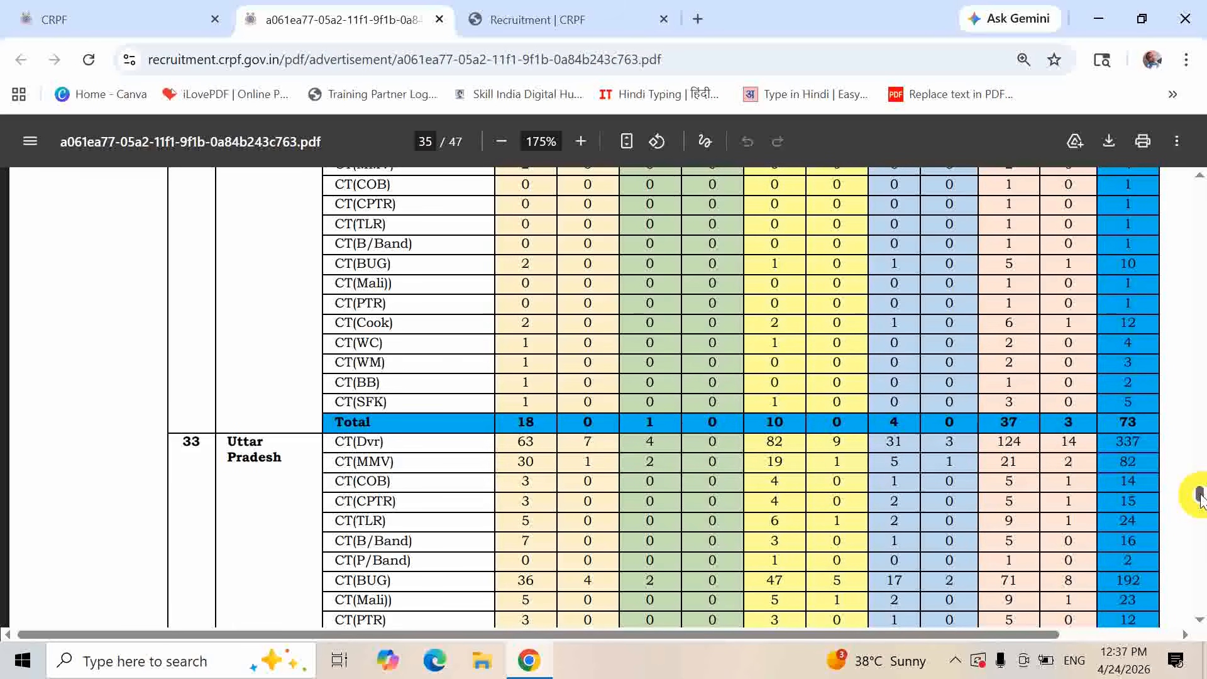
left_click_drag(1200, 496, 1187, 196)
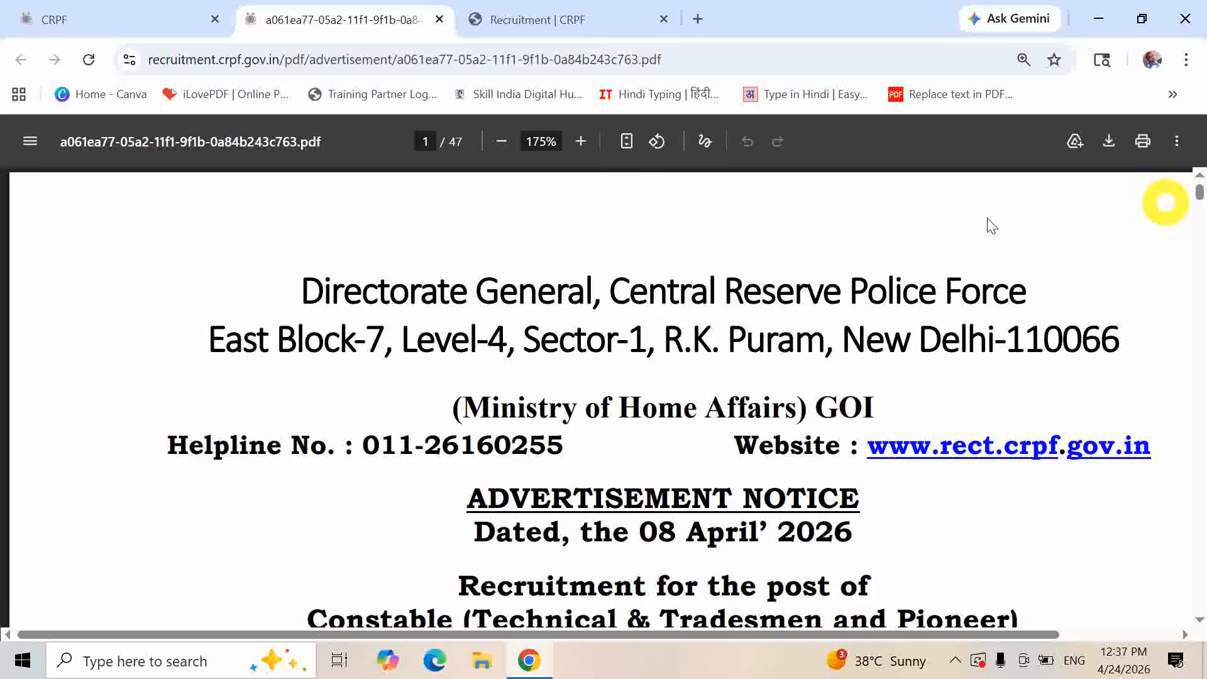
- Open the English amendment dated 17/04/2026 from the recruitment notices list and read its revised age limits
left_click(584, 20)
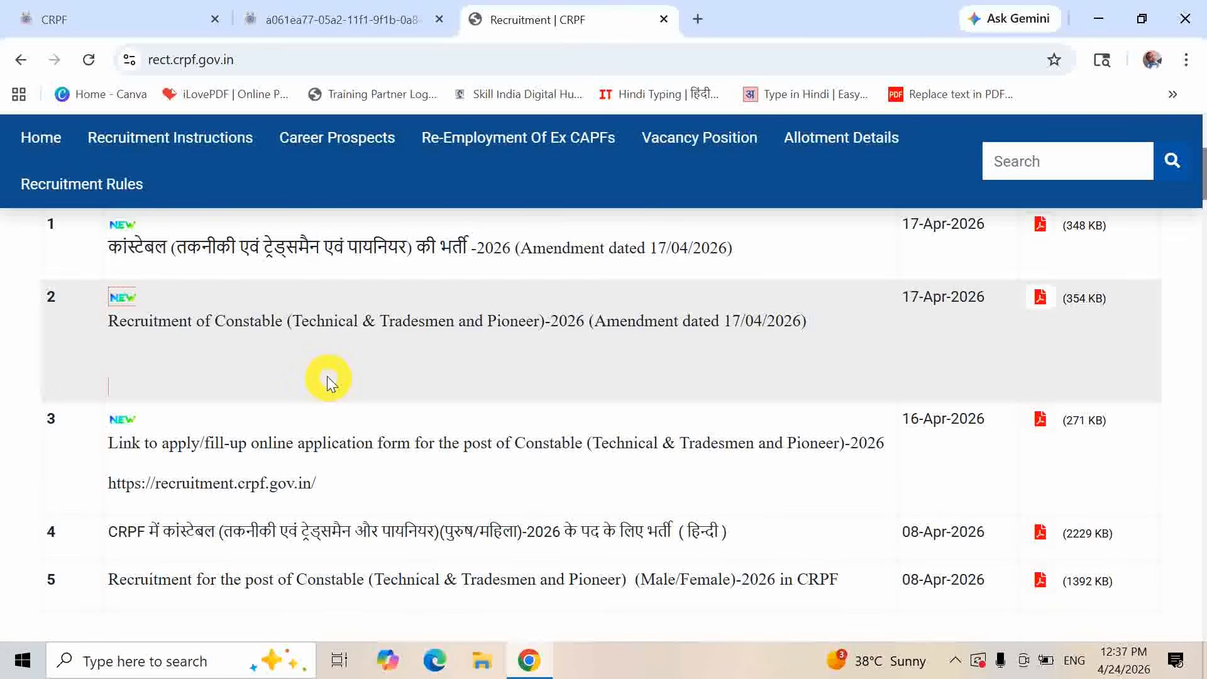
left_click(1046, 299)
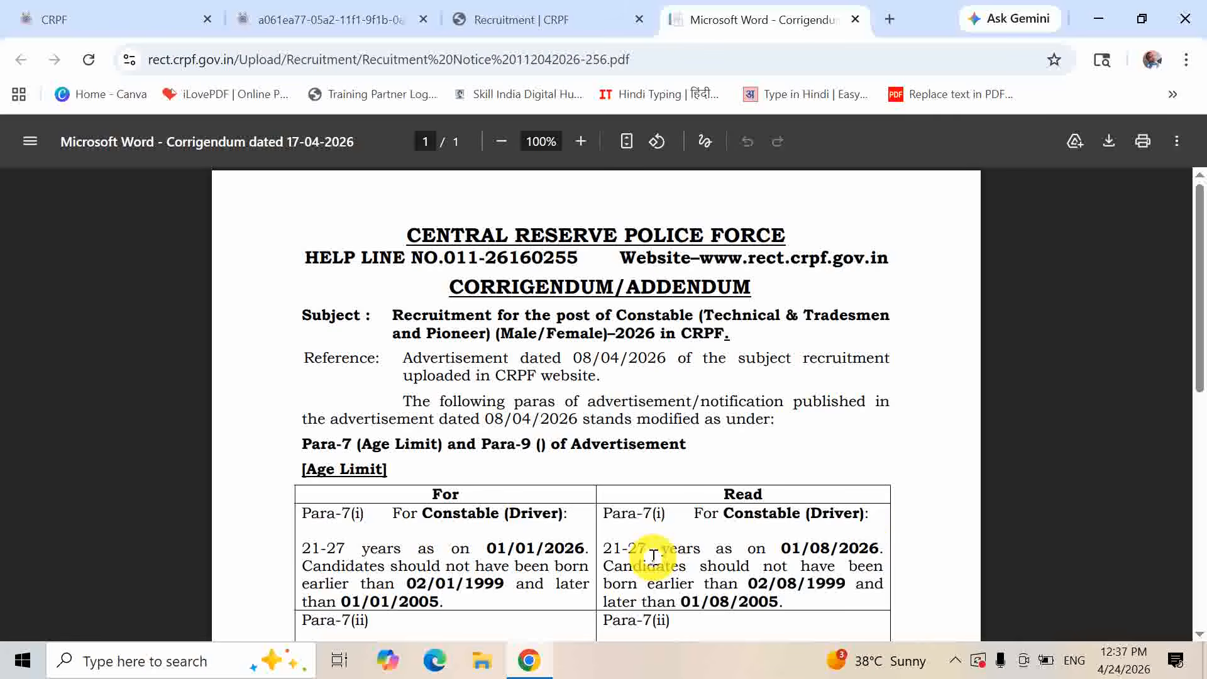
left_click_drag(1200, 377, 1199, 431)
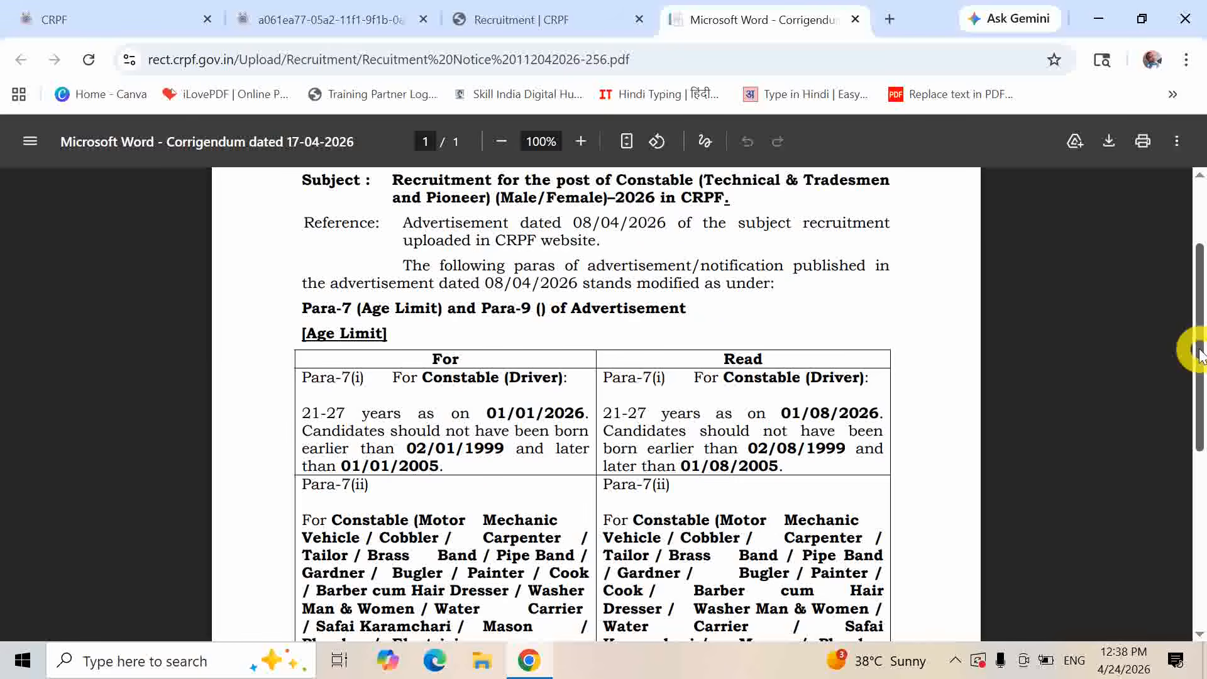
left_click_drag(1199, 355, 1200, 308)
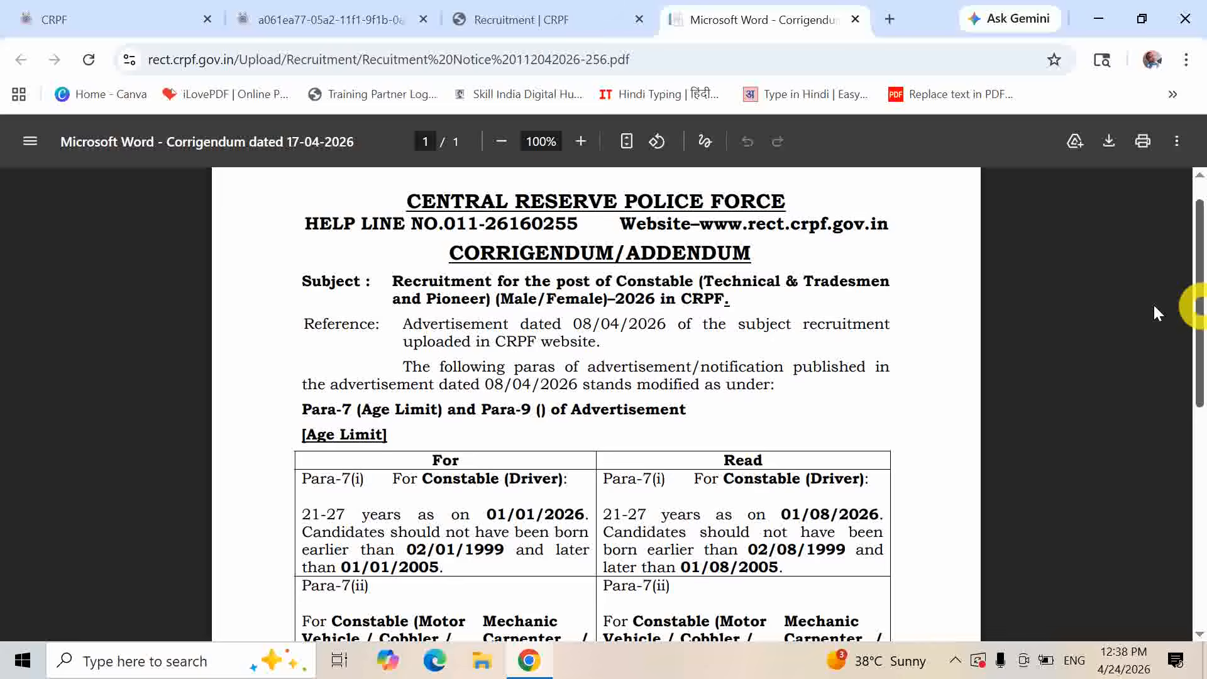
- Return to the 47-page advertisement PDF, reduce its zoom to 110%, and revisit the recruitment notices and corrigendum
left_click(326, 21)
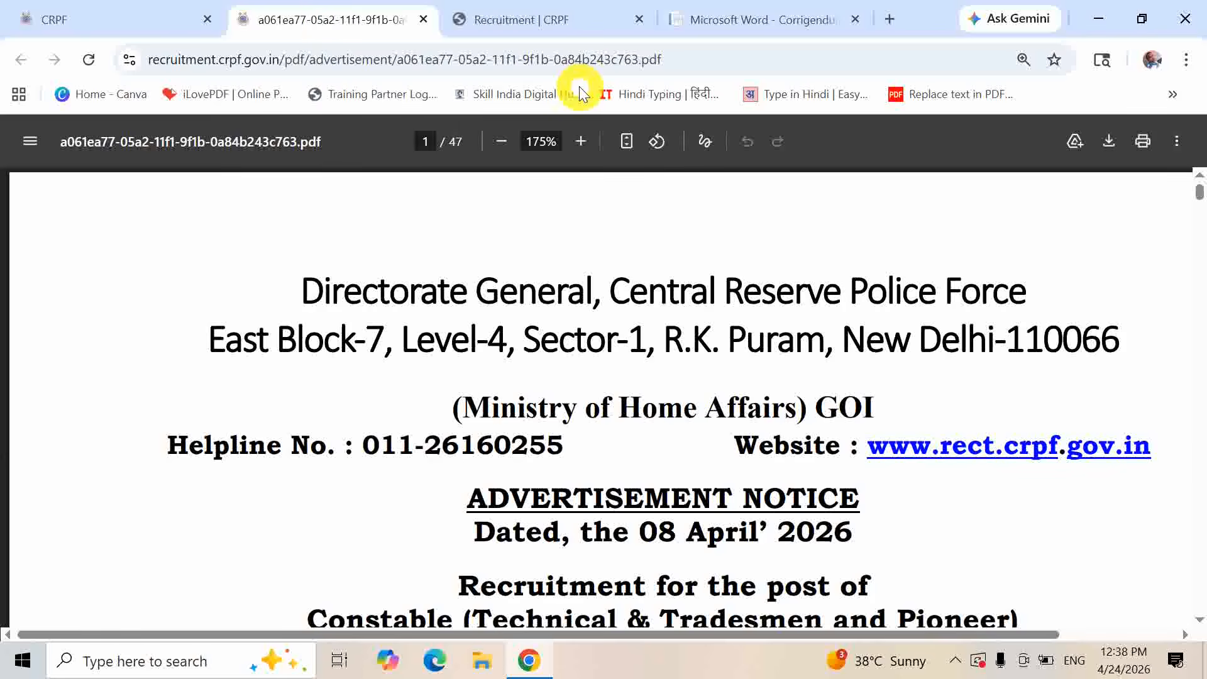
left_click(504, 145)
left_click(504, 142)
left_click(504, 142)
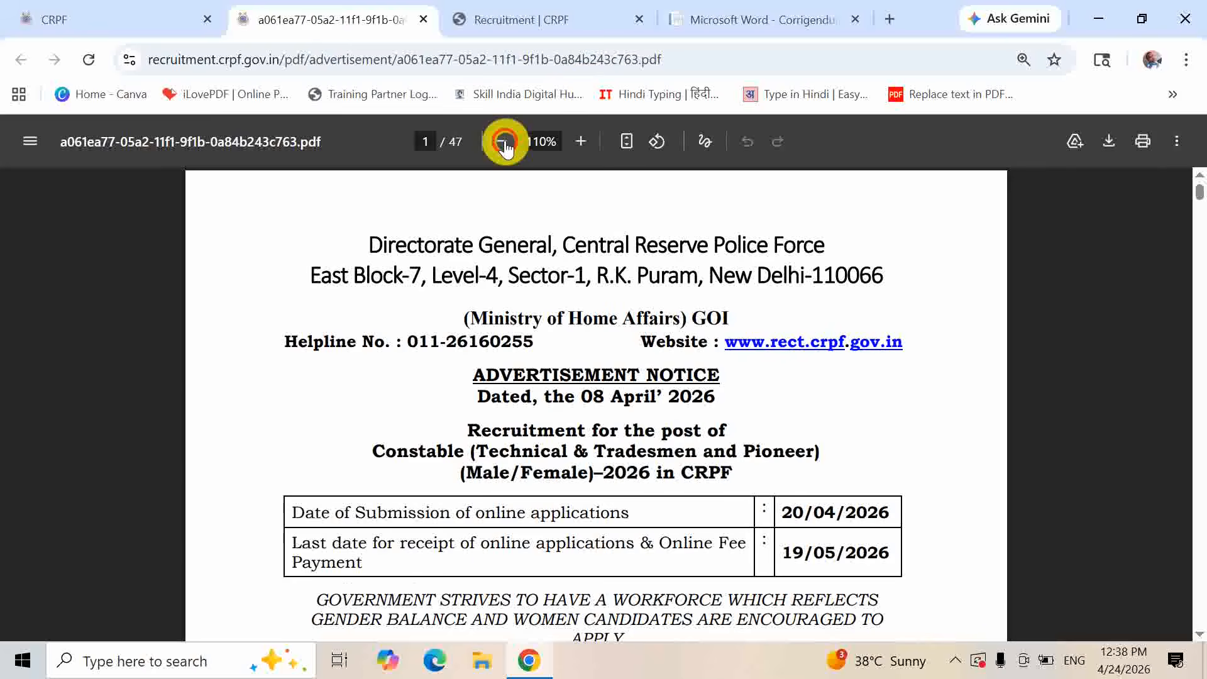
left_click(536, 17)
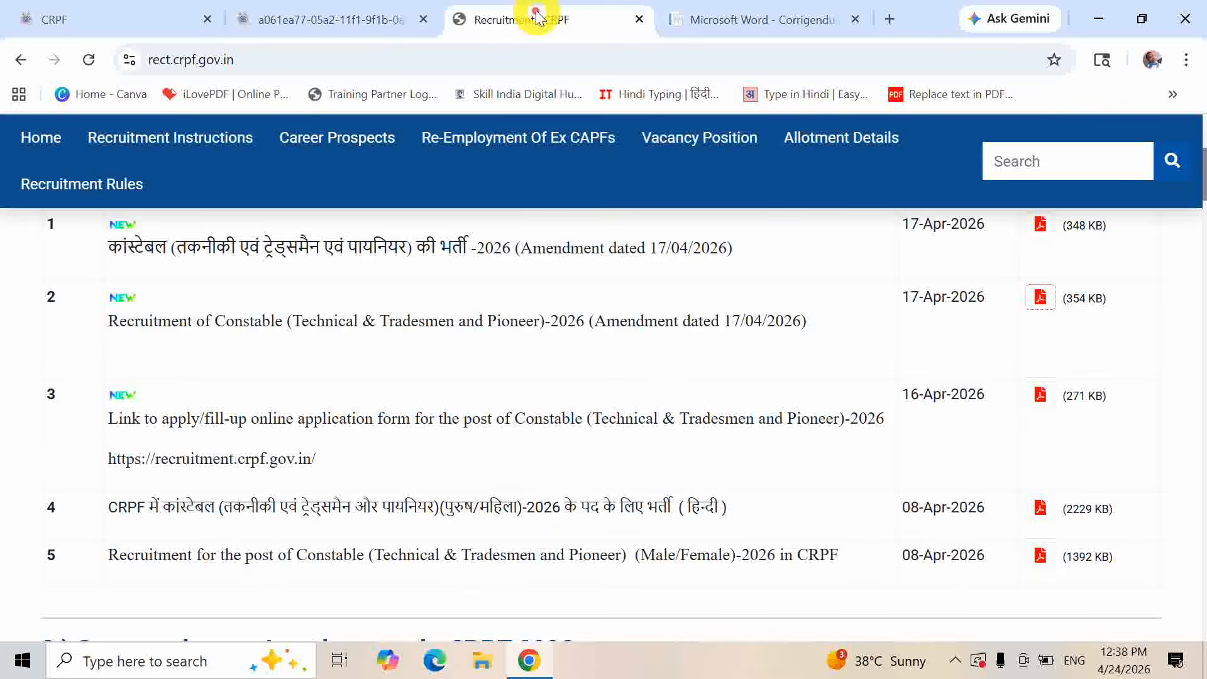
left_click(754, 15)
- Go to the CRPF recruitment portal and open the application registration form for Constable (Technical & Tradesmen and Pioneer) Recruitment 2026
left_click(135, 16)
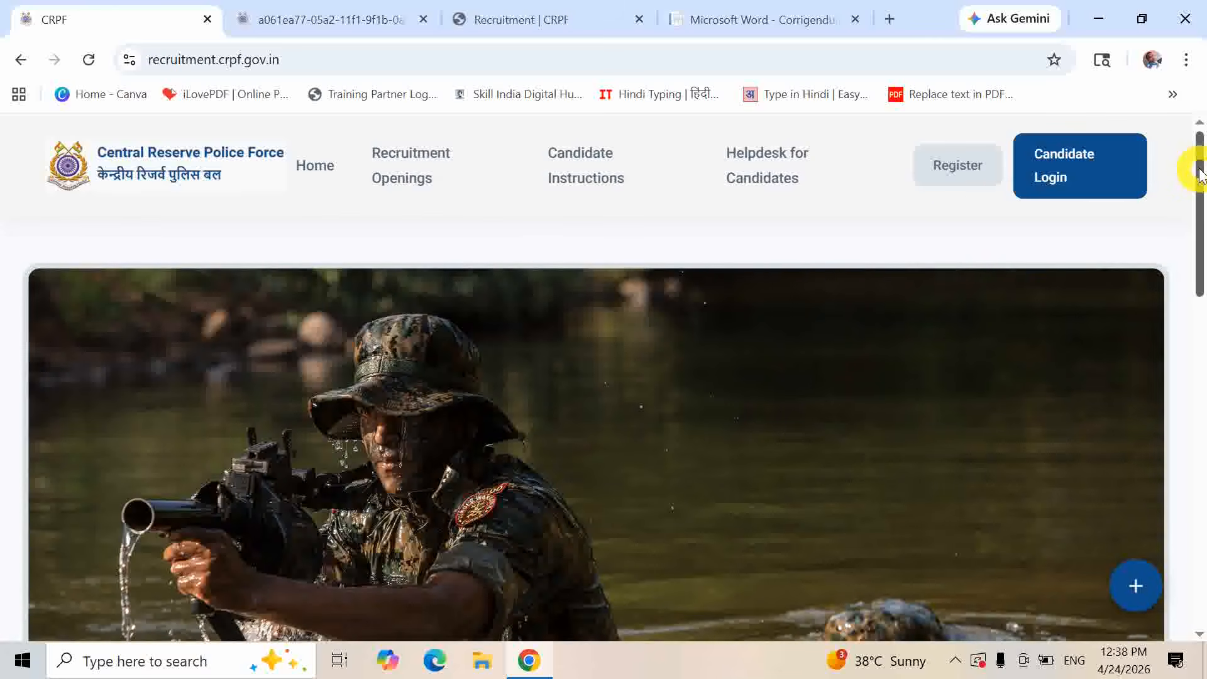
left_click_drag(1200, 173, 1202, 393)
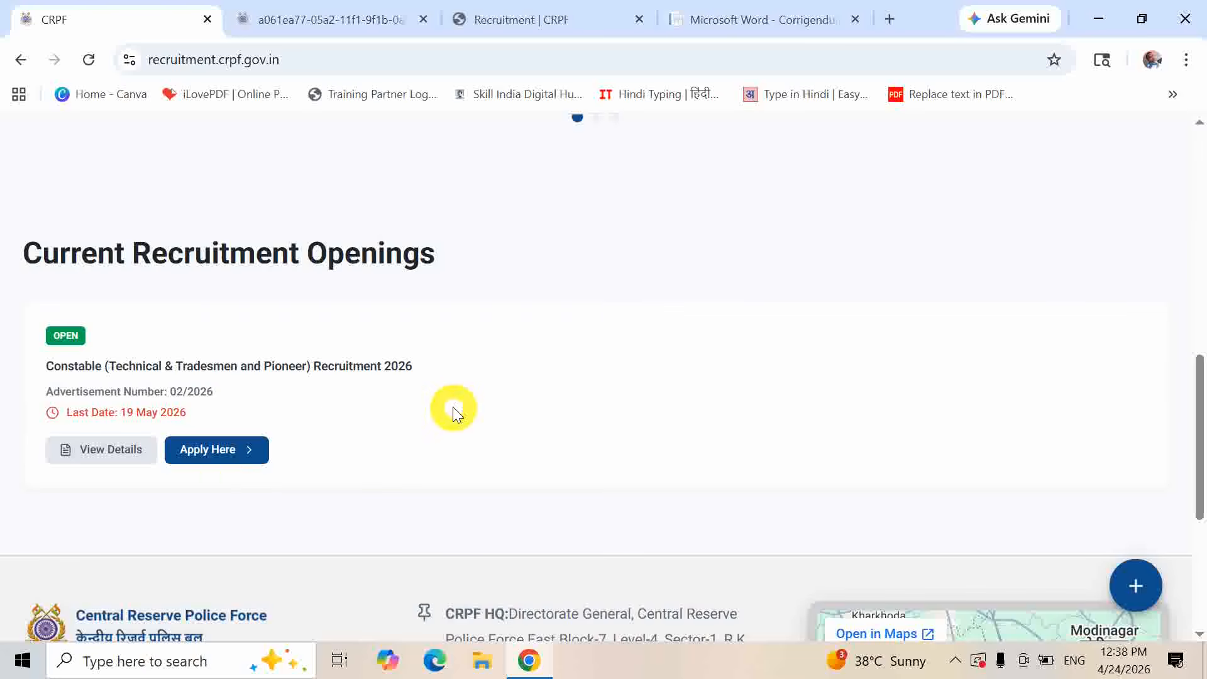
left_click(226, 450)
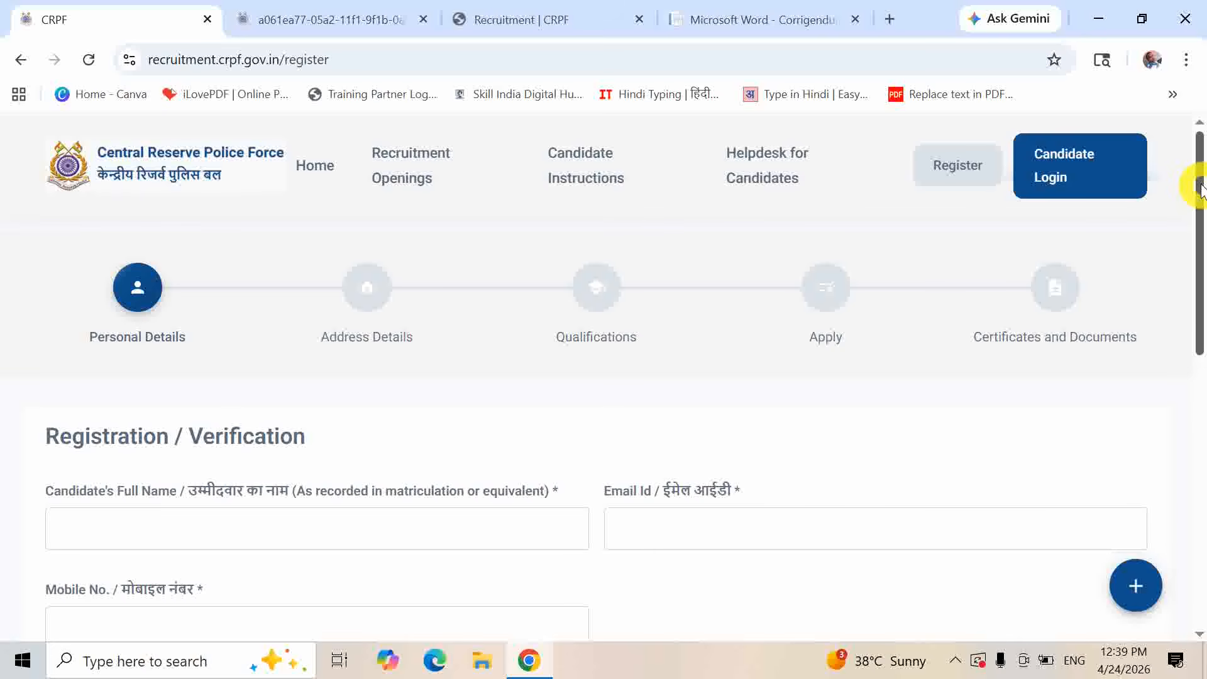
- Fill in the candidate's full name in the Registration / Verification form
left_click_drag(1200, 192, 1202, 229)
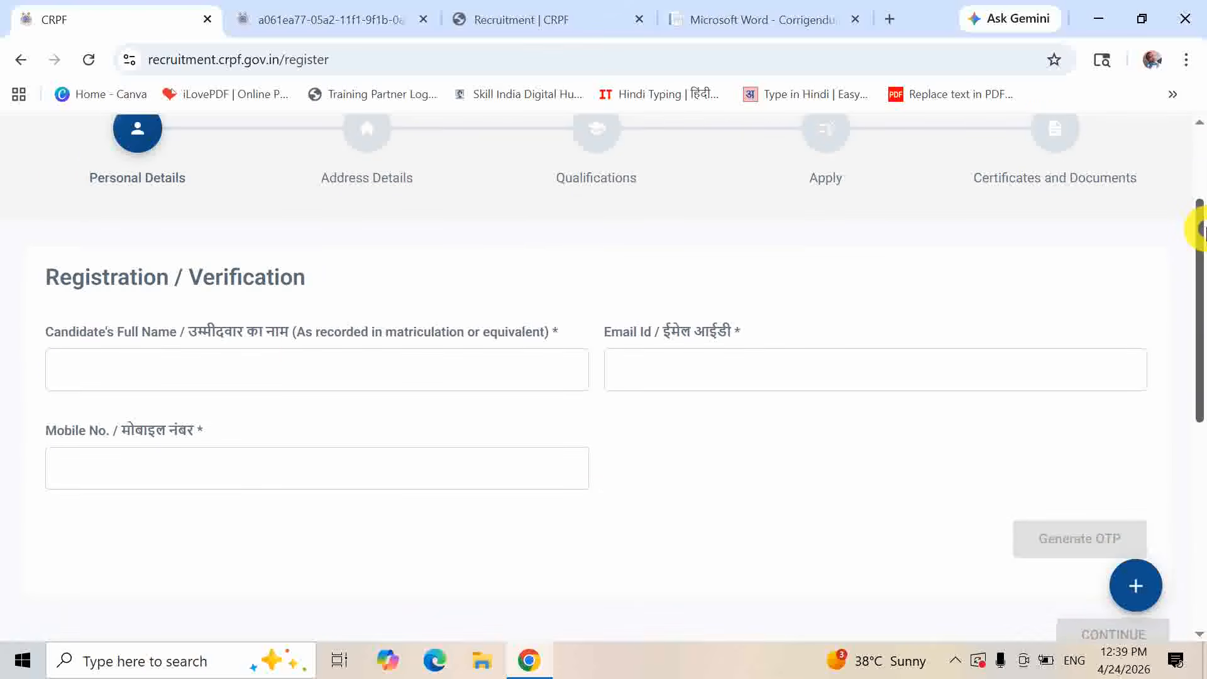
left_click(292, 369)
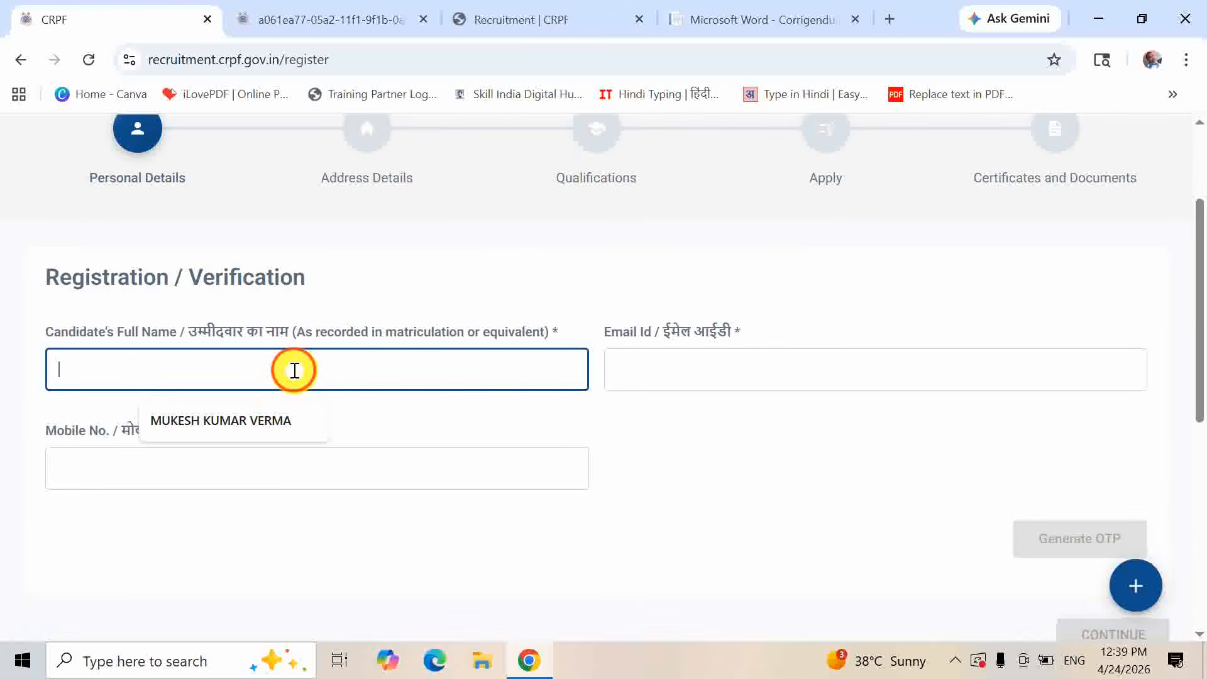
left_click(267, 427)
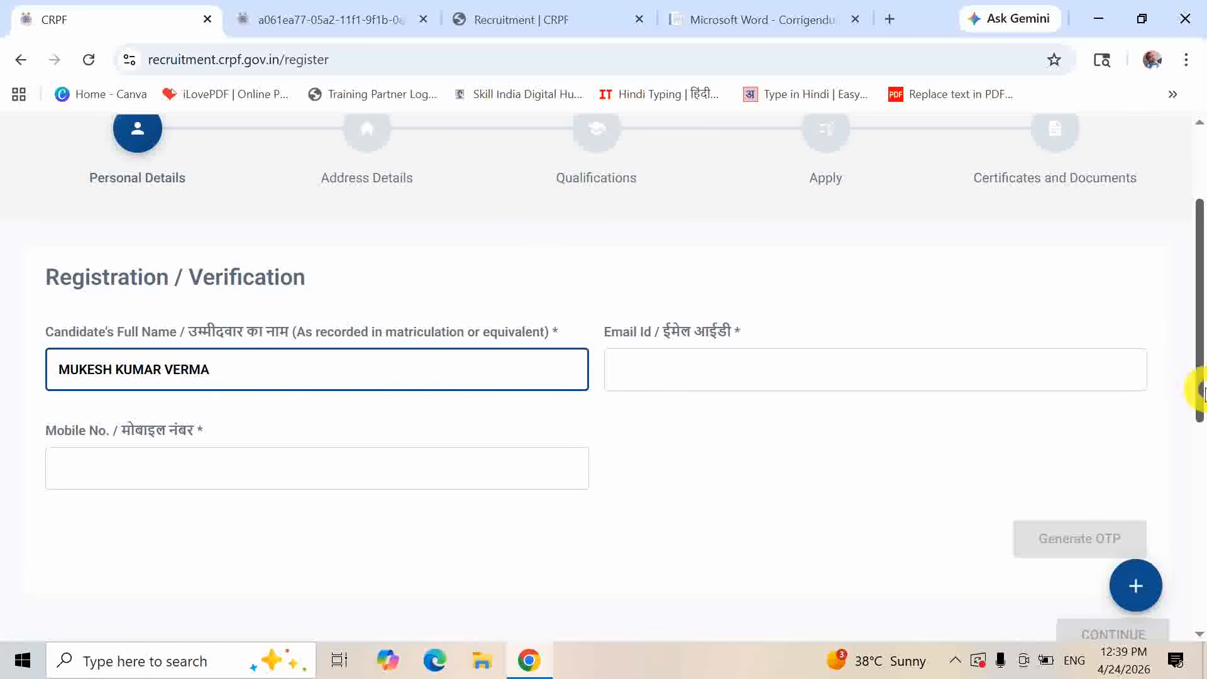
- Leave the registration form and open the candidate login form
left_click_drag(1197, 384, 1196, 302)
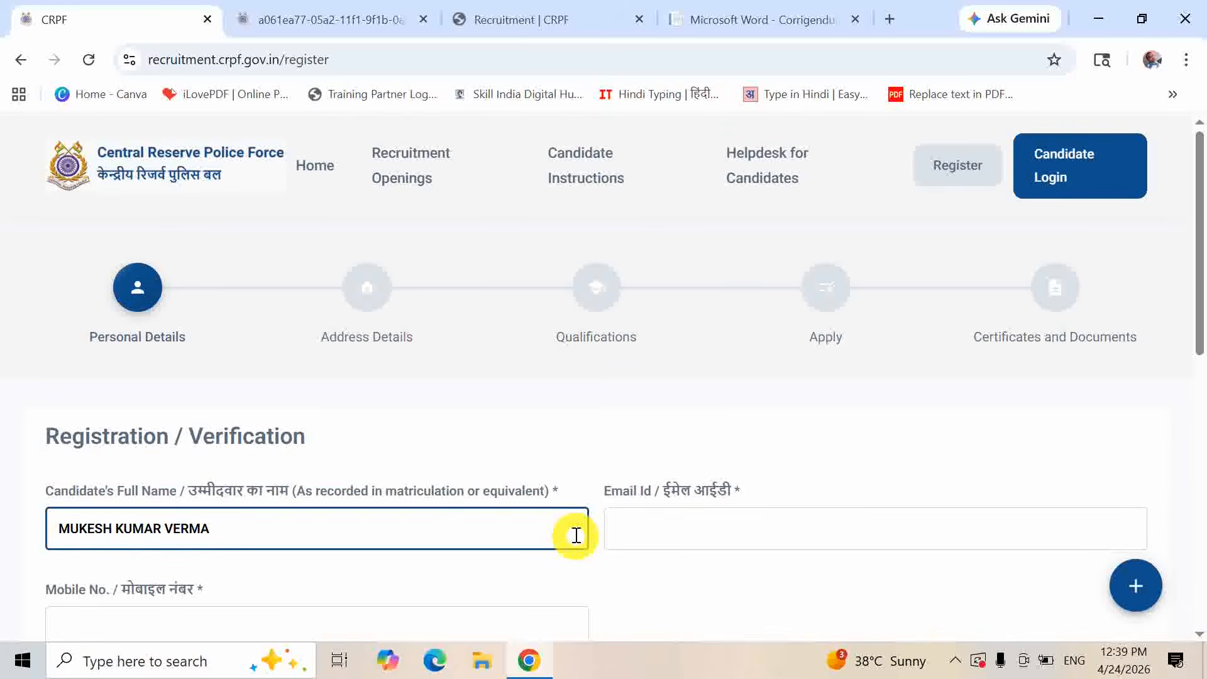
left_click(1071, 184)
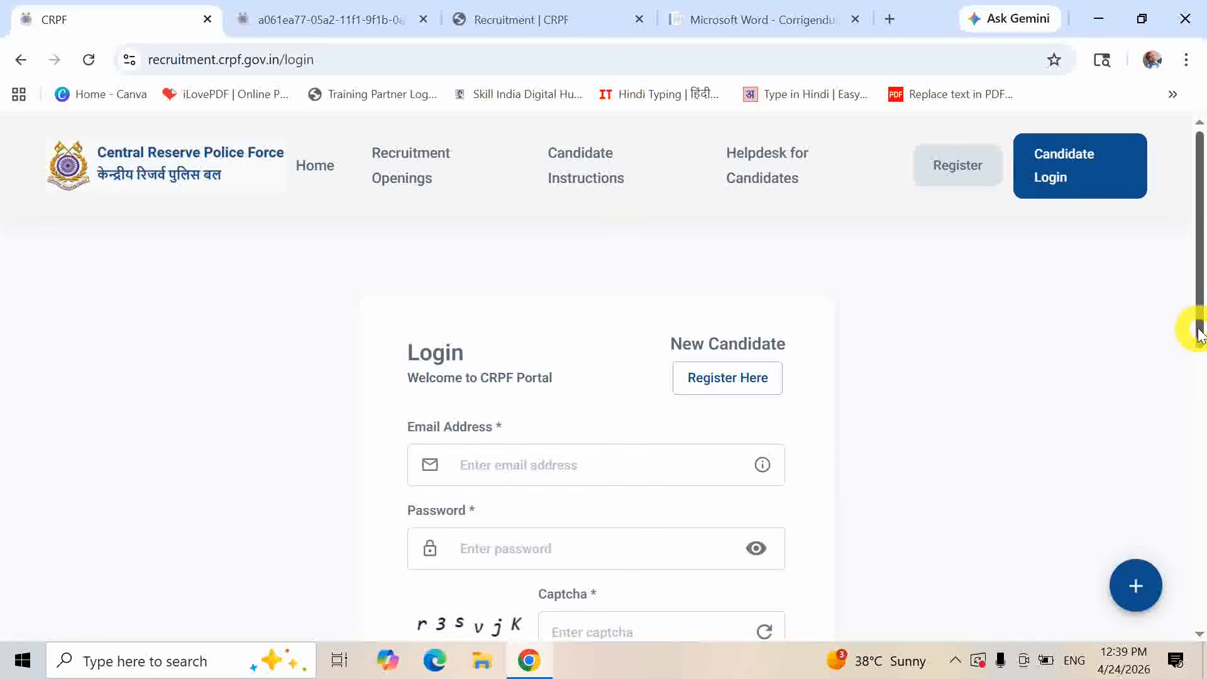
left_click_drag(1198, 330, 1198, 385)
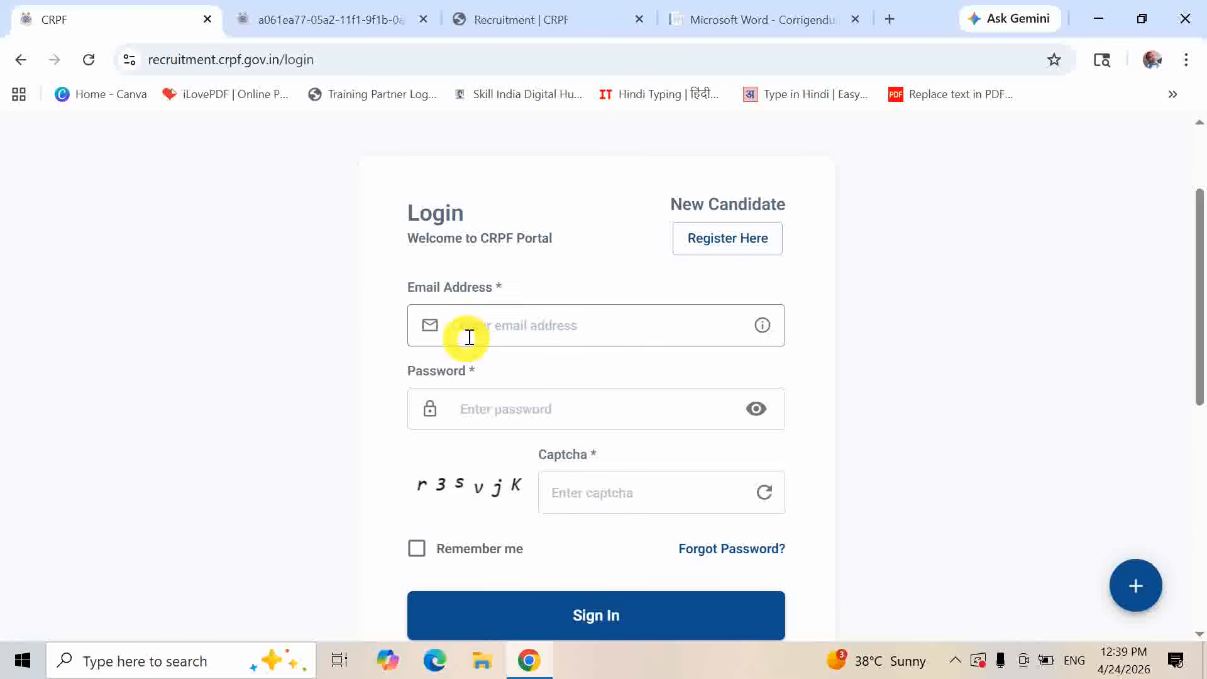
- Examine the Forgot Password form and return to the sign-in form
left_click(773, 548)
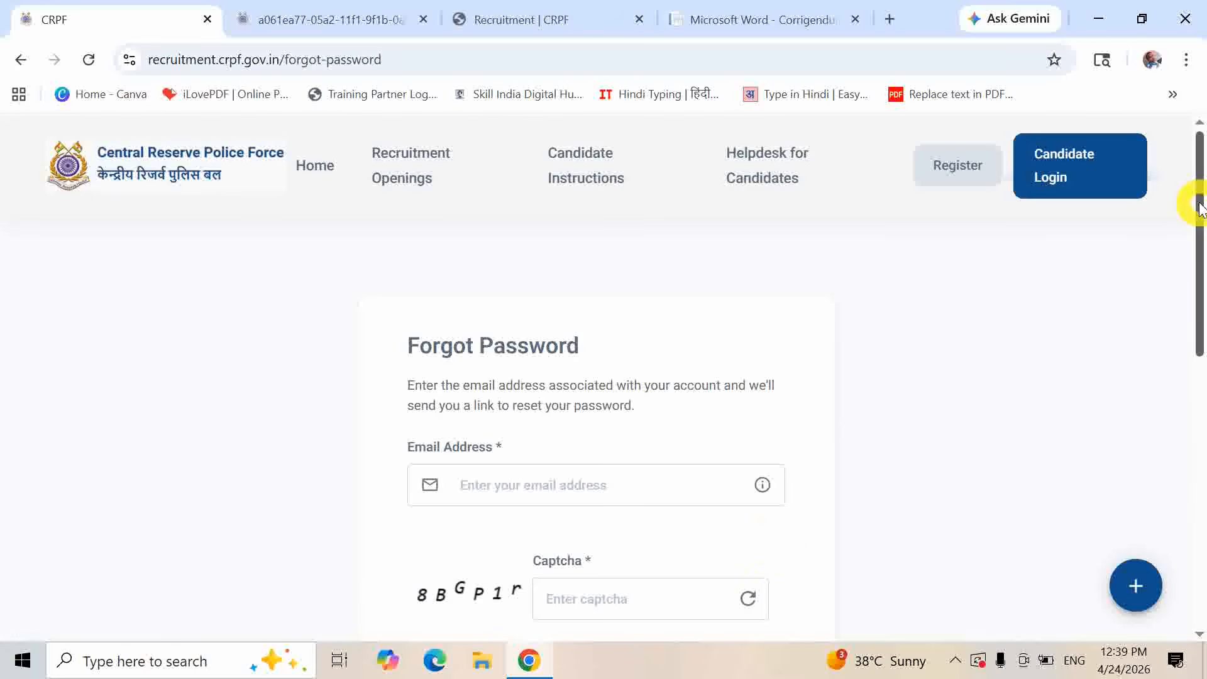
left_click_drag(1199, 207, 1196, 264)
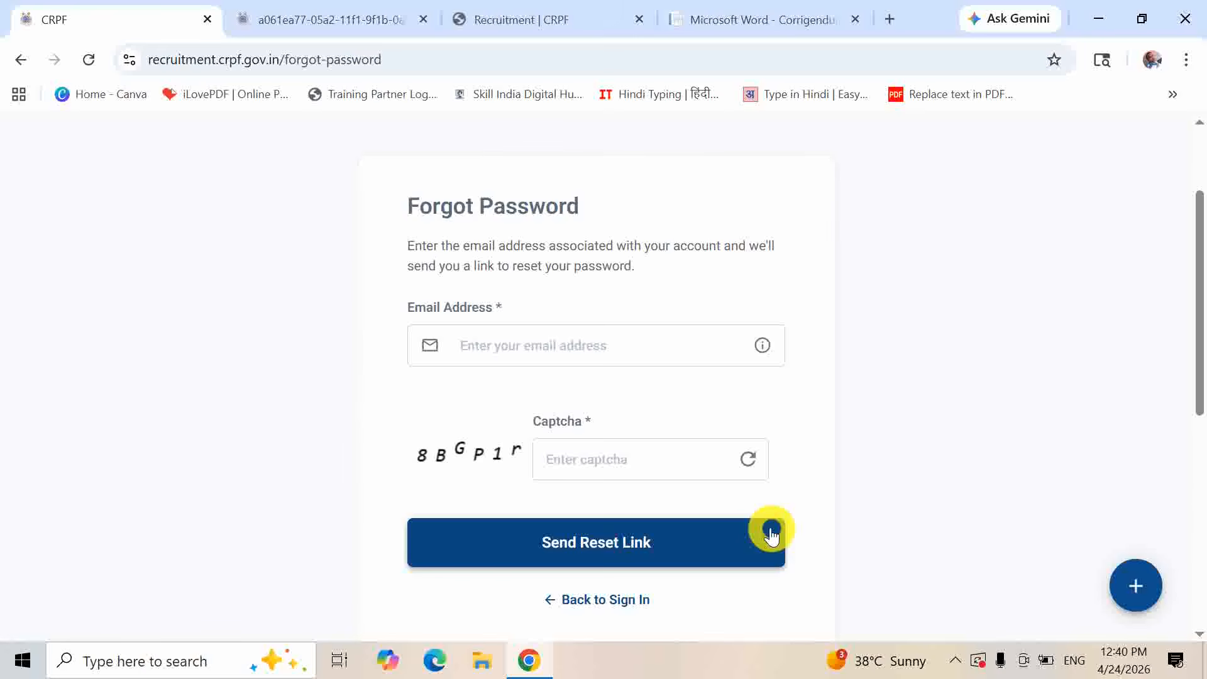
left_click(616, 602)
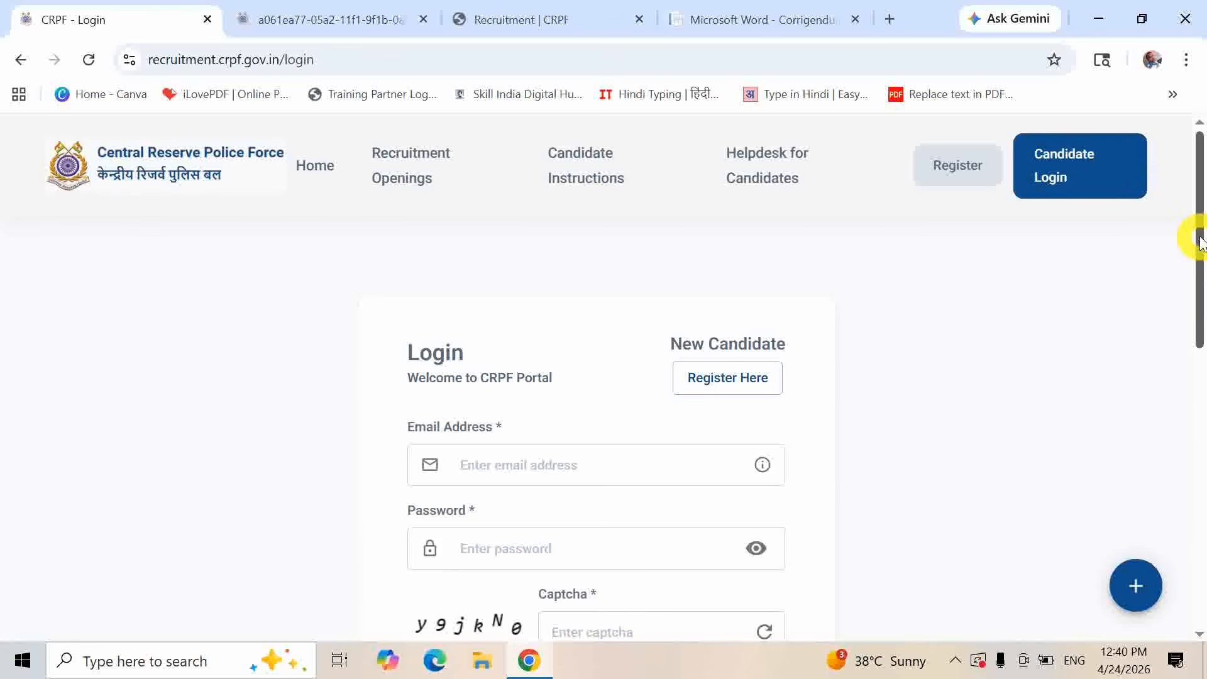
left_click_drag(1200, 239, 1193, 296)
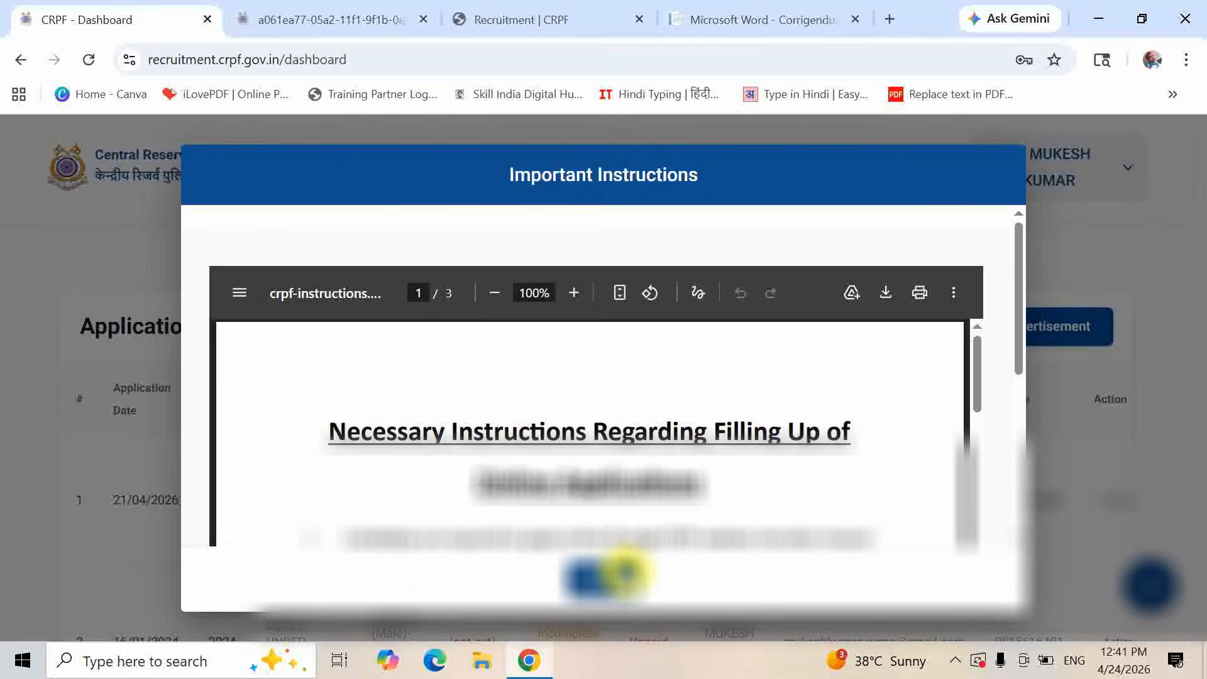
- Dismiss the important instructions and start a new application for Constable (Technical & Tradesmen and Pioneer) Recruitment 2026
left_click(625, 572)
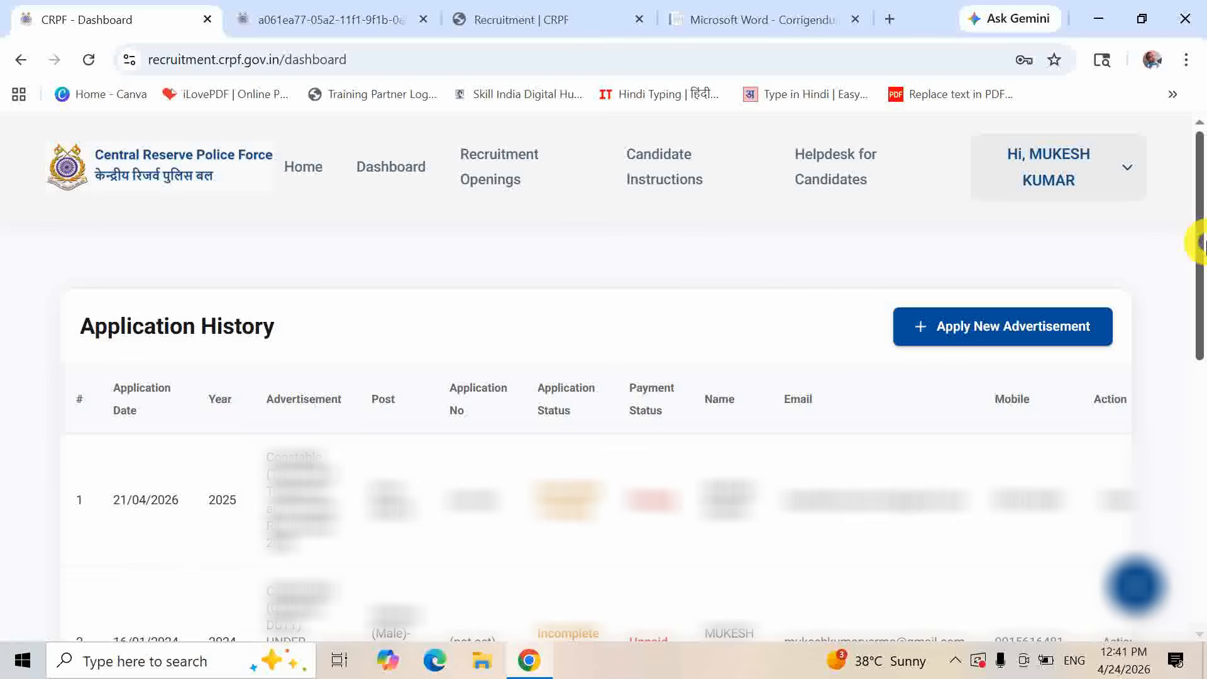
left_click(1004, 328)
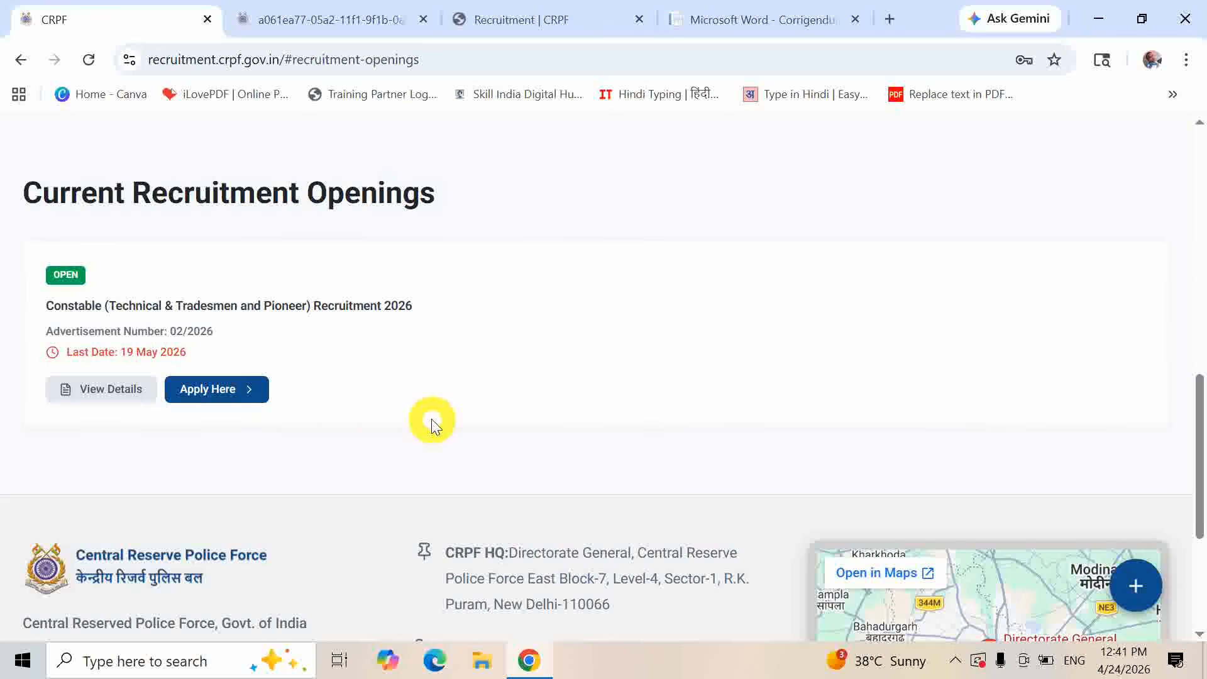
left_click(206, 394)
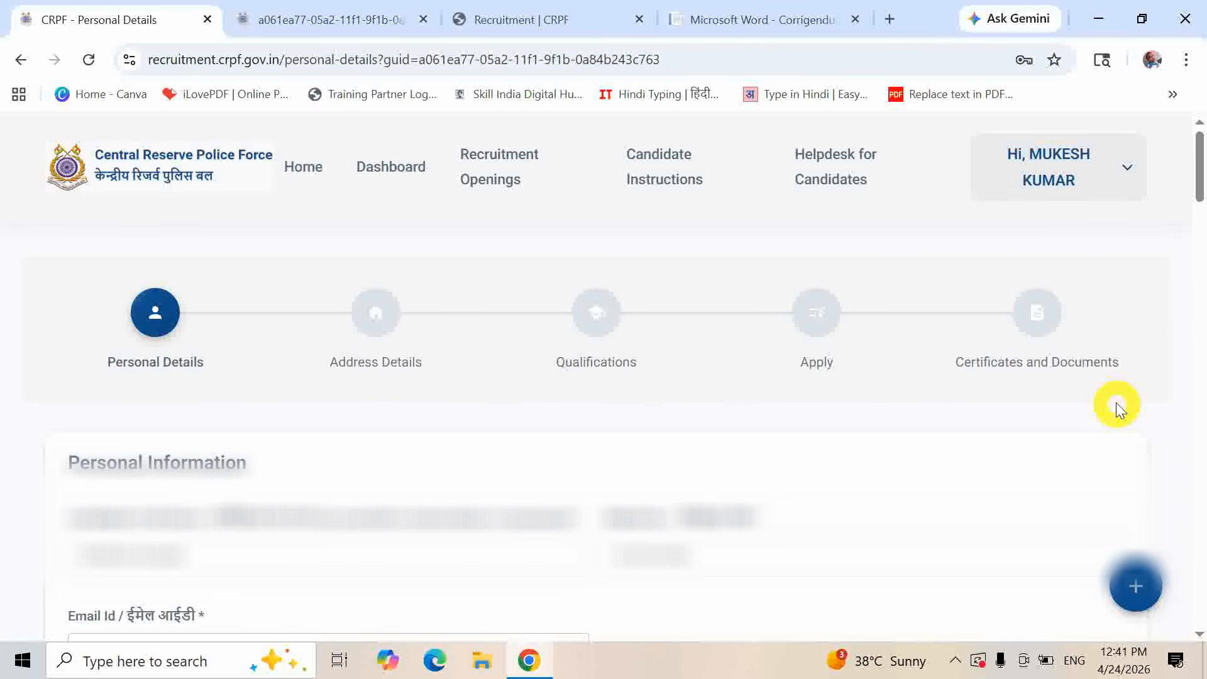
- Examine the available identity types in the Identity Details section of the personal details form
left_click(1189, 269)
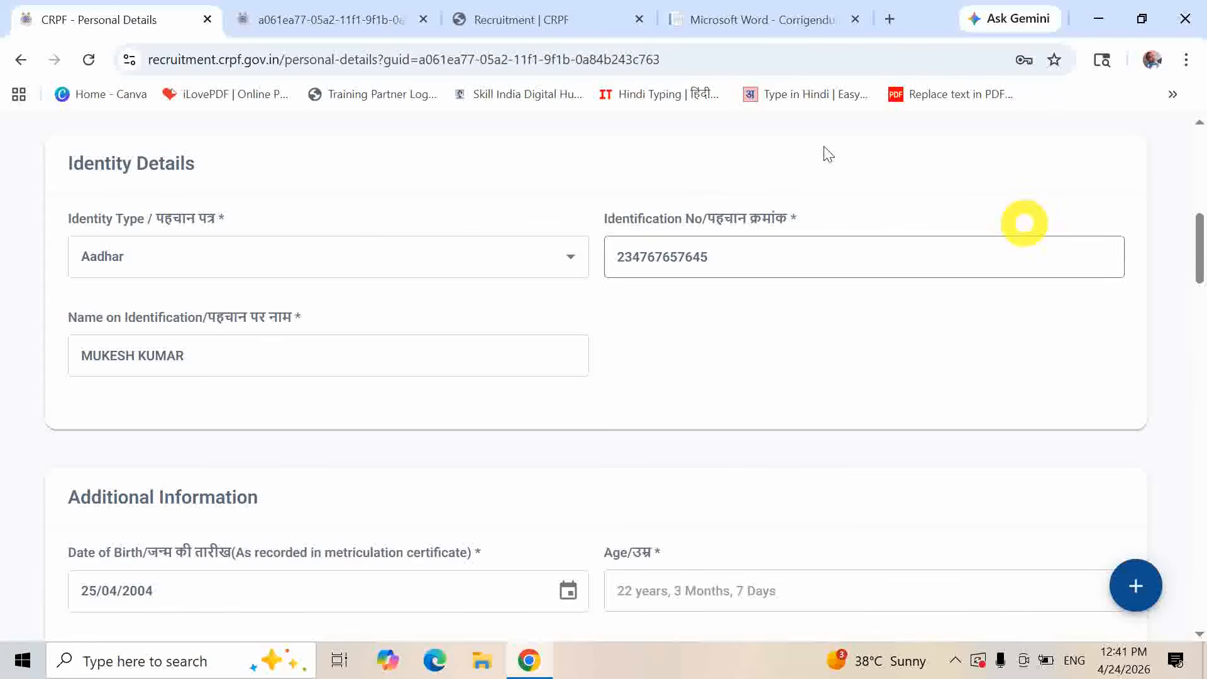
left_click(466, 250)
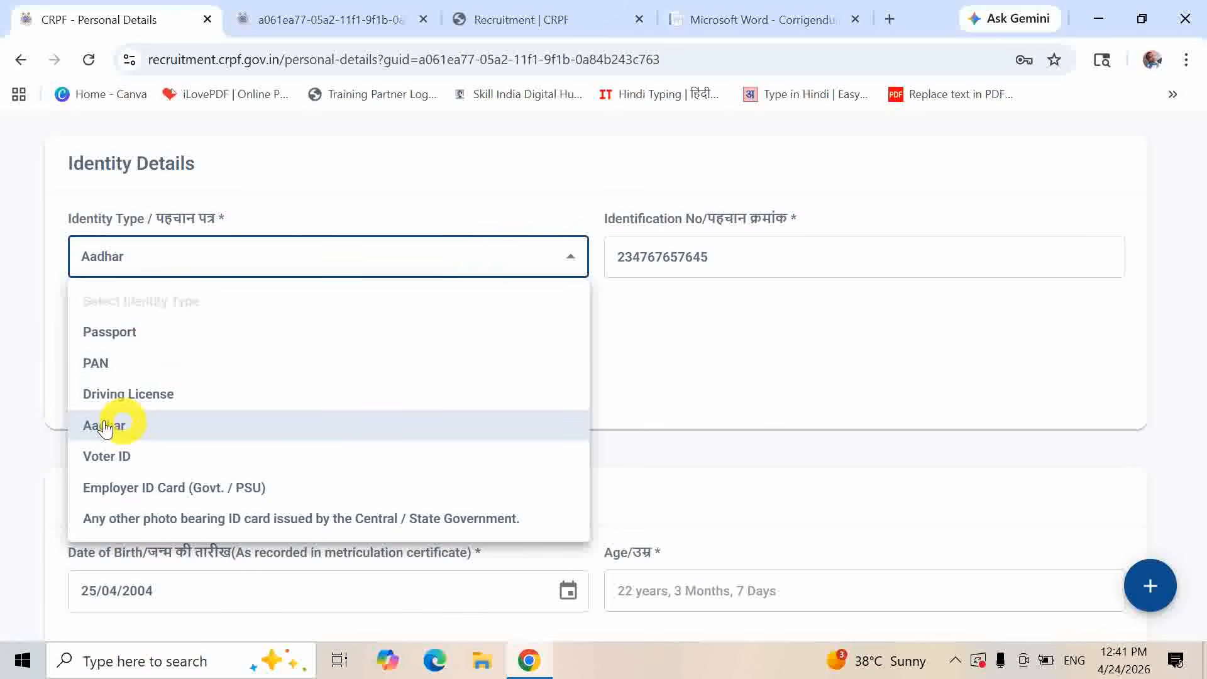
left_click(33, 384)
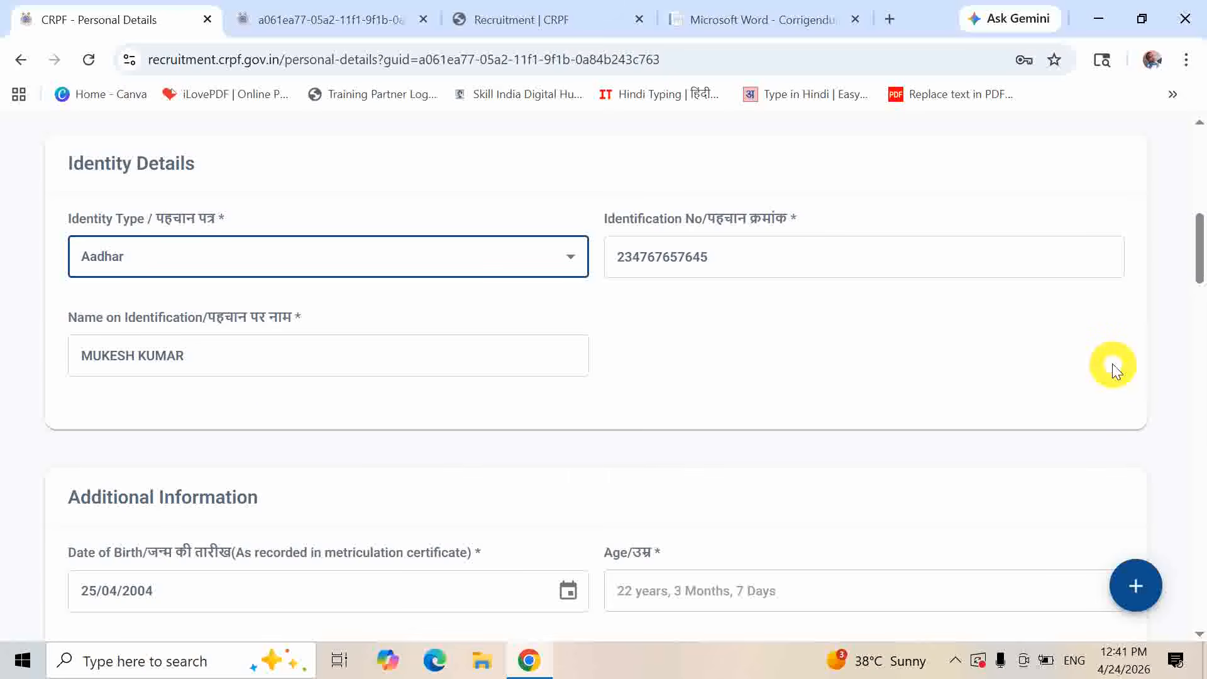
- Examine the birth year choices for the date of birth and the available nationalities in the Additional Information section
left_click_drag(1197, 251, 1197, 295)
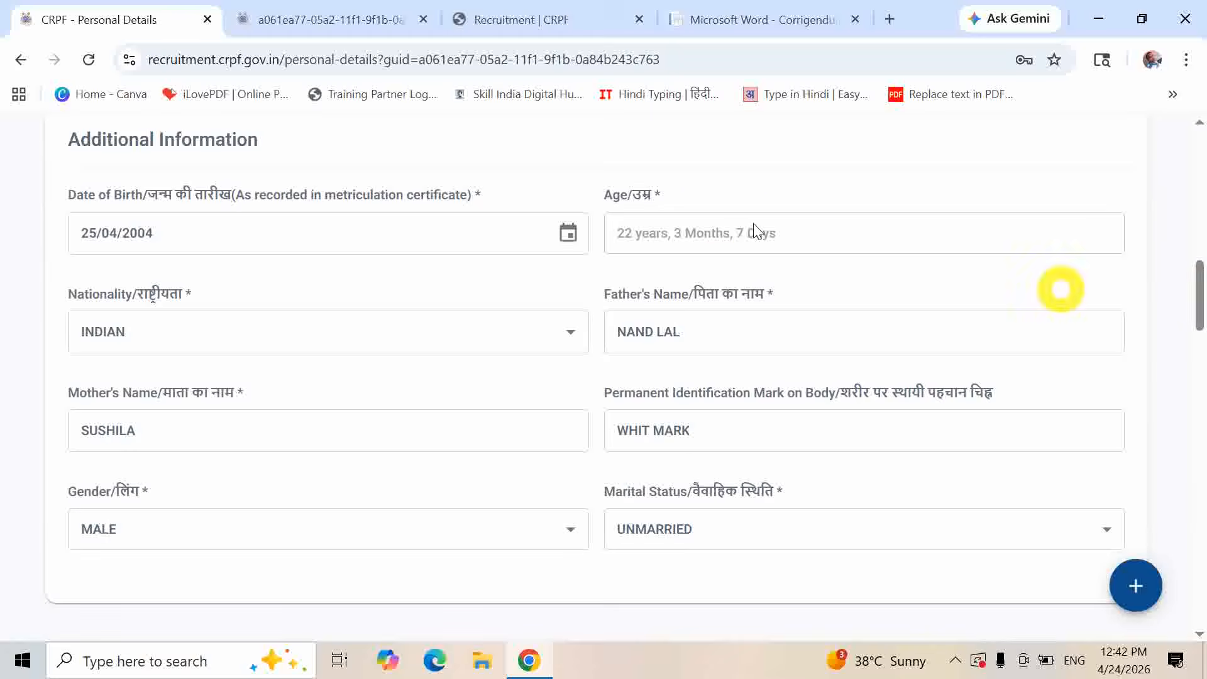
left_click(572, 233)
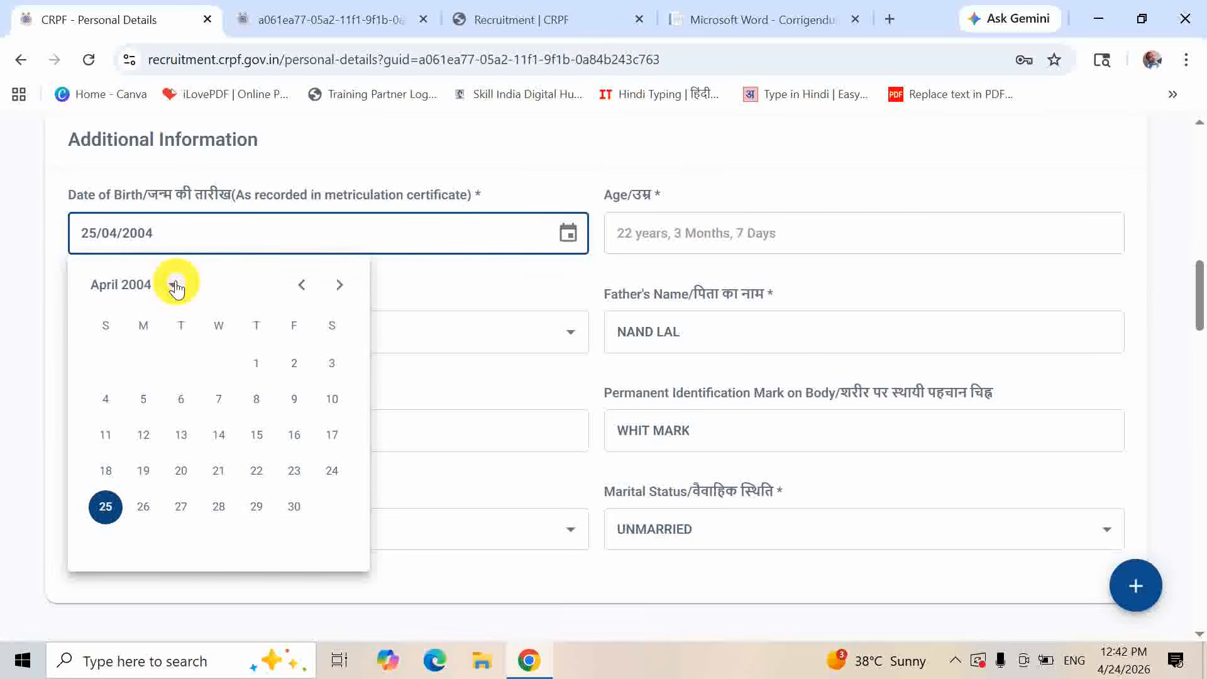
left_click(171, 284)
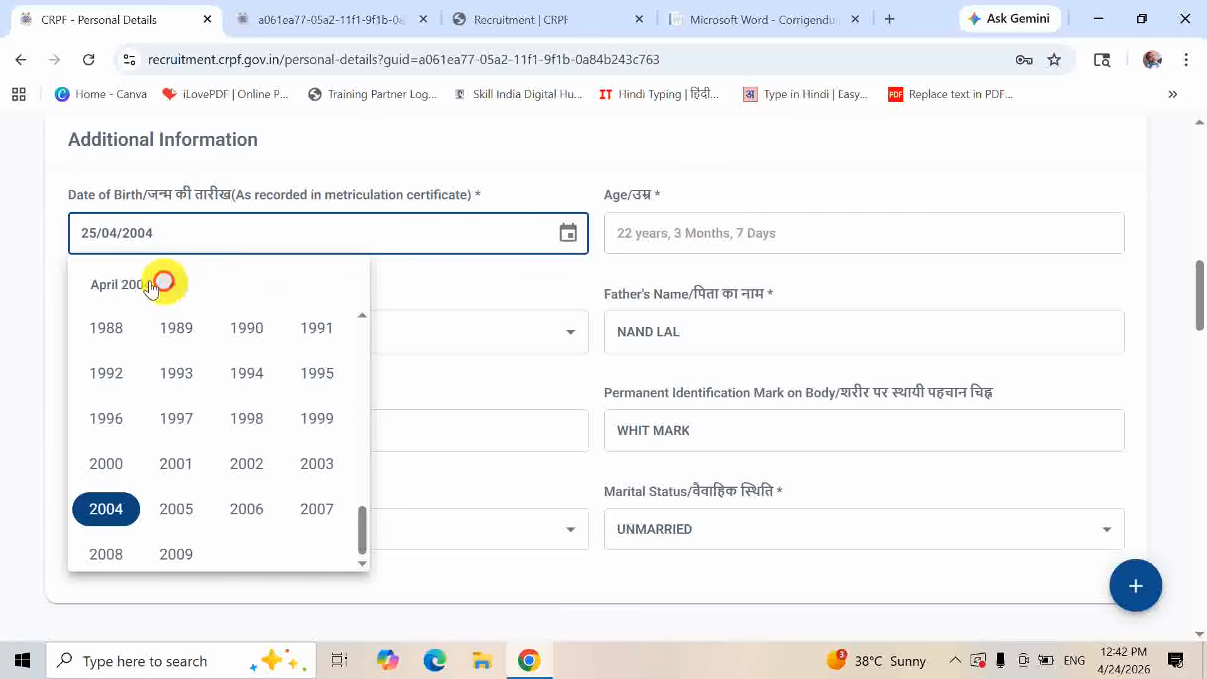
left_click(13, 350)
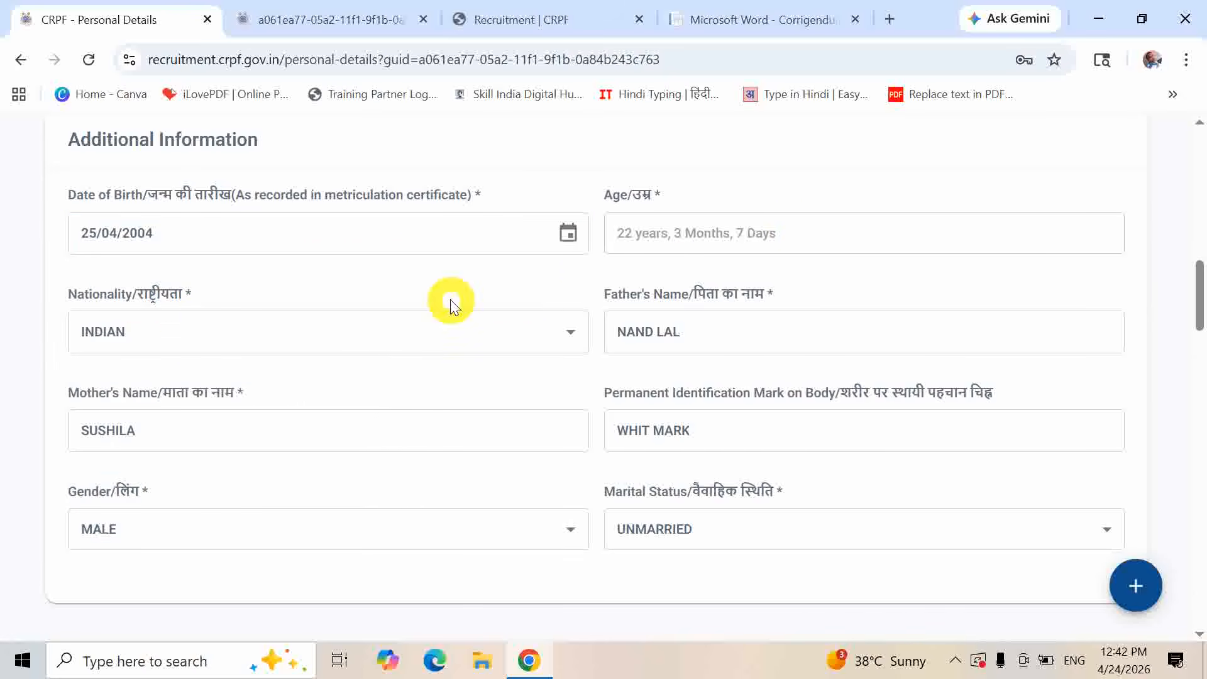
left_click(473, 329)
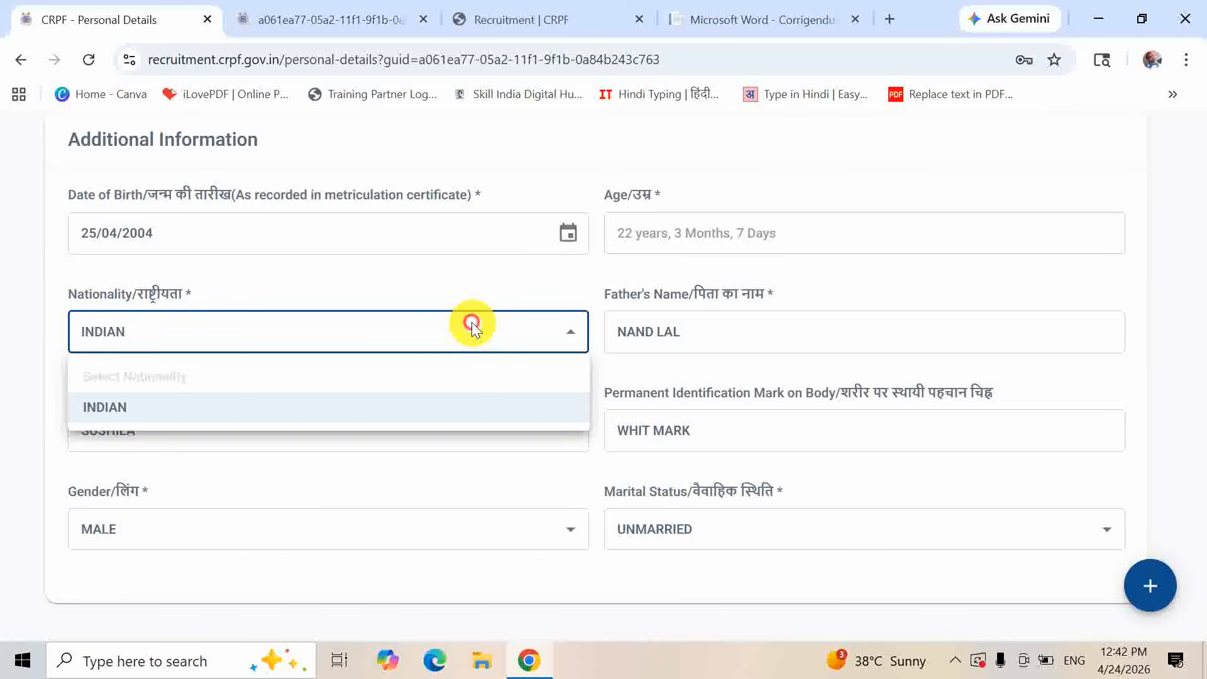
left_click(473, 329)
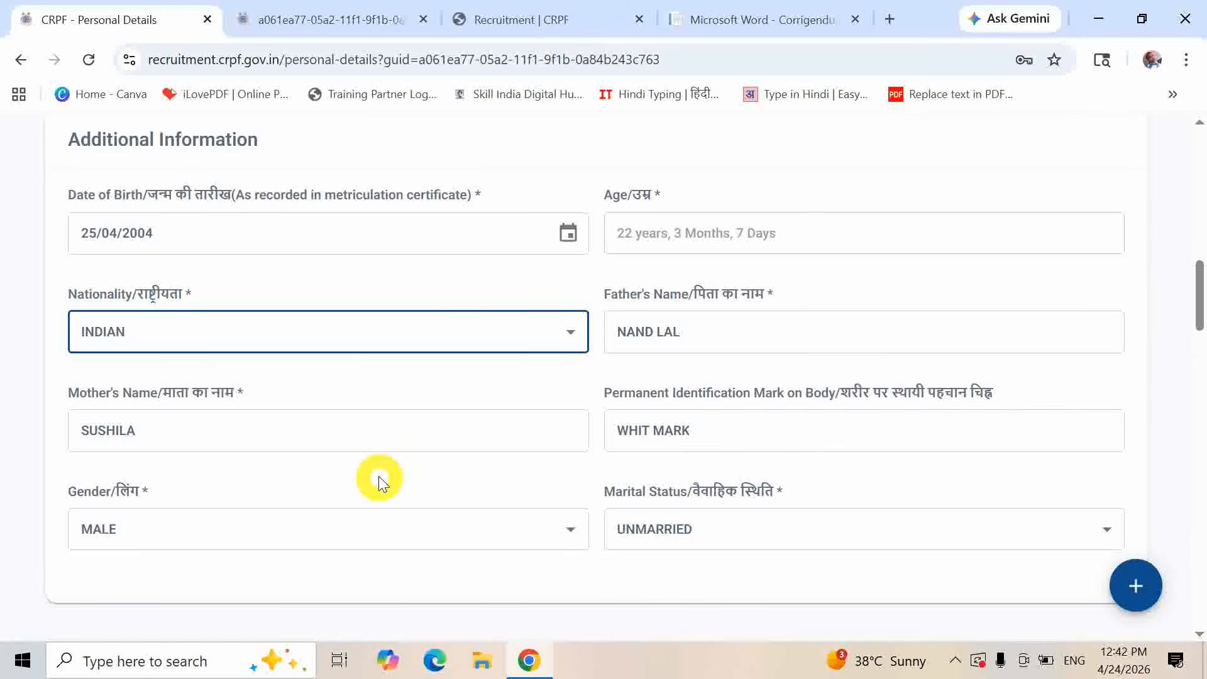
- Select MALE as the gender and review the available marital status options without changing the selection
left_click(200, 536)
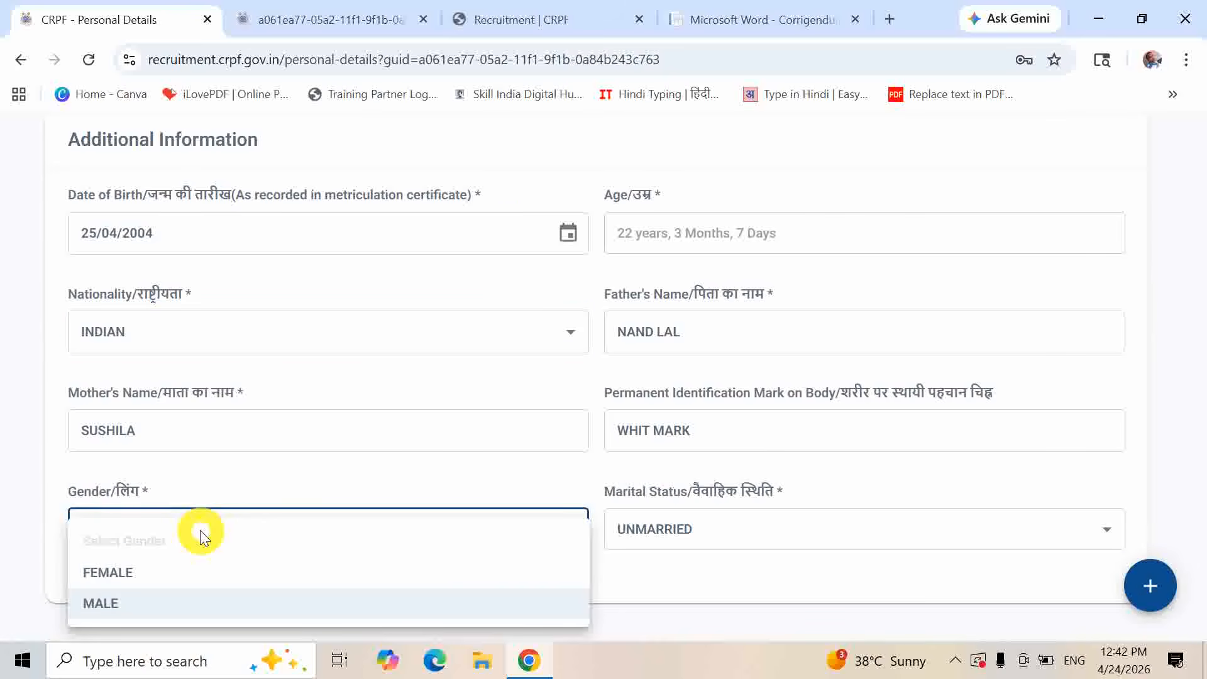
left_click(110, 605)
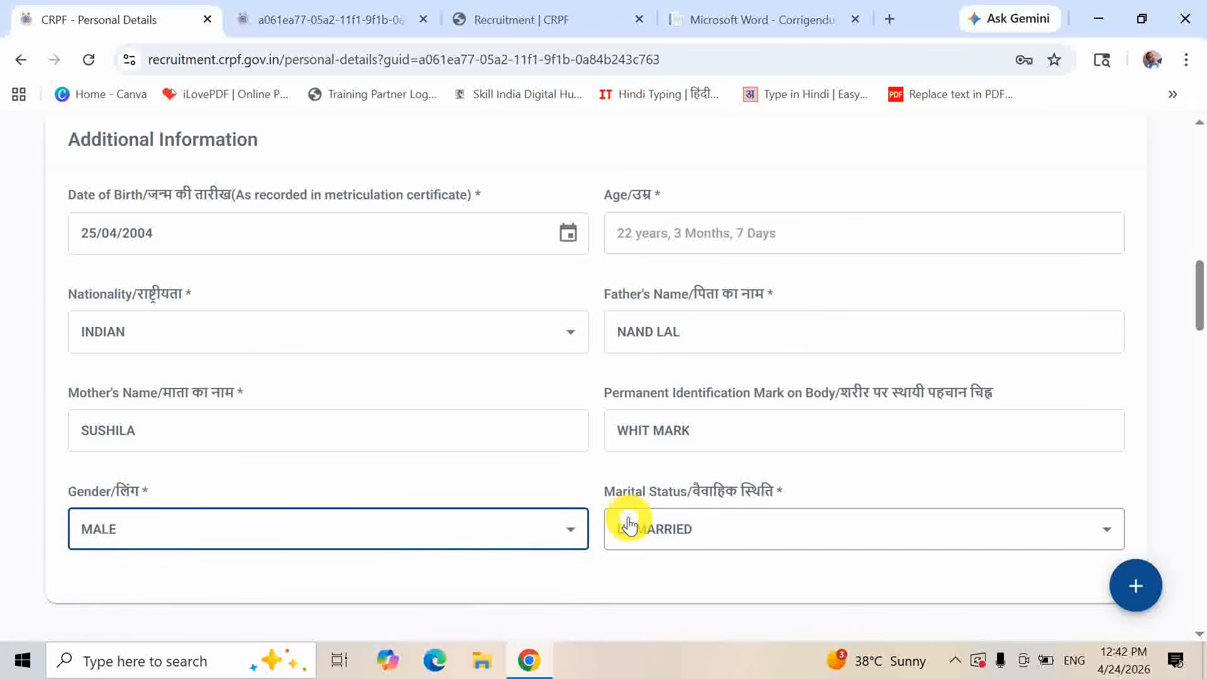
left_click(712, 526)
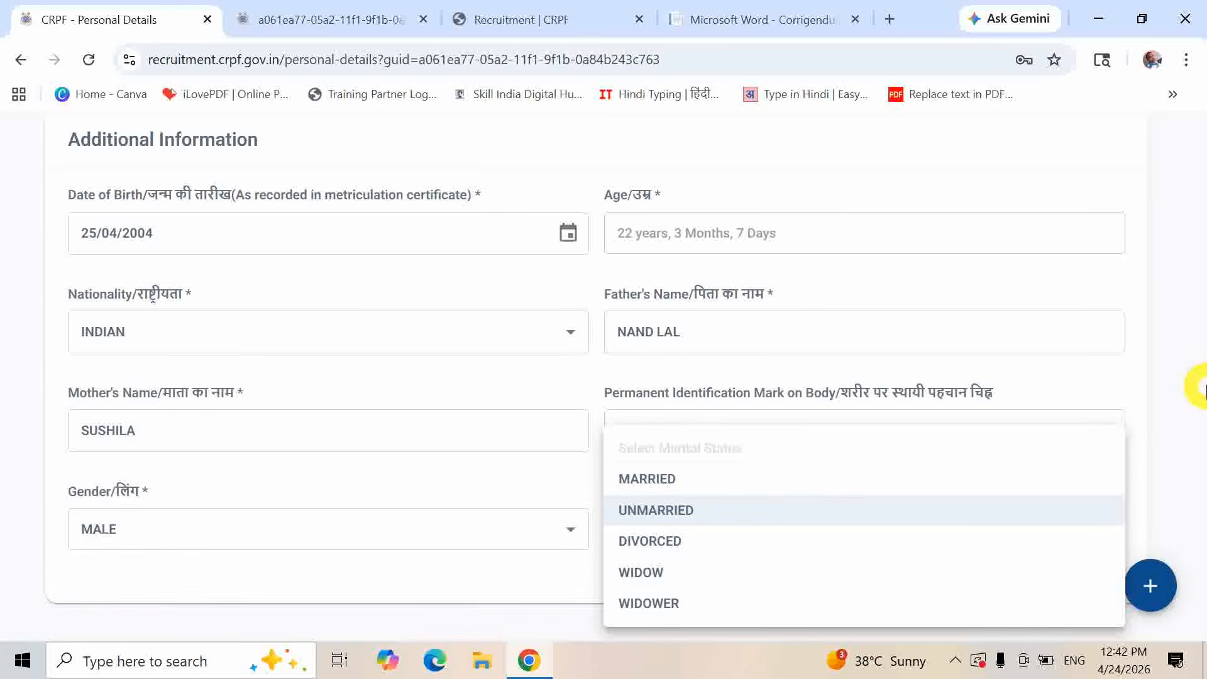
left_click(1197, 377)
- Examine the Domicile/PRC certificate options and the list of states of origin in the Domicile Details section
left_click_drag(1197, 304, 1200, 377)
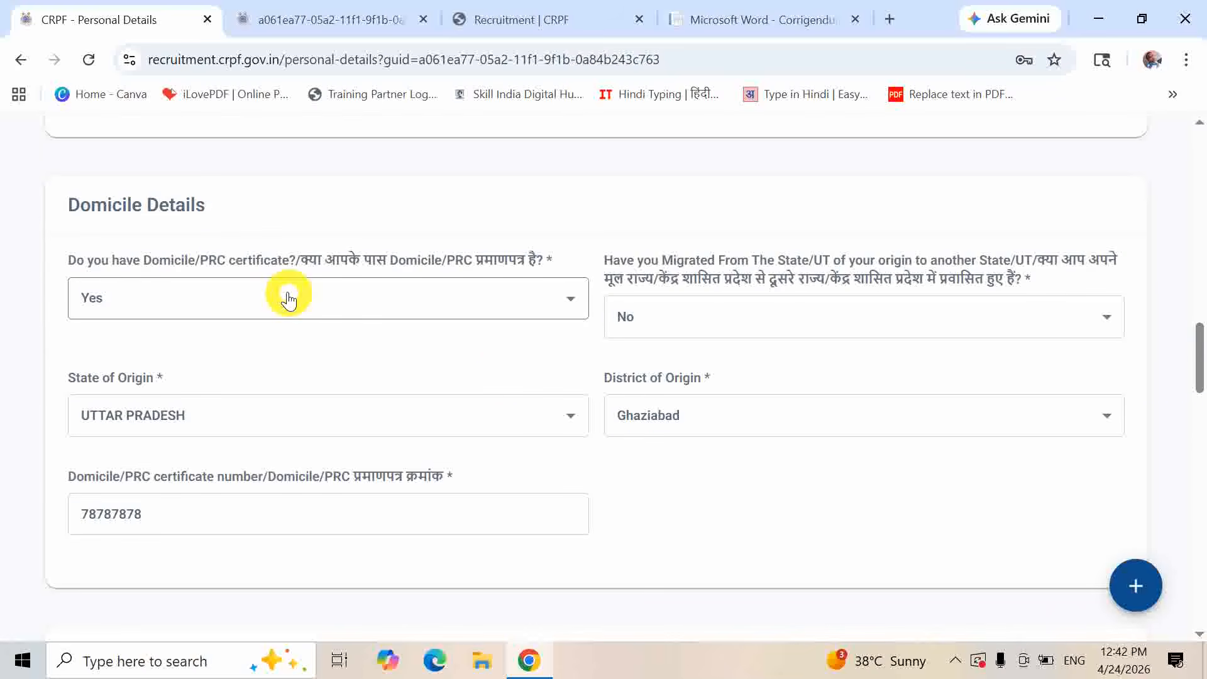
left_click(219, 303)
left_click(219, 303)
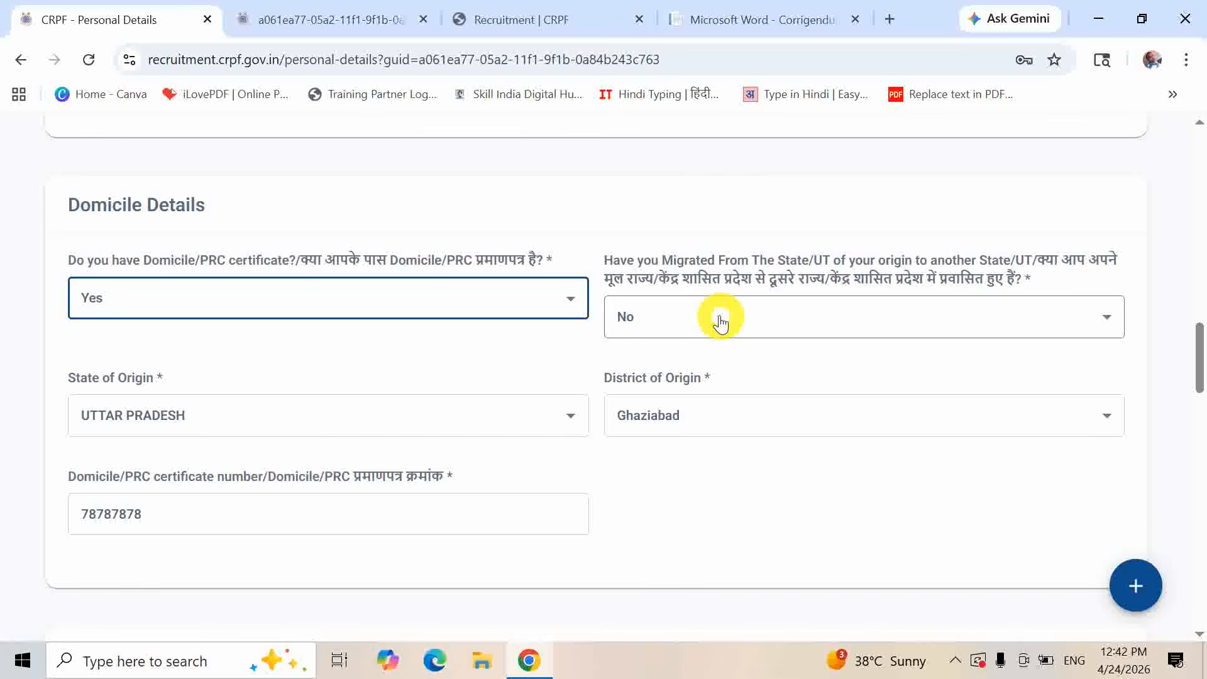
left_click(478, 418)
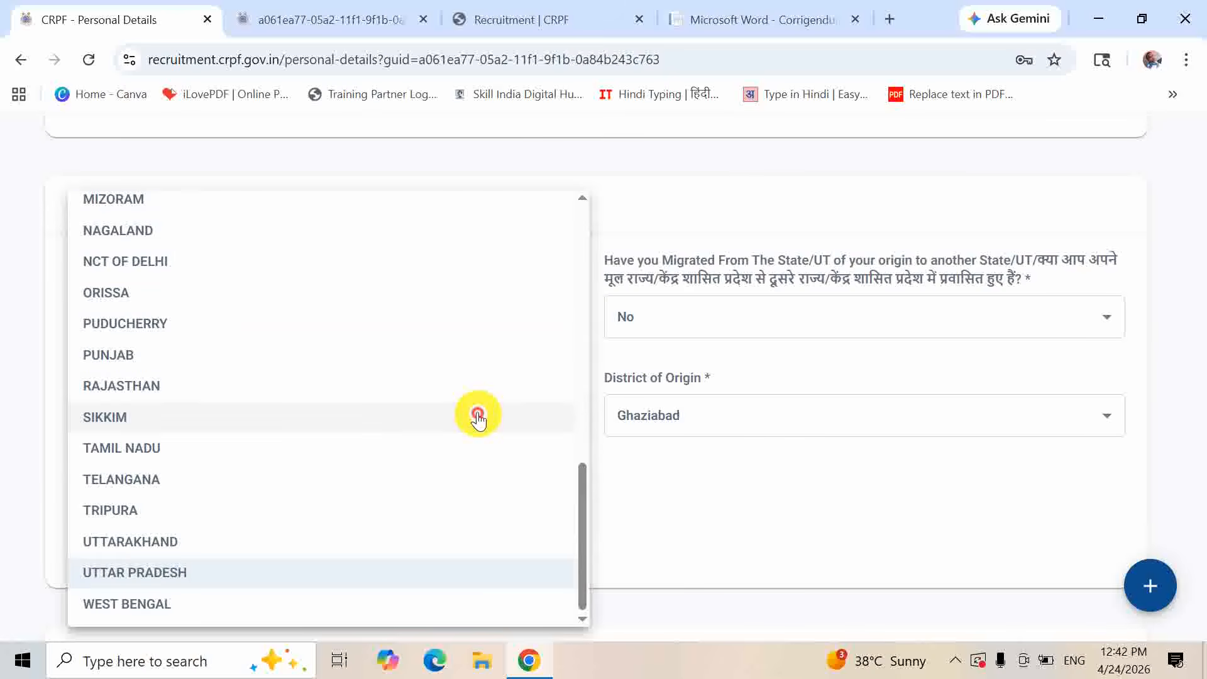
left_click(642, 478)
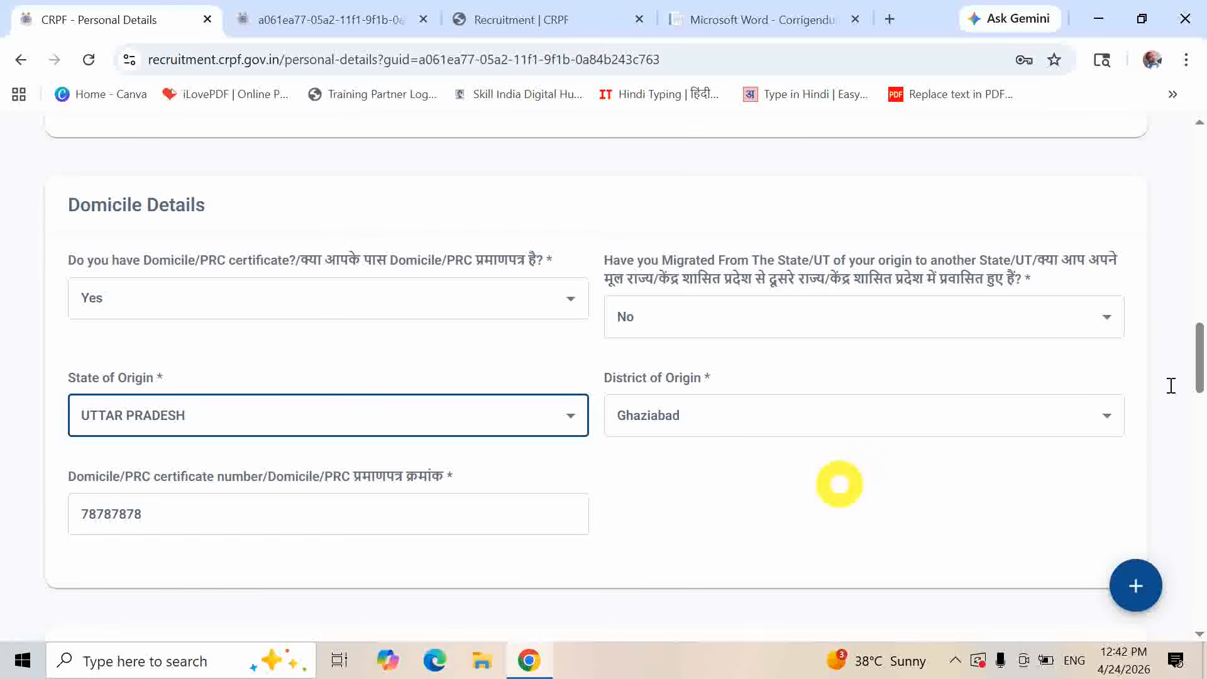
- Examine the religion, category and certificate issuing authority options in the Category Reservation section
left_click_drag(1197, 364, 1199, 430)
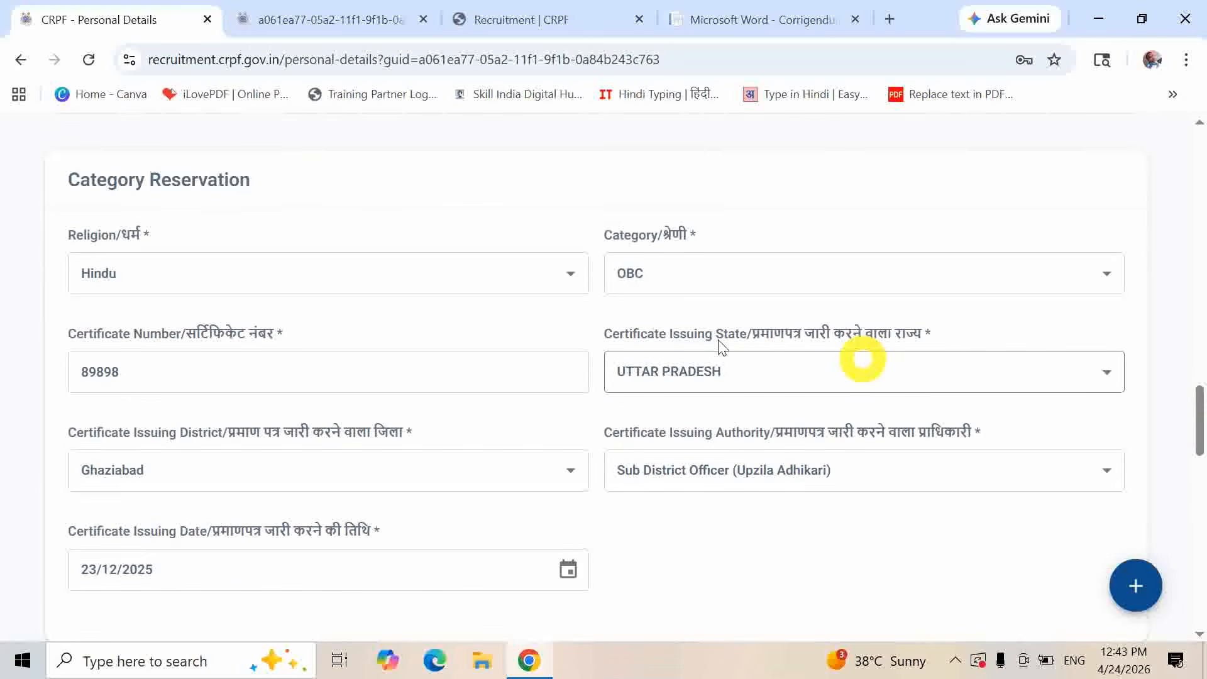
left_click(428, 272)
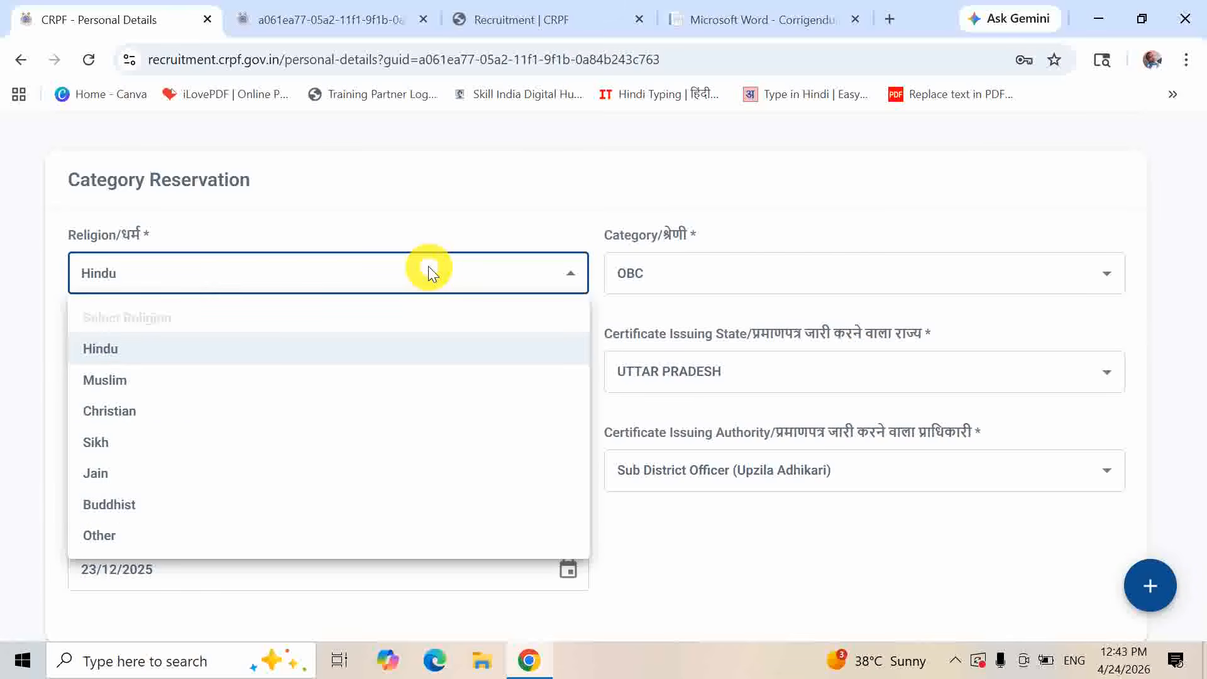
left_click(428, 269)
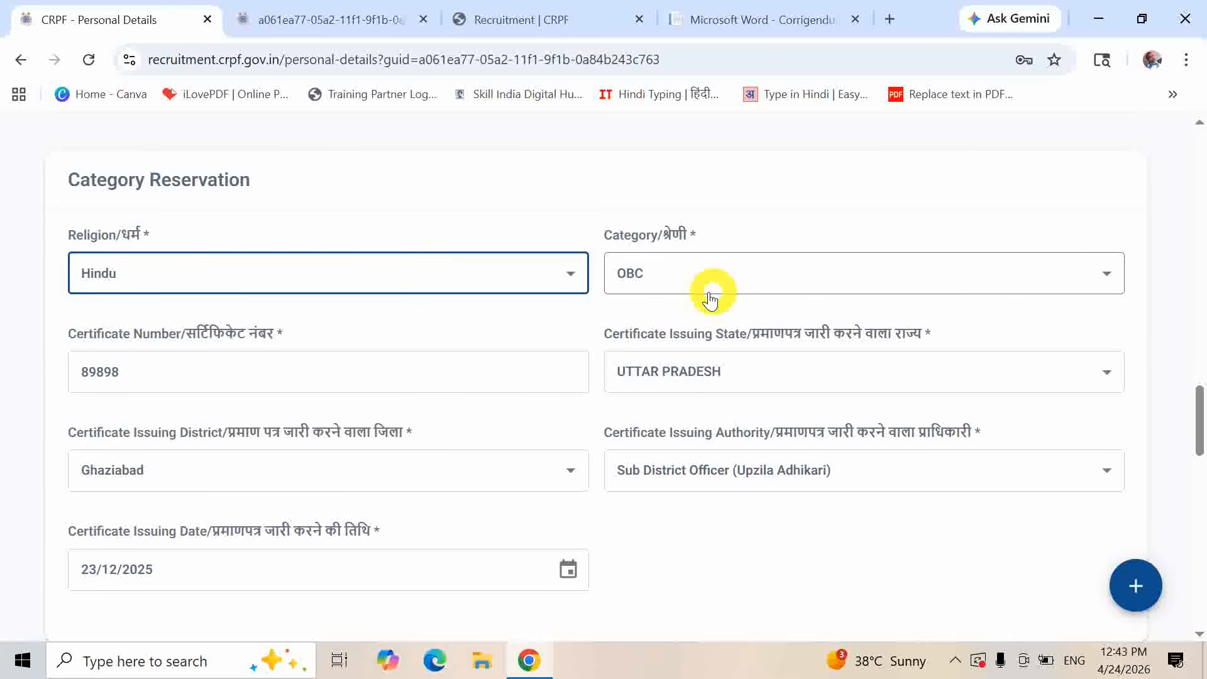
left_click(696, 276)
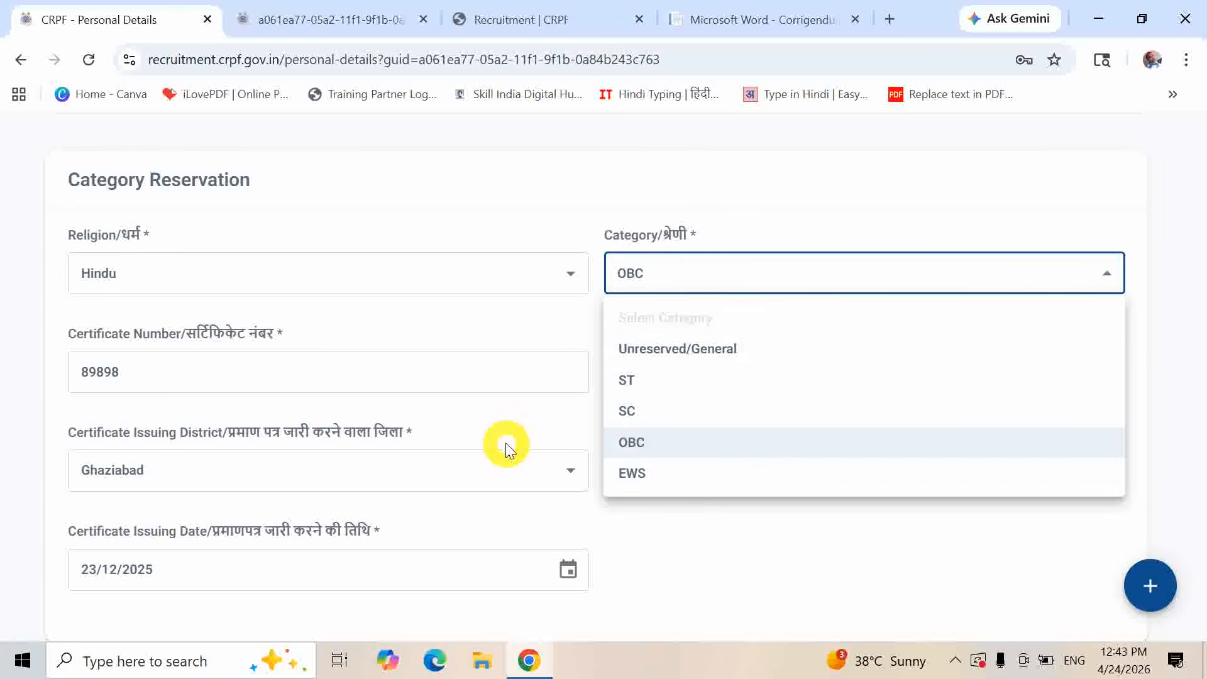
left_click(1160, 298)
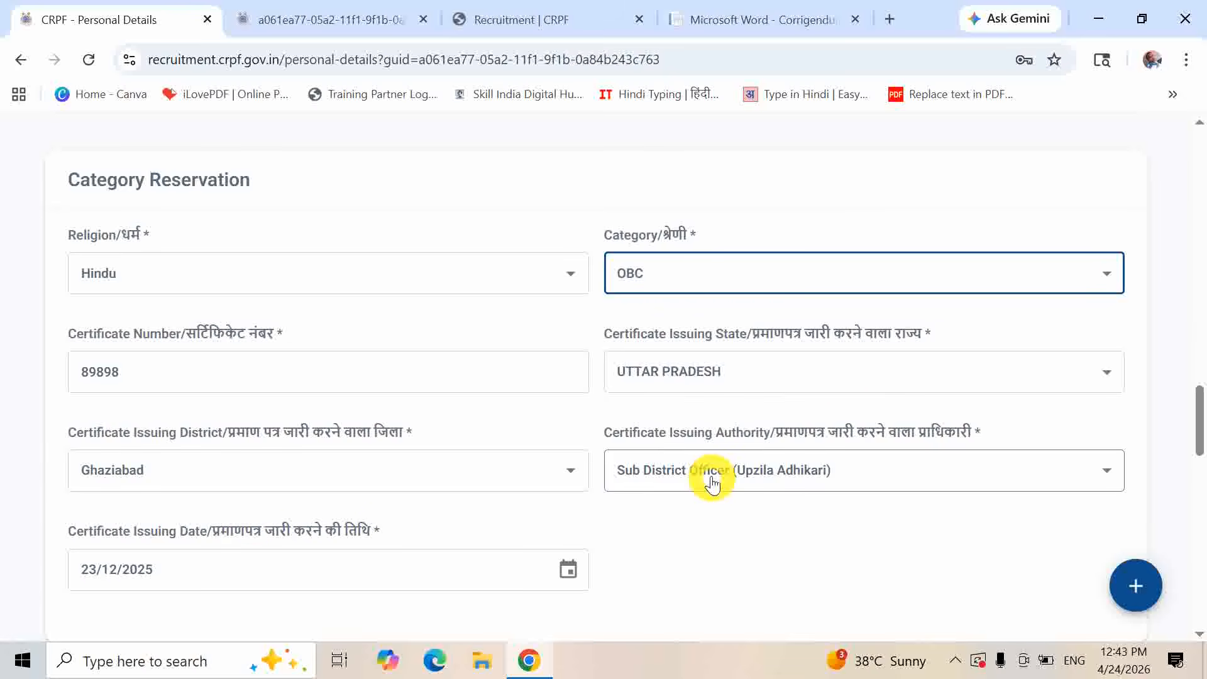
left_click(942, 472)
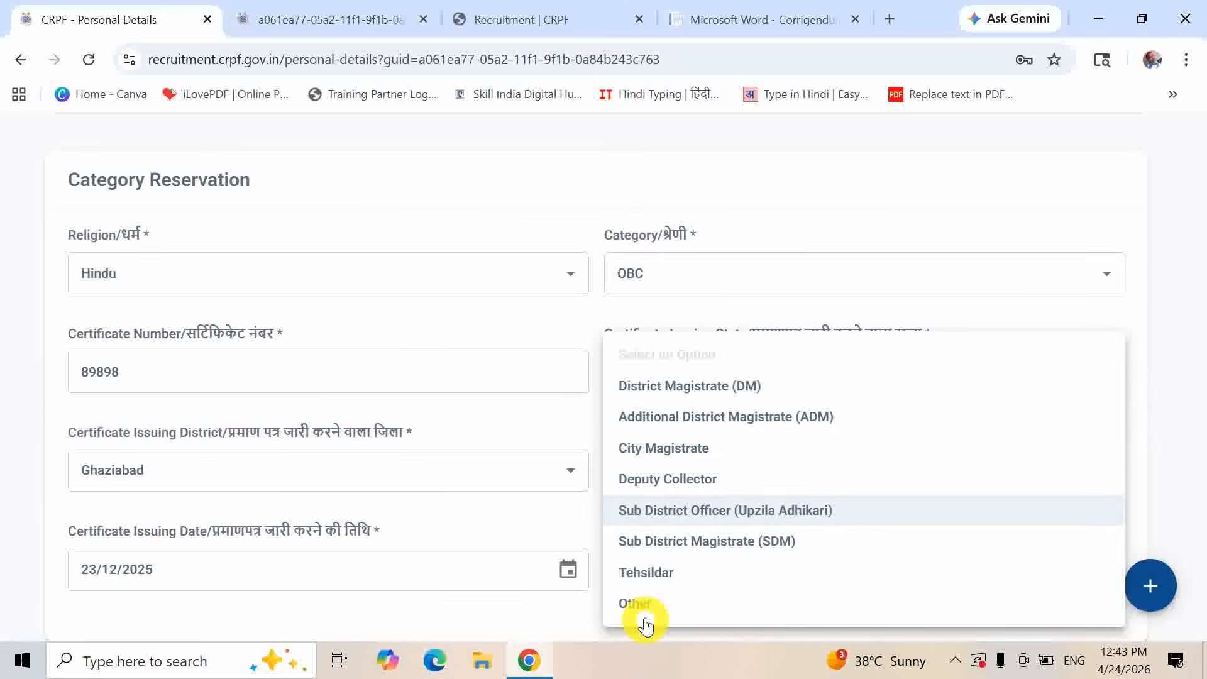
left_click(1149, 436)
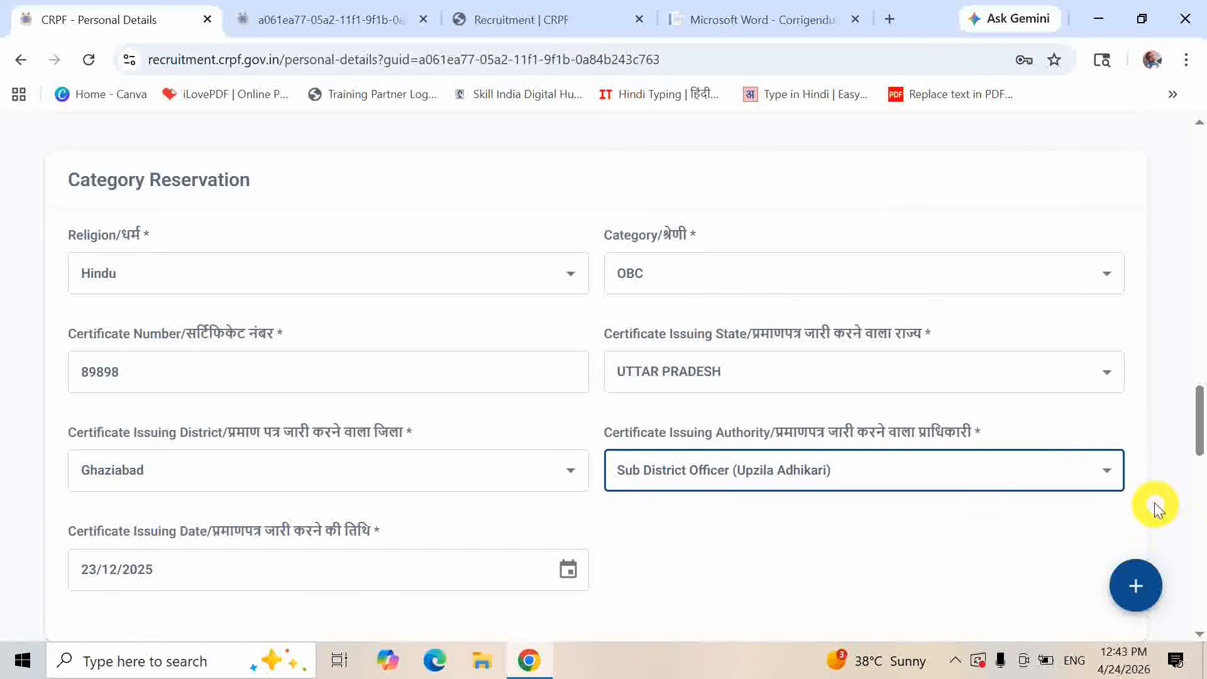
- Examine the mode of recruitment and pending criminal case options in the Other Reservation Details section
left_click_drag(1199, 427, 1201, 487)
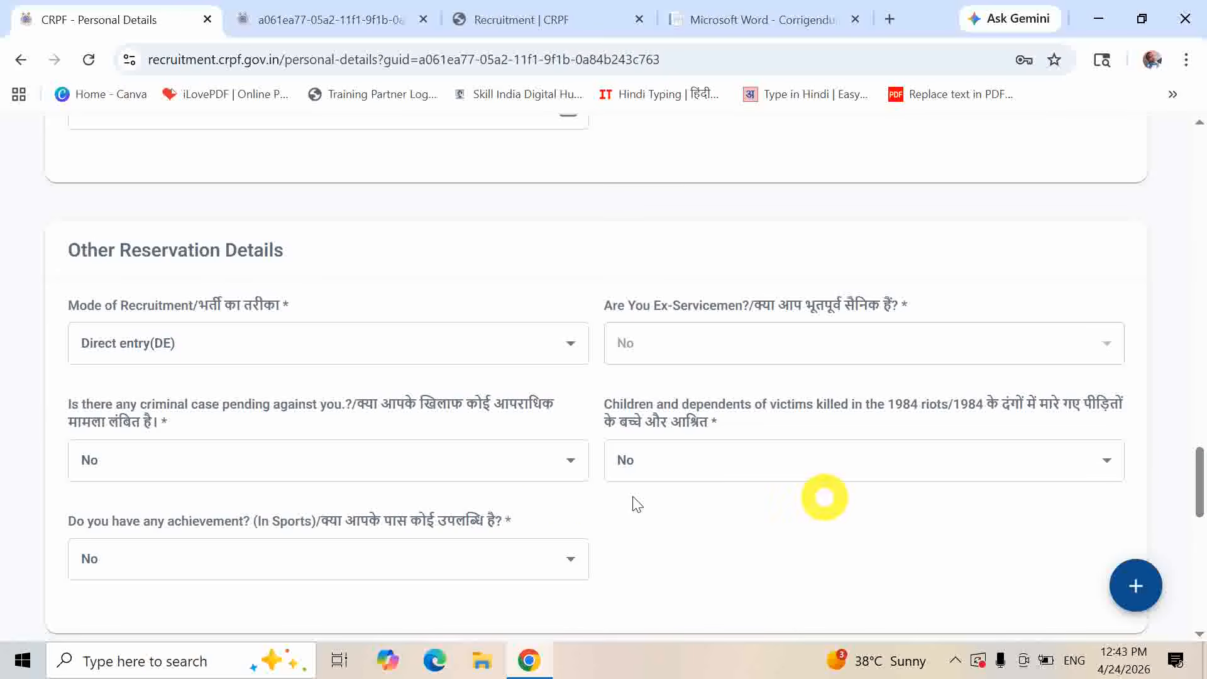
left_click(266, 342)
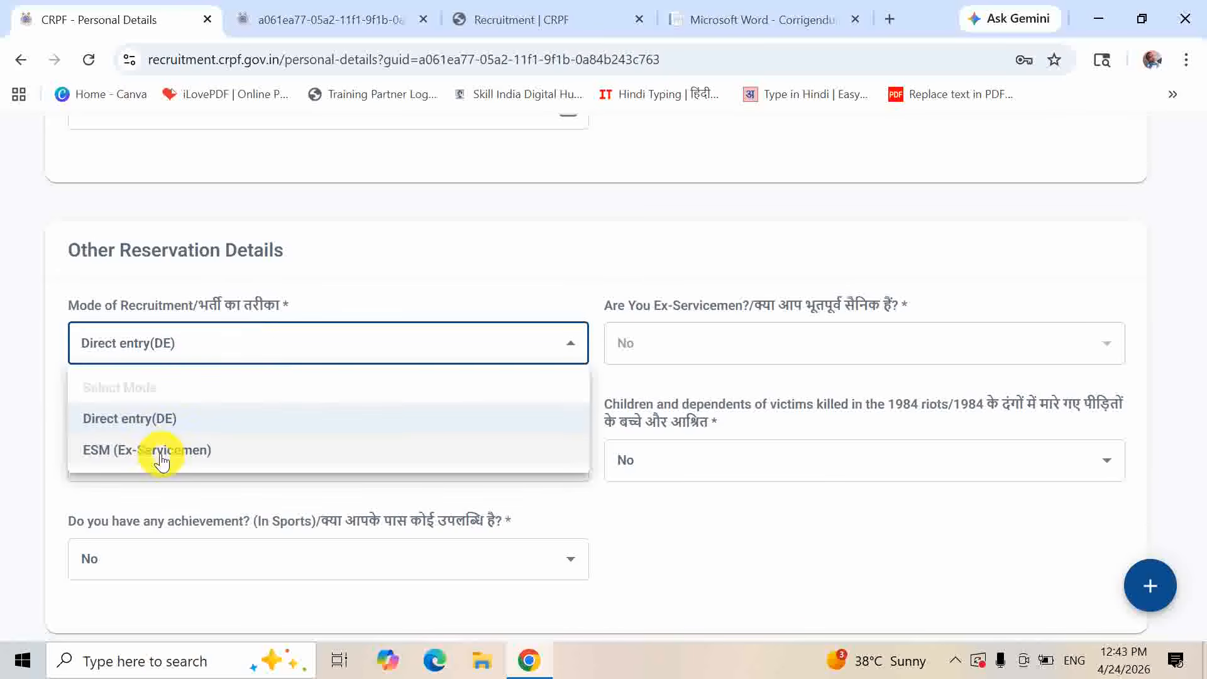
left_click(19, 374)
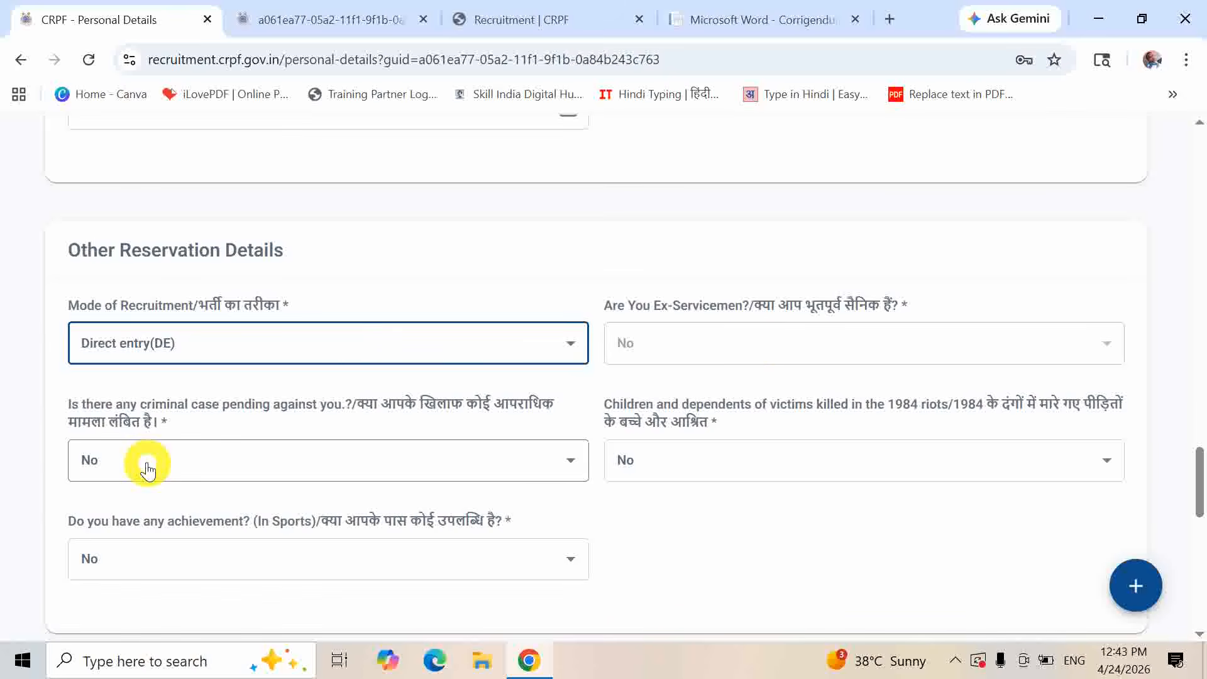
left_click(349, 468)
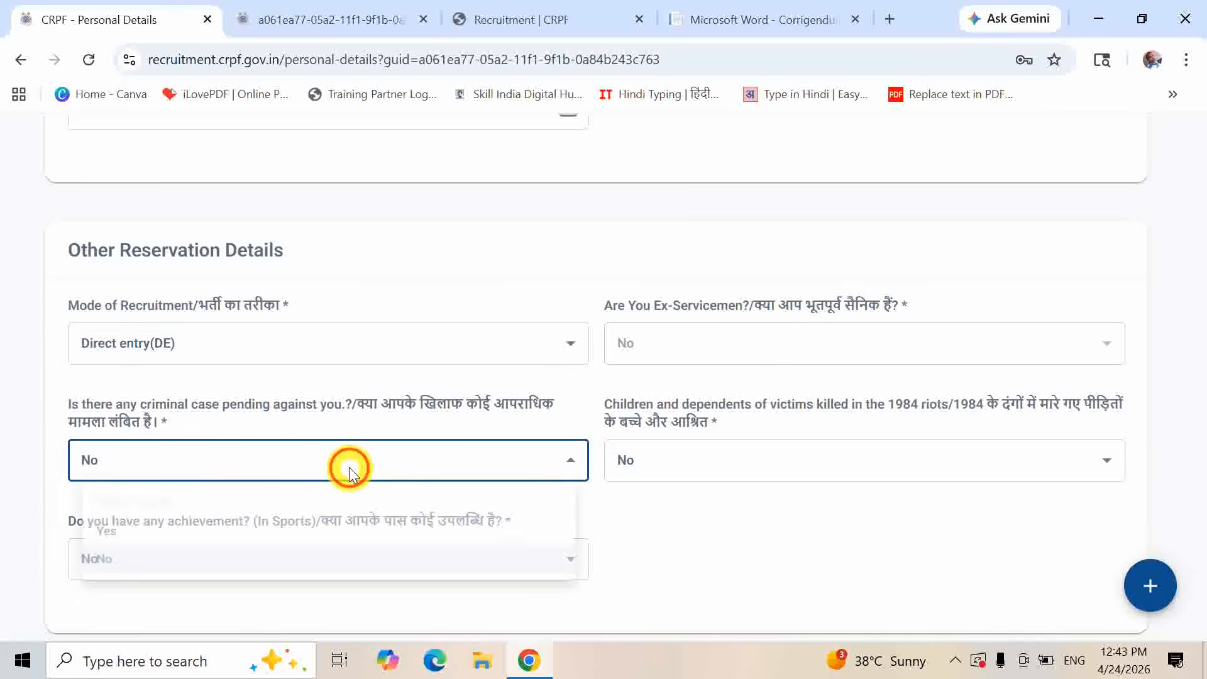
left_click(349, 466)
left_click(348, 466)
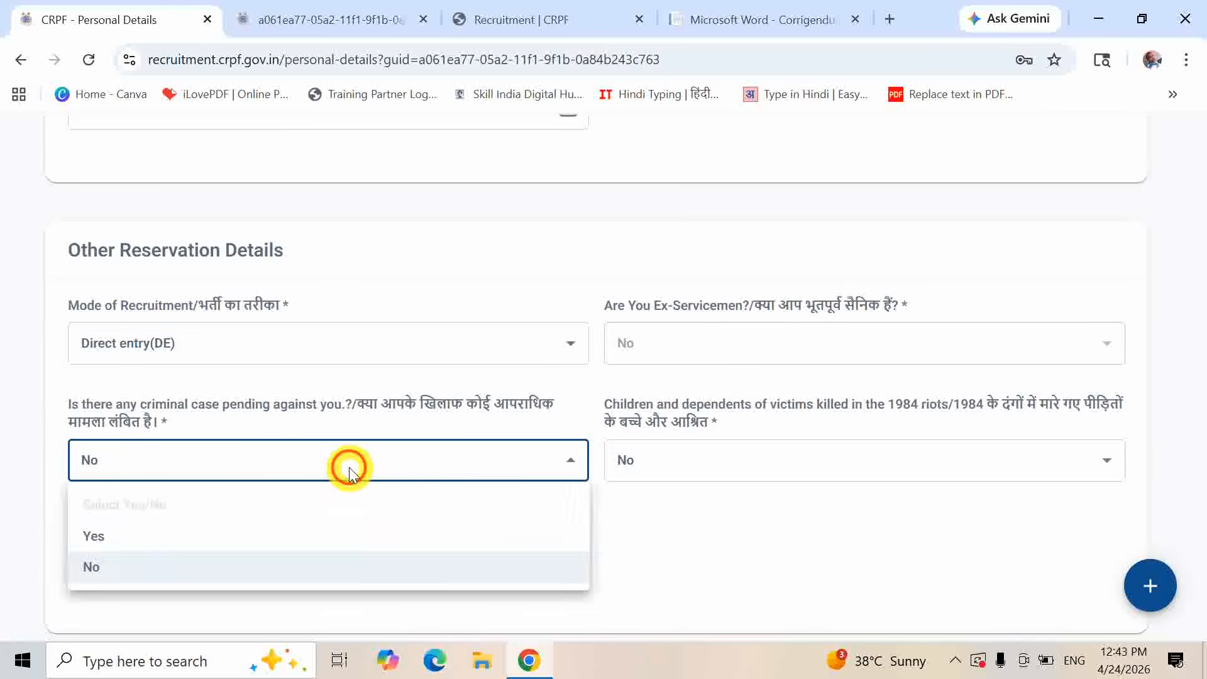
left_click(349, 466)
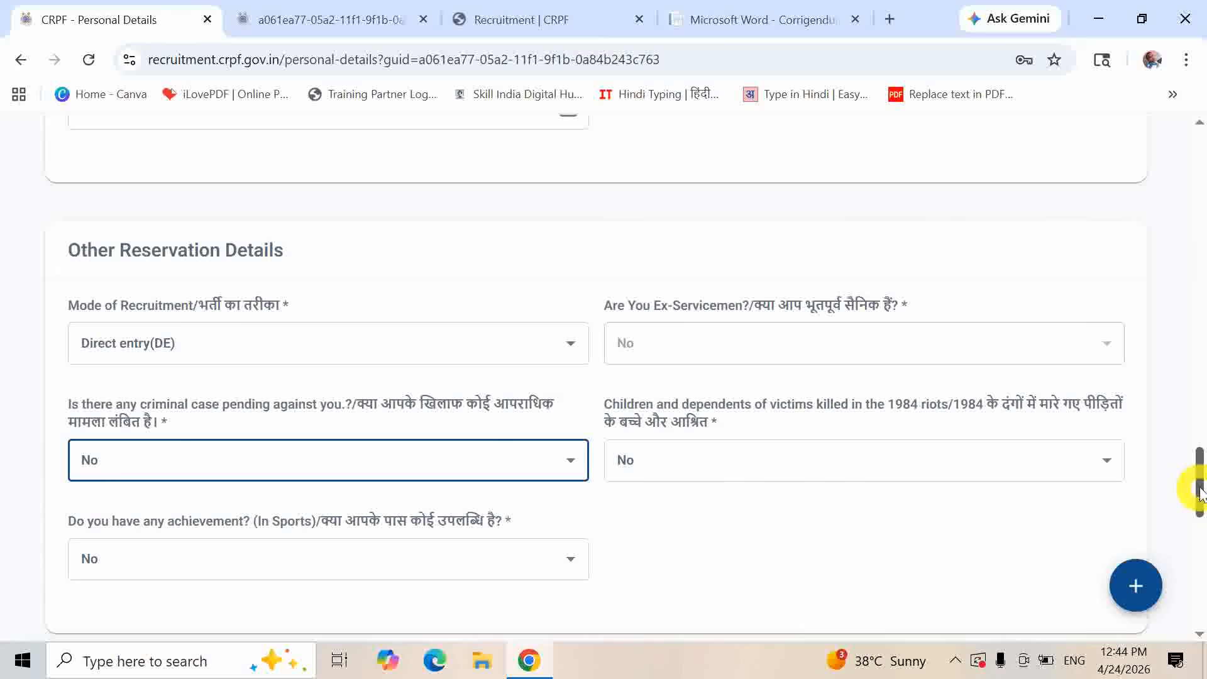
- Select Driver (MALE) as the post, save the personal details and continue to the address details
left_click_drag(1200, 493, 1200, 553)
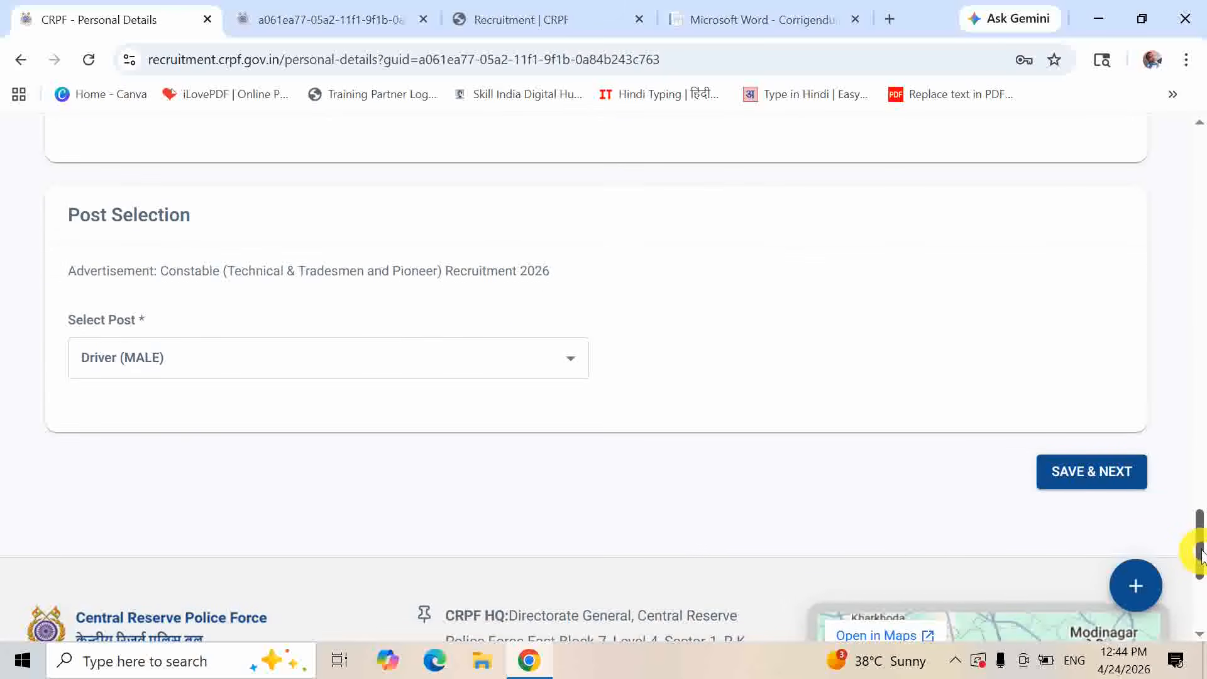
left_click(572, 355)
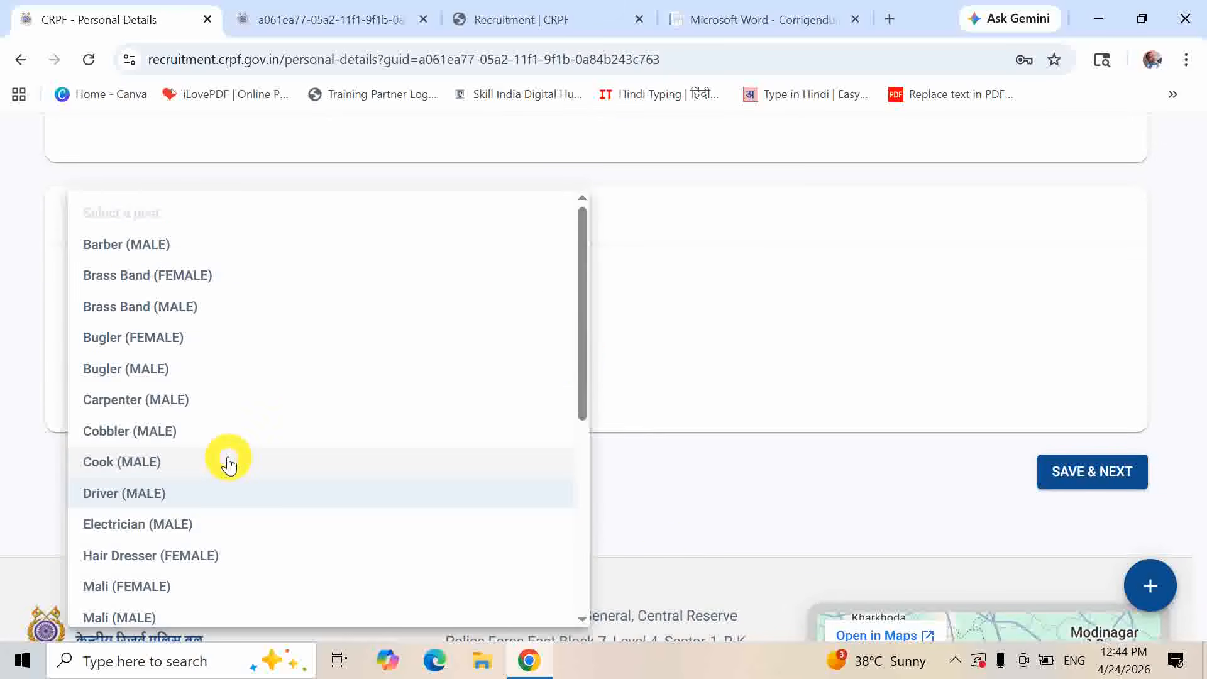
left_click(160, 489)
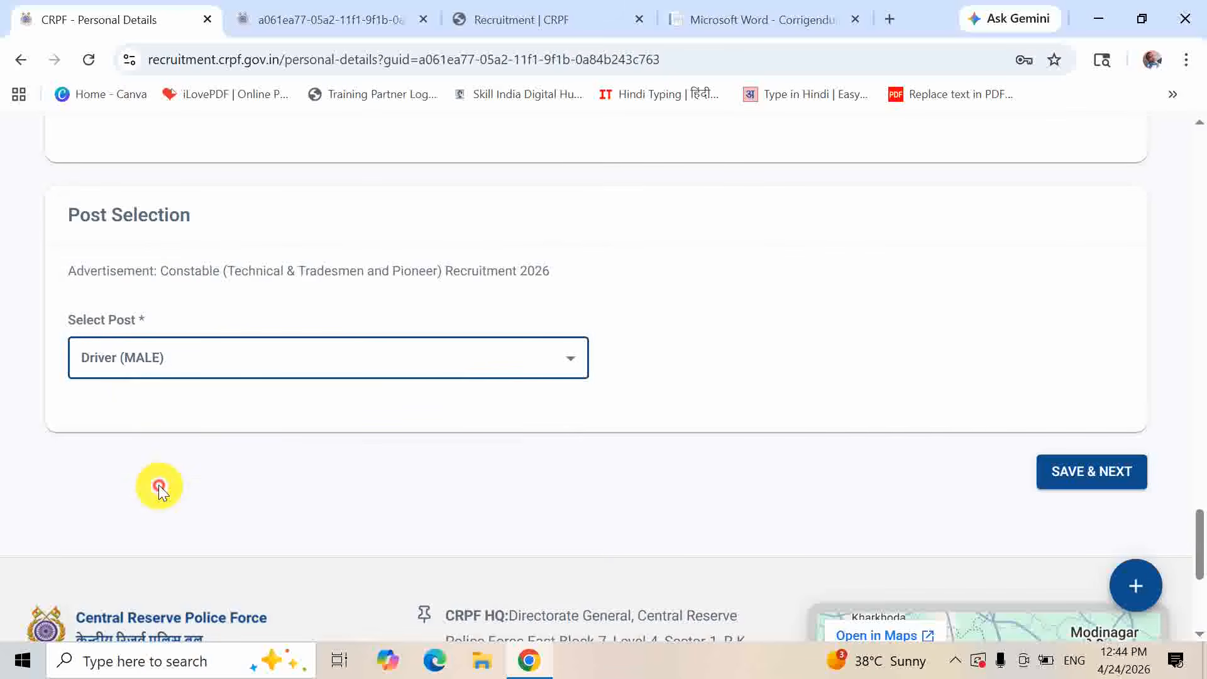
left_click(1100, 471)
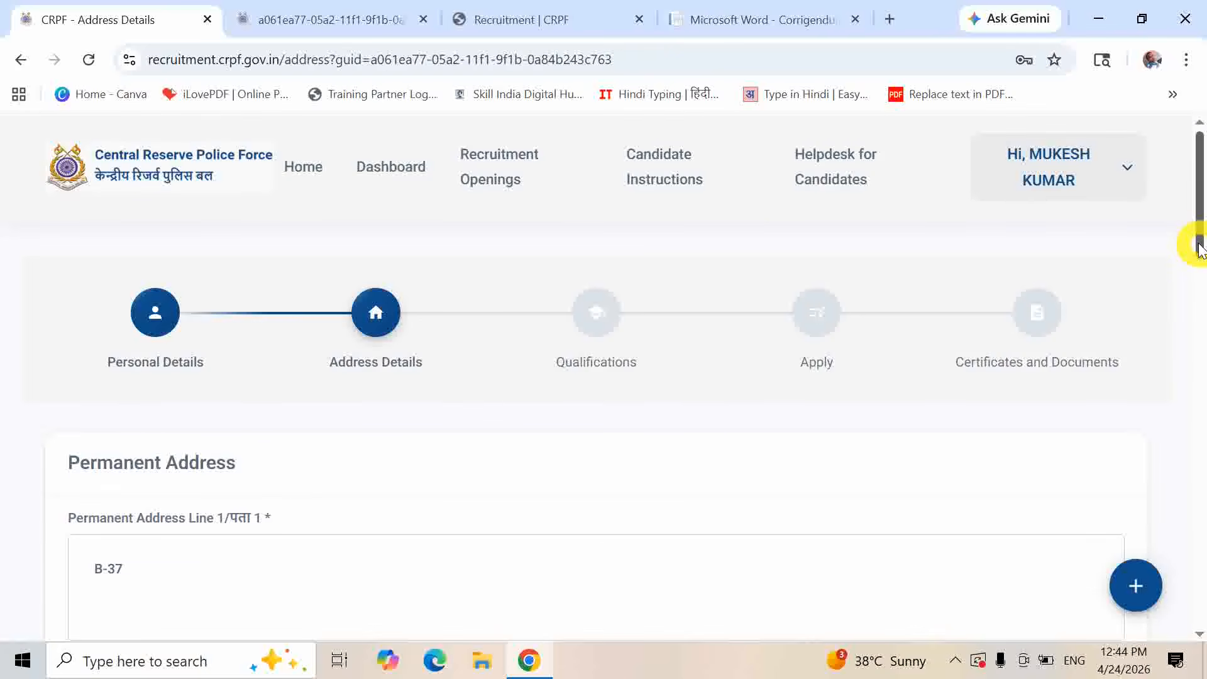
- Review the permanent address's district options and mark the correspondence address as same as the permanent address
left_click_drag(1199, 245, 1196, 339)
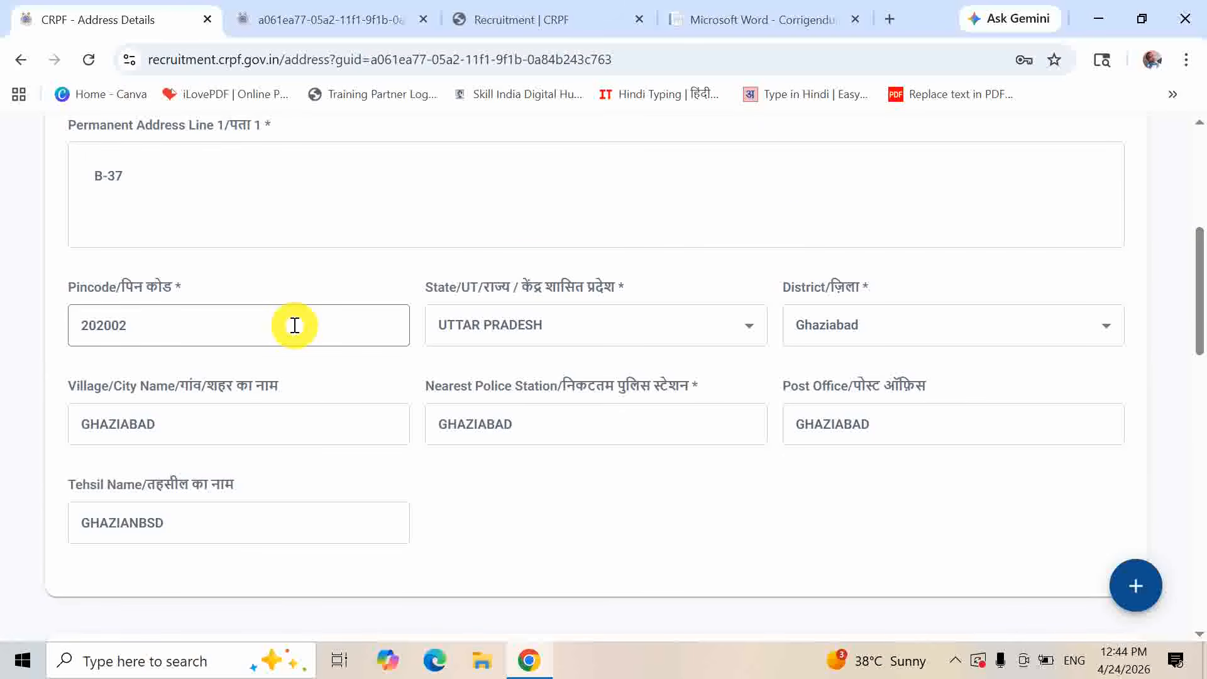
left_click(890, 327)
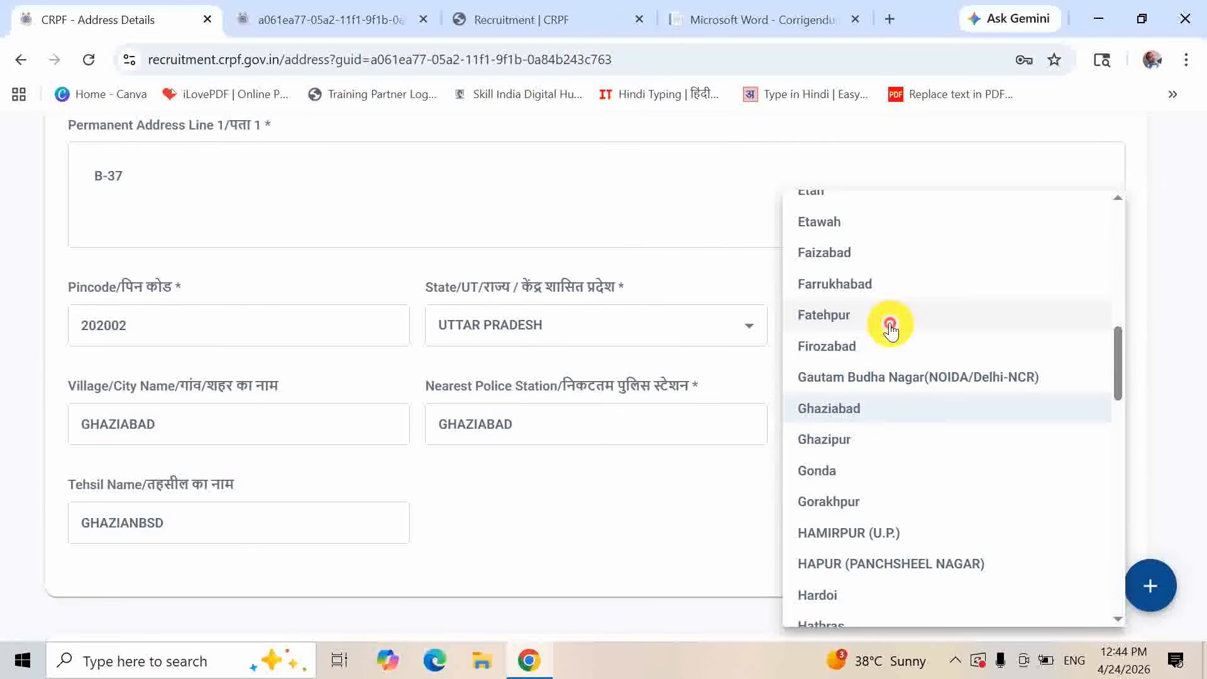
left_click(58, 394)
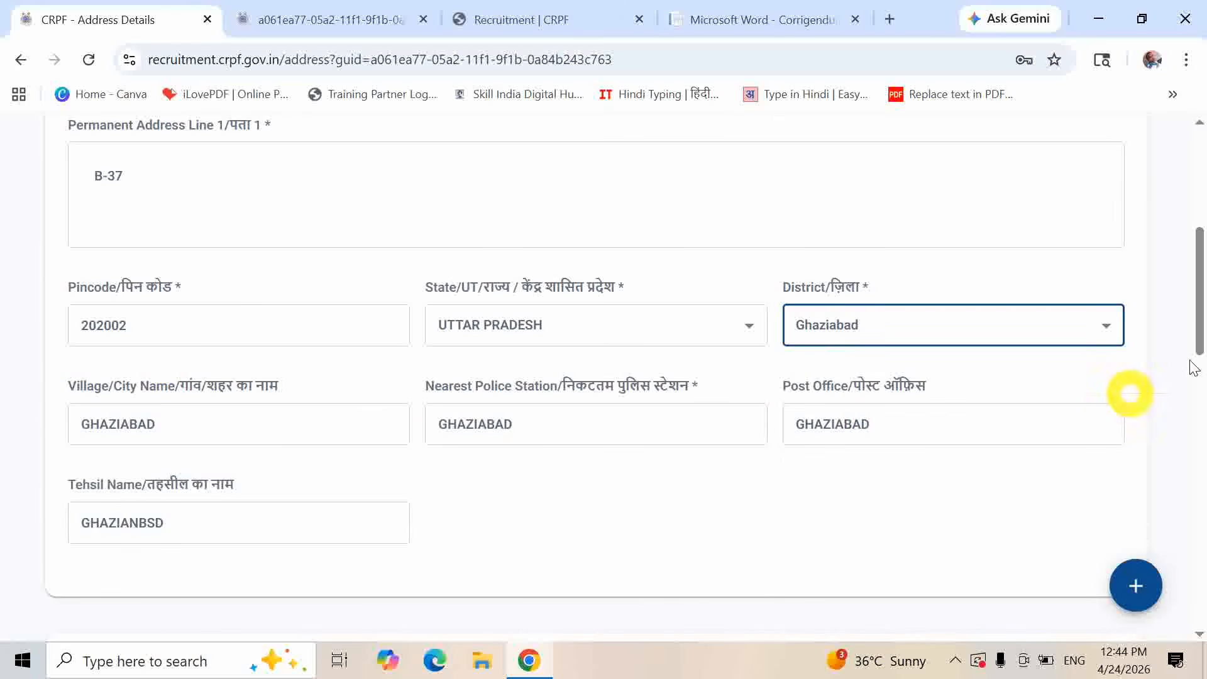
left_click_drag(1196, 329, 1200, 443)
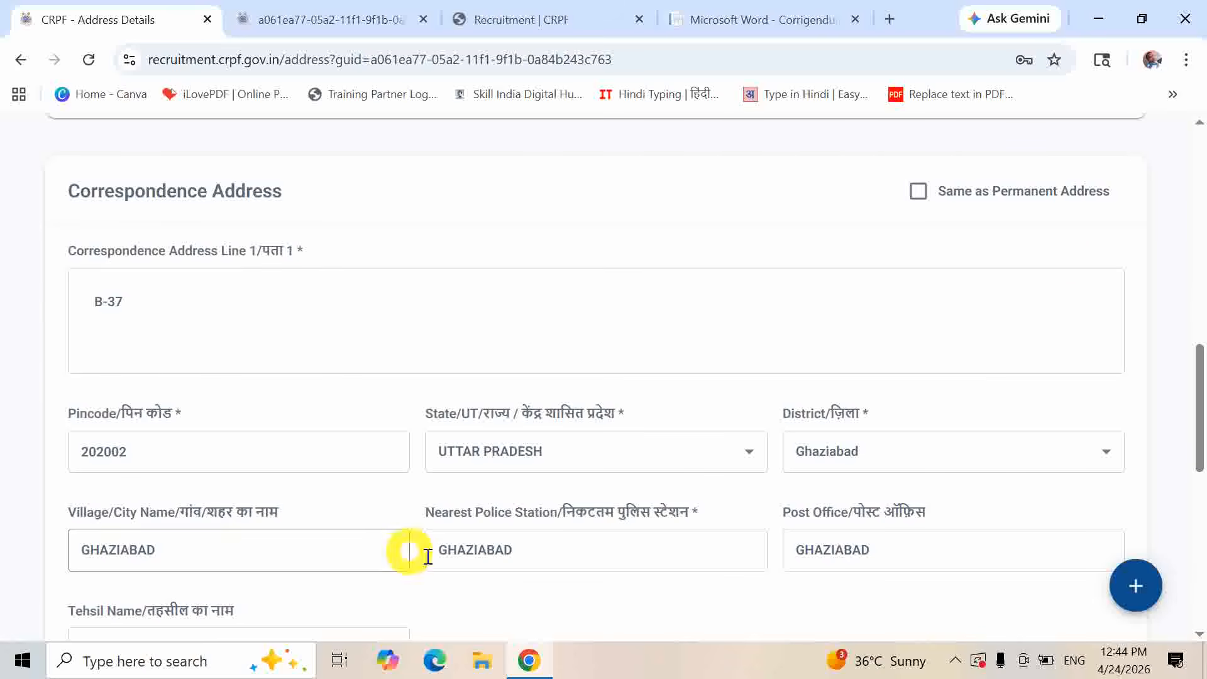
left_click(921, 192)
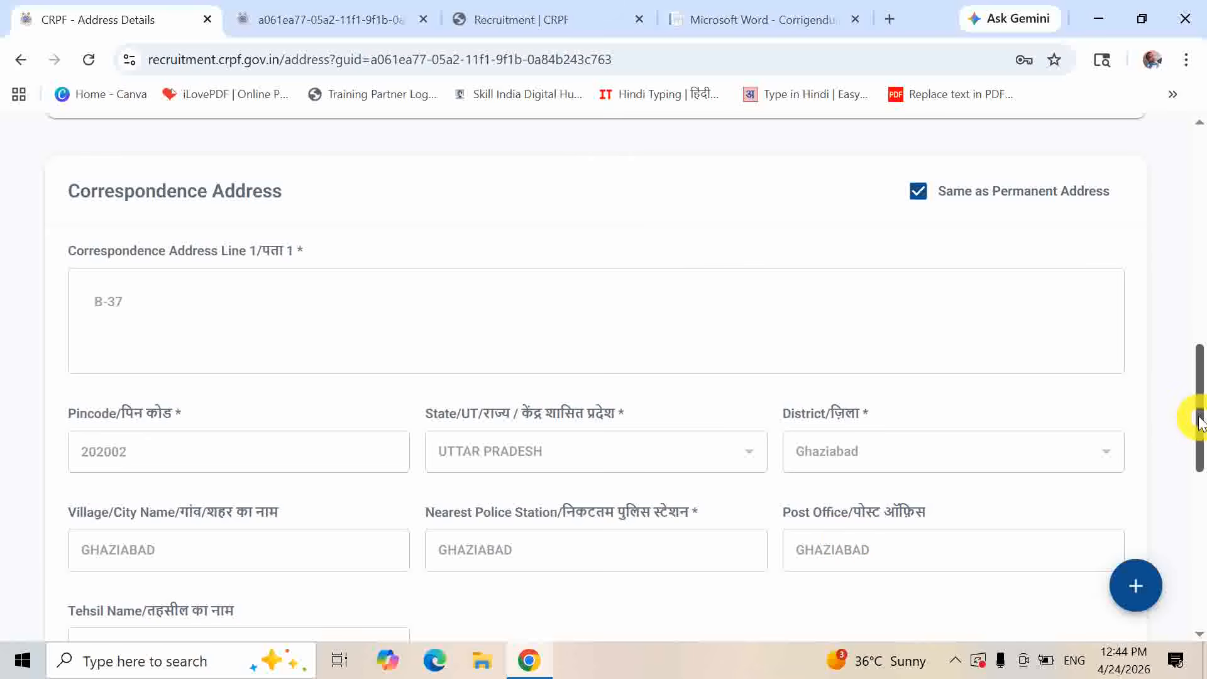
- Clear the same-as-permanent setting for the correspondence address, save the address details and continue to the qualifications
left_click(919, 194)
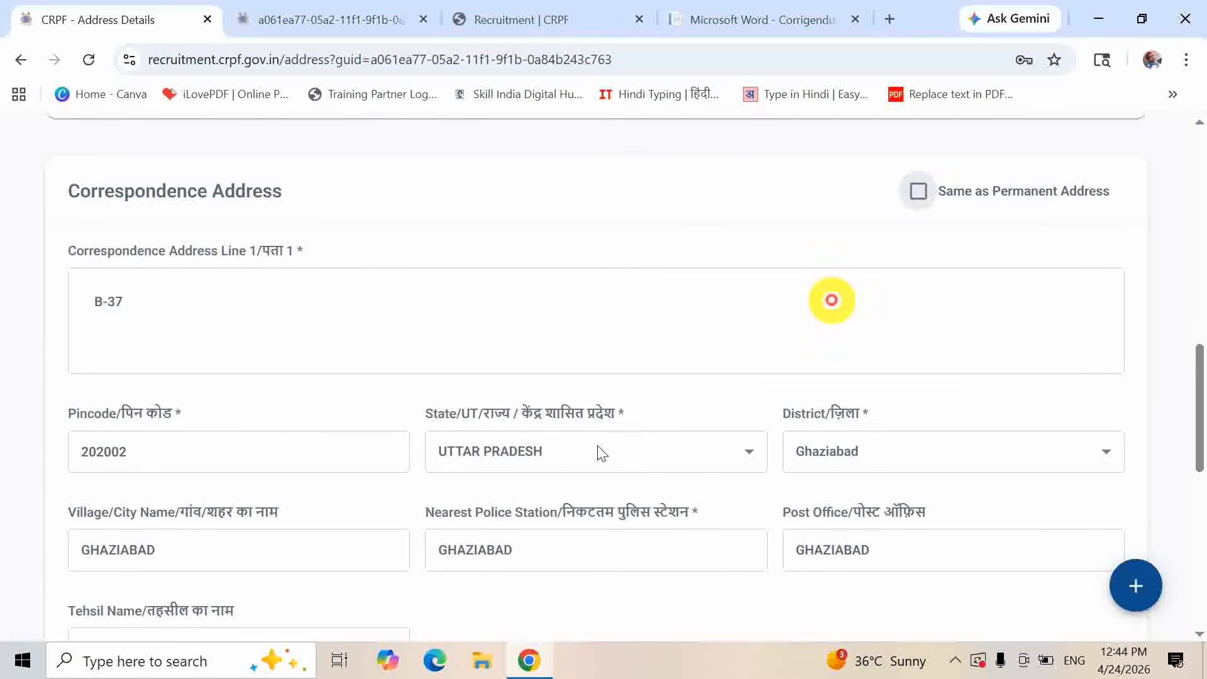
left_click_drag(1197, 389, 1194, 452)
left_click(1124, 419)
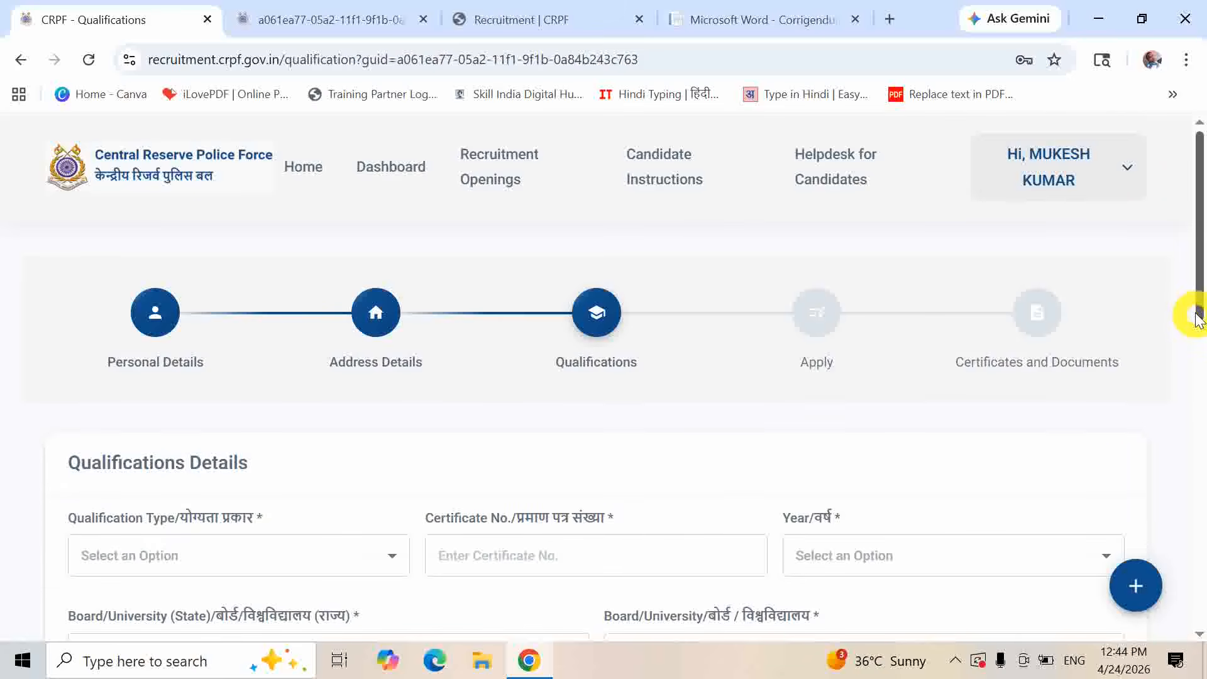
- Choose SSC/Matric/High School as the qualification type in the Qualifications Details section
left_click_drag(1198, 308, 1201, 377)
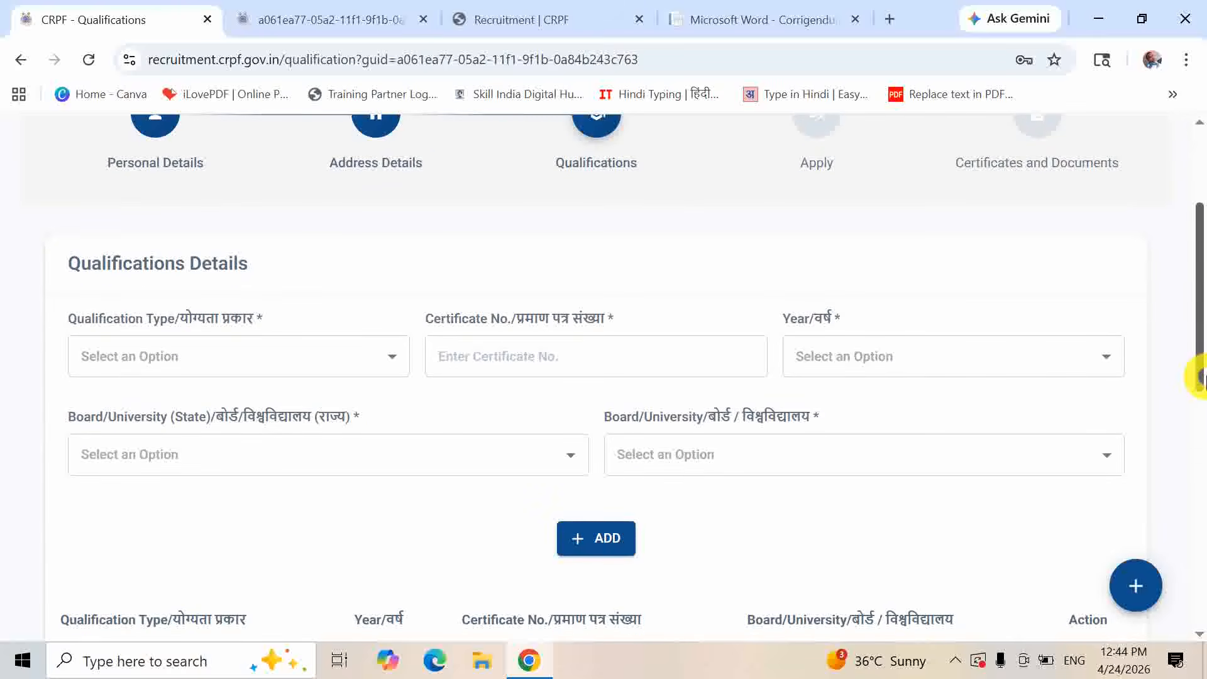
left_click(343, 349)
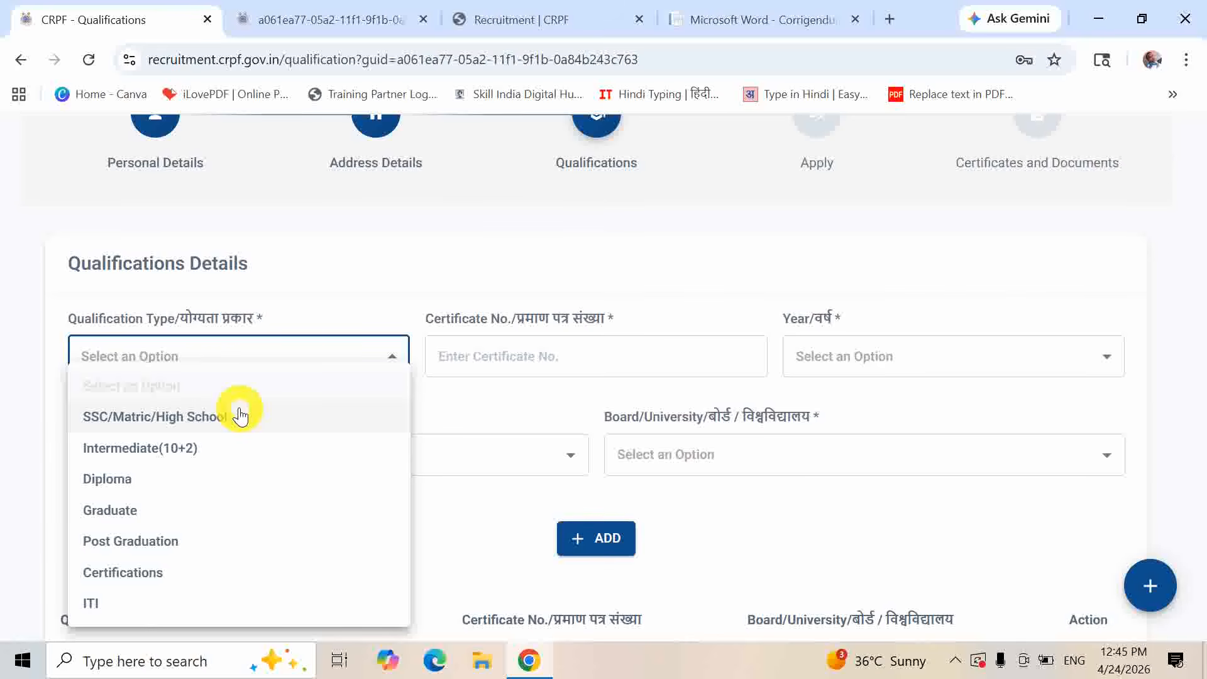
left_click(240, 415)
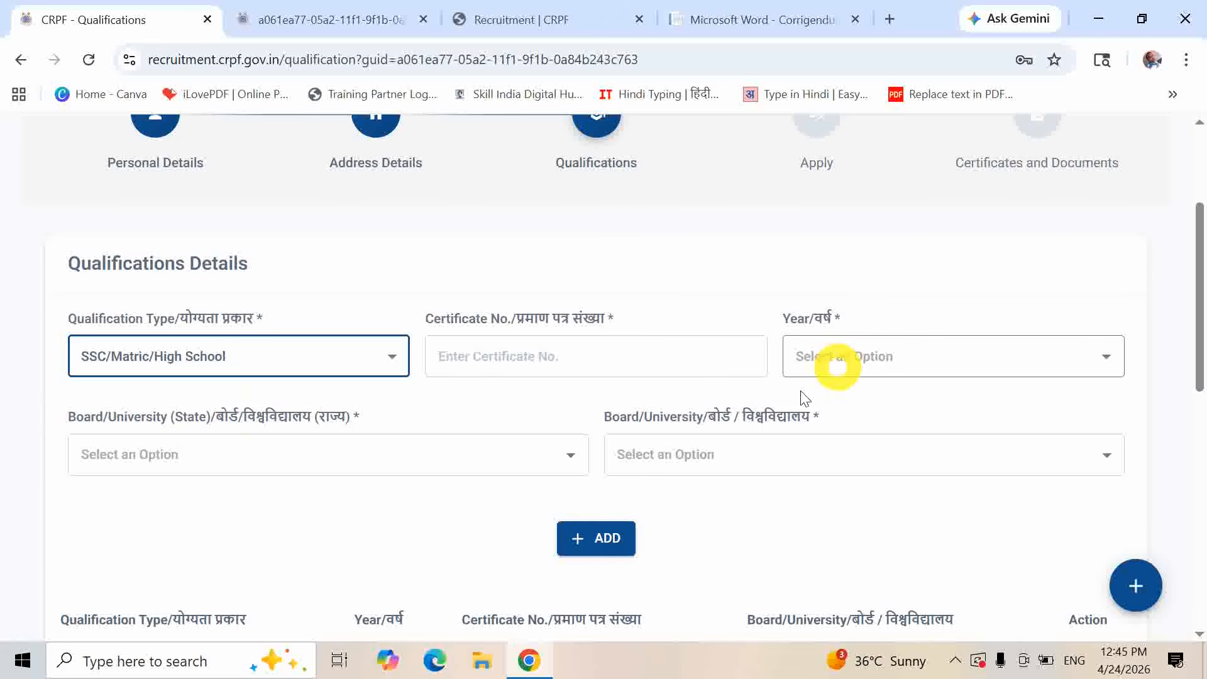
- Examine the state options and the board options offered for the qualification's board or university
left_click(528, 451)
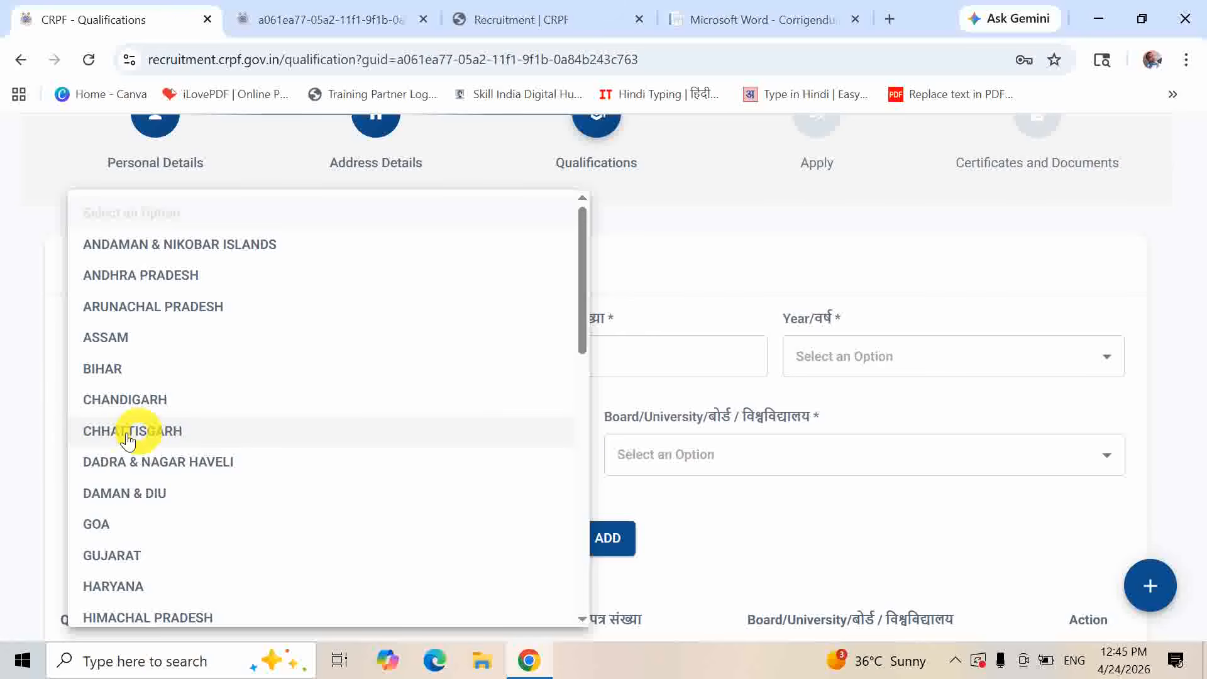
left_click(15, 433)
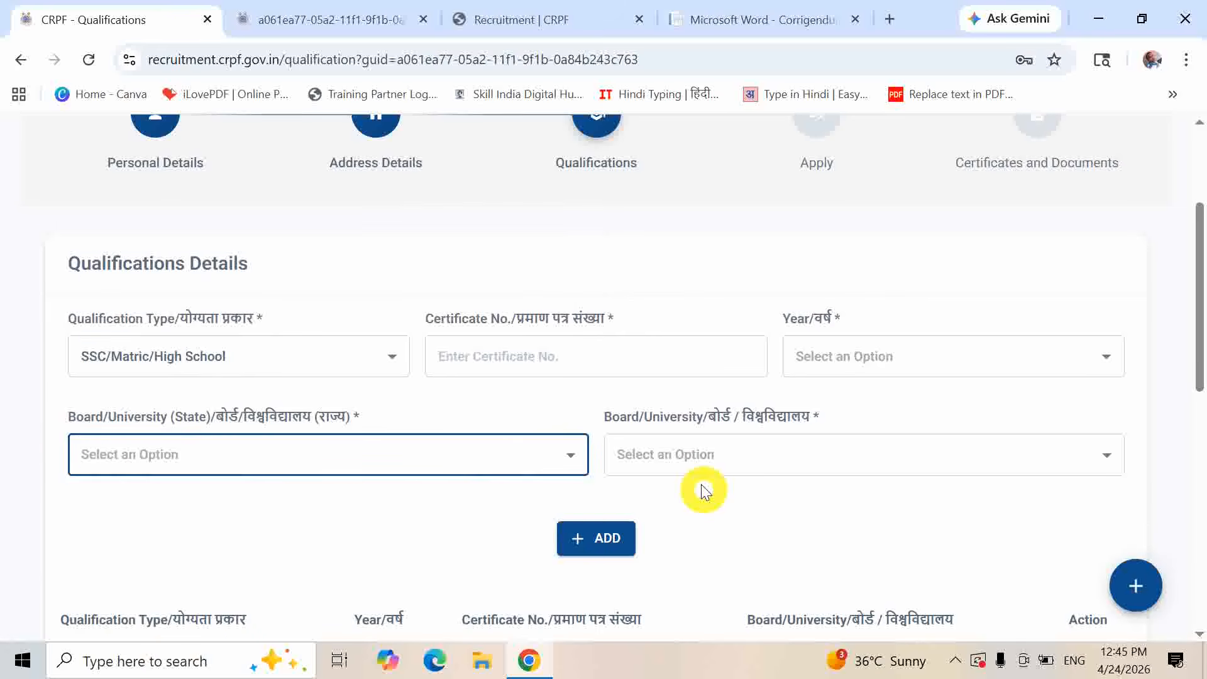
left_click(691, 462)
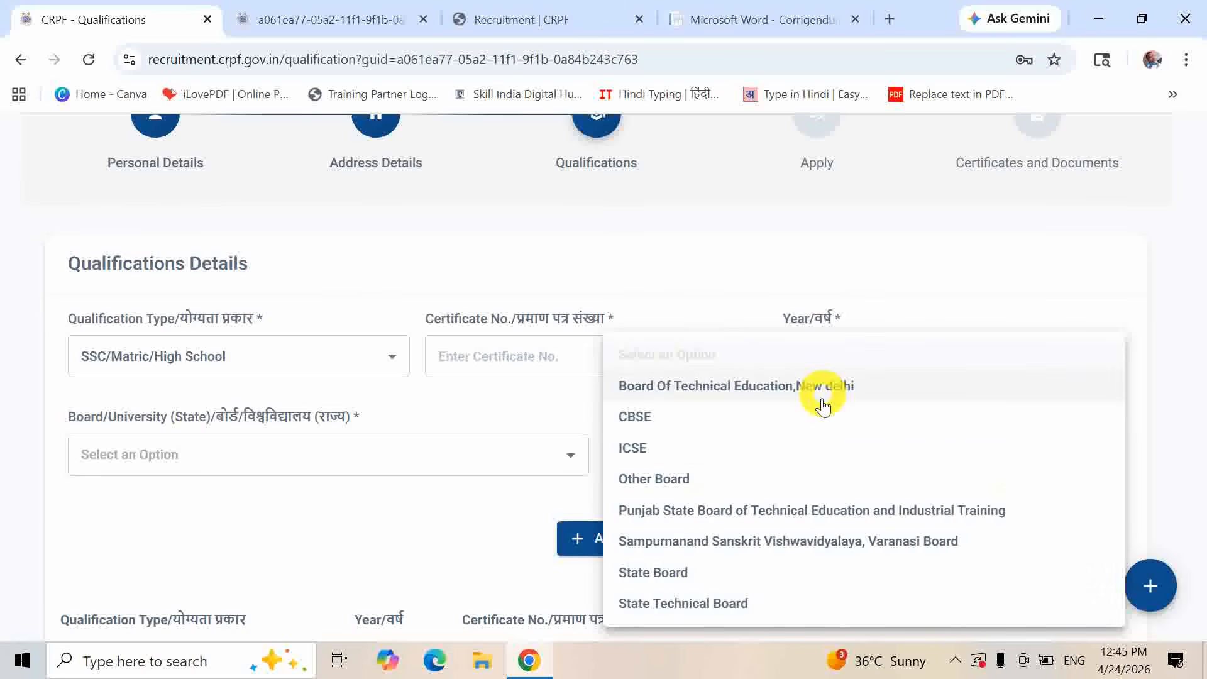
left_click(1161, 365)
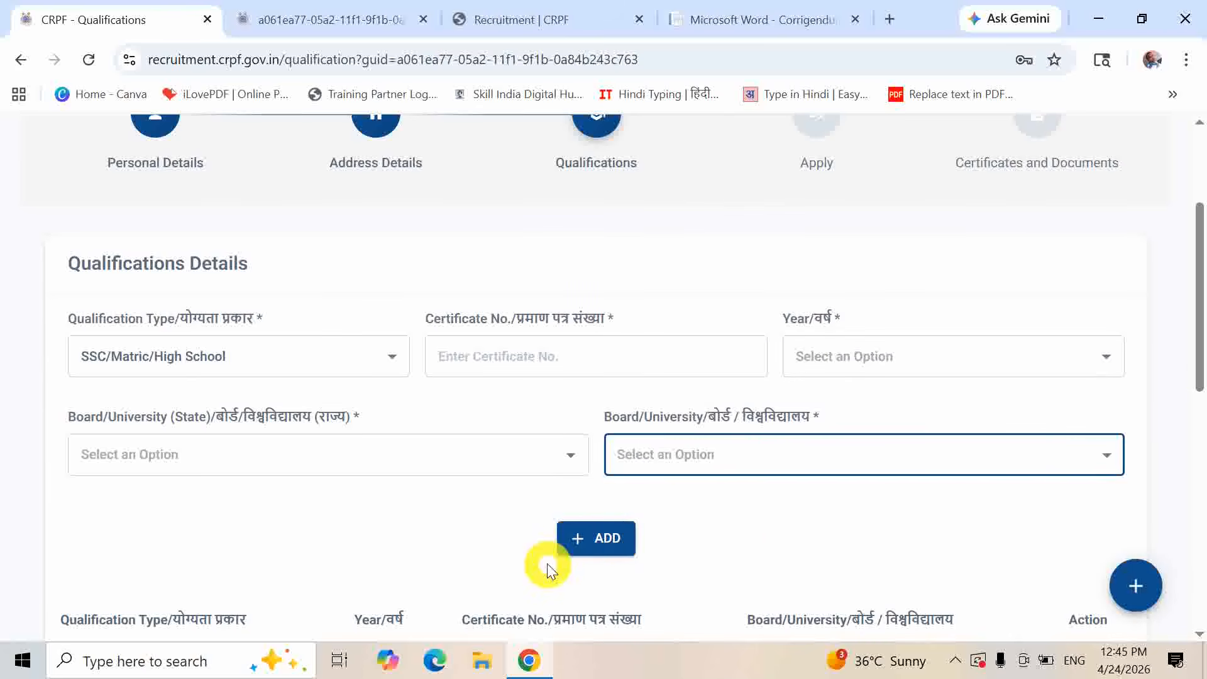
- Save the qualification details, continue to the Apply section and examine the posts offered under Constable (Technical & Tradesmen)
left_click_drag(1194, 342, 1194, 418)
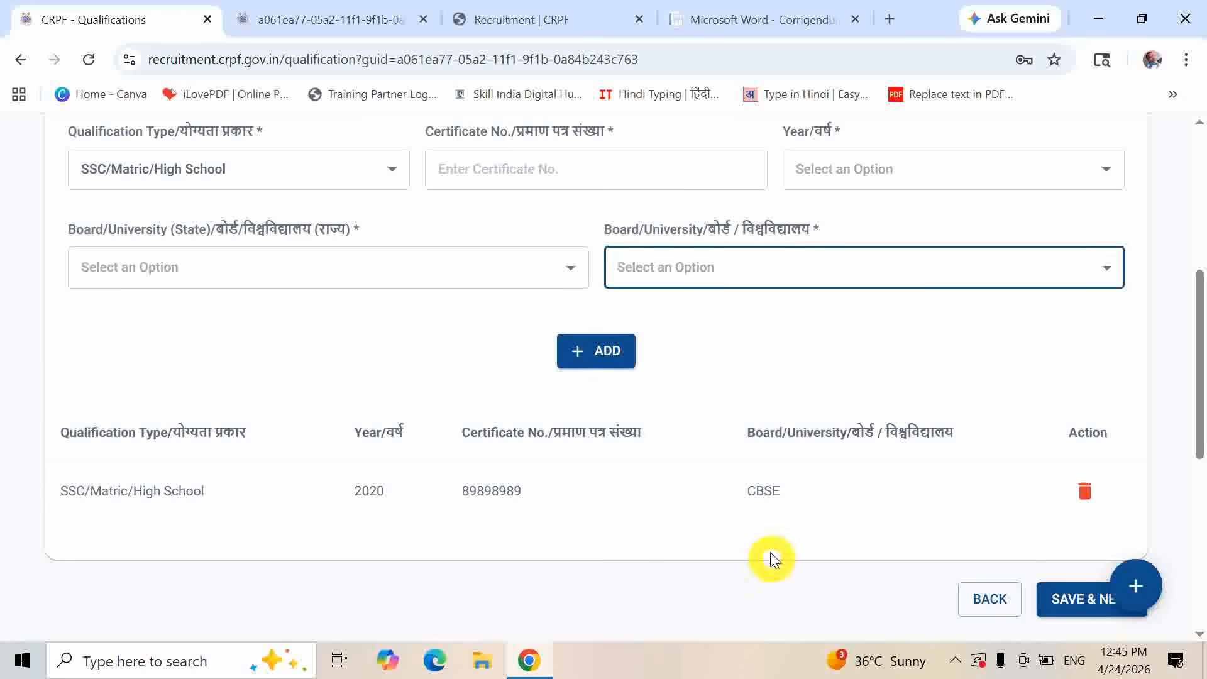
left_click(1071, 613)
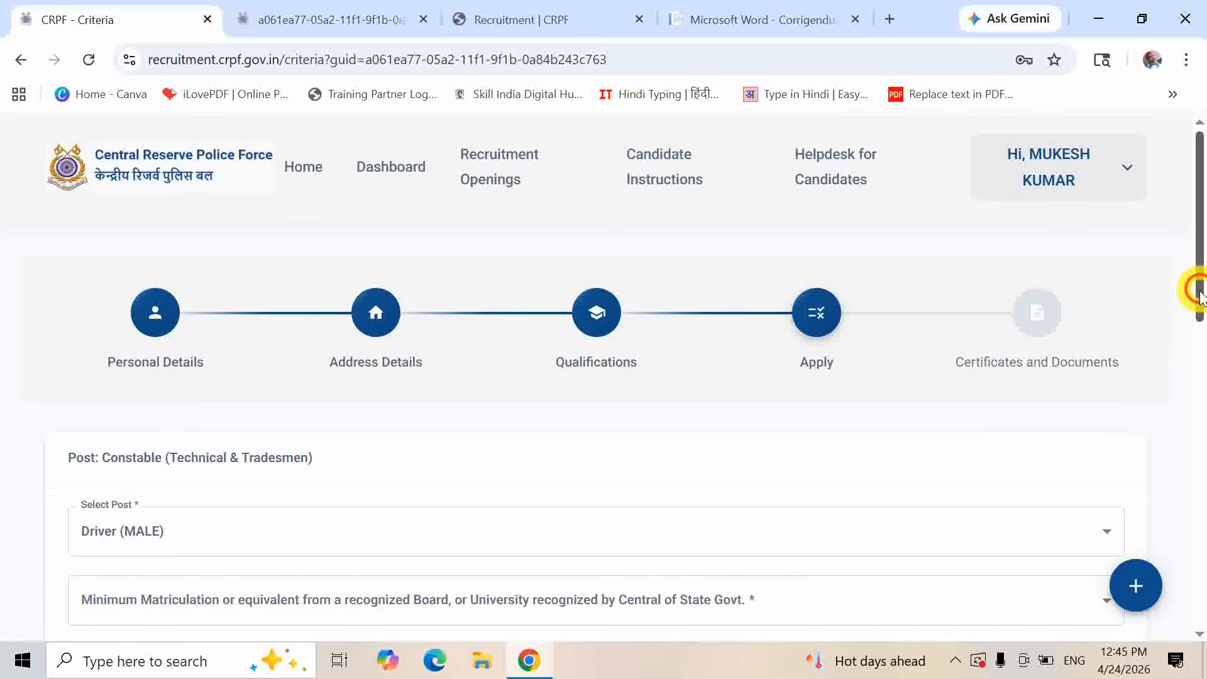
left_click_drag(1201, 292, 1200, 345)
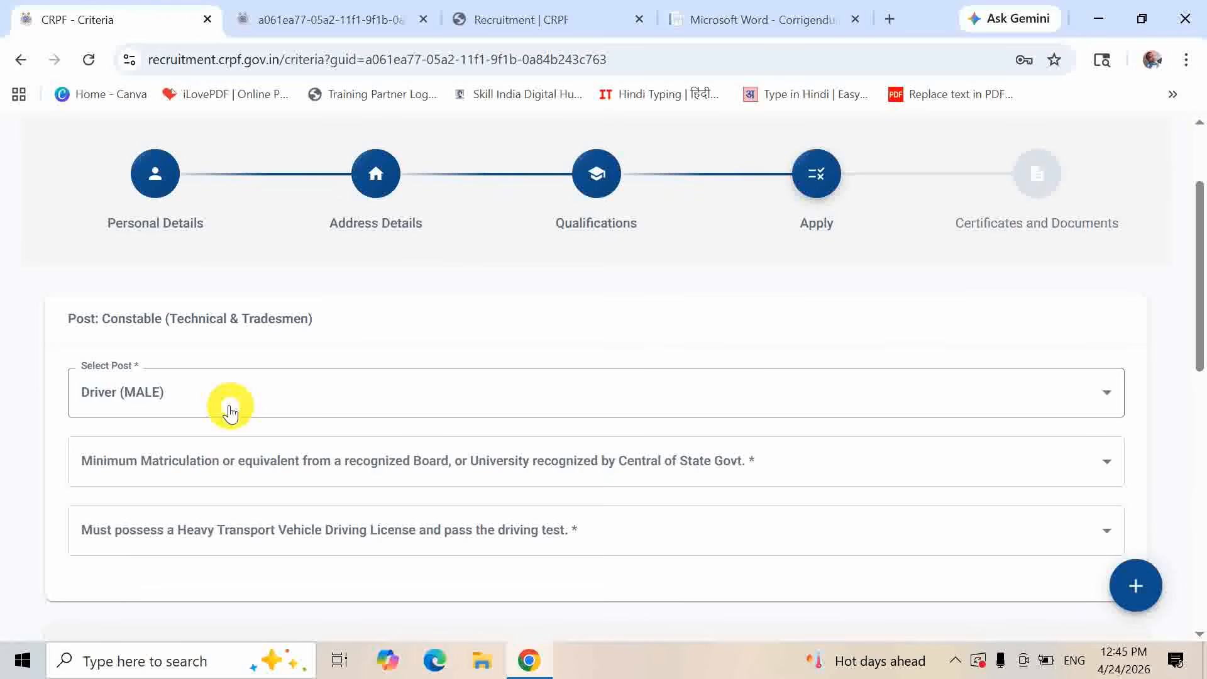
left_click(574, 395)
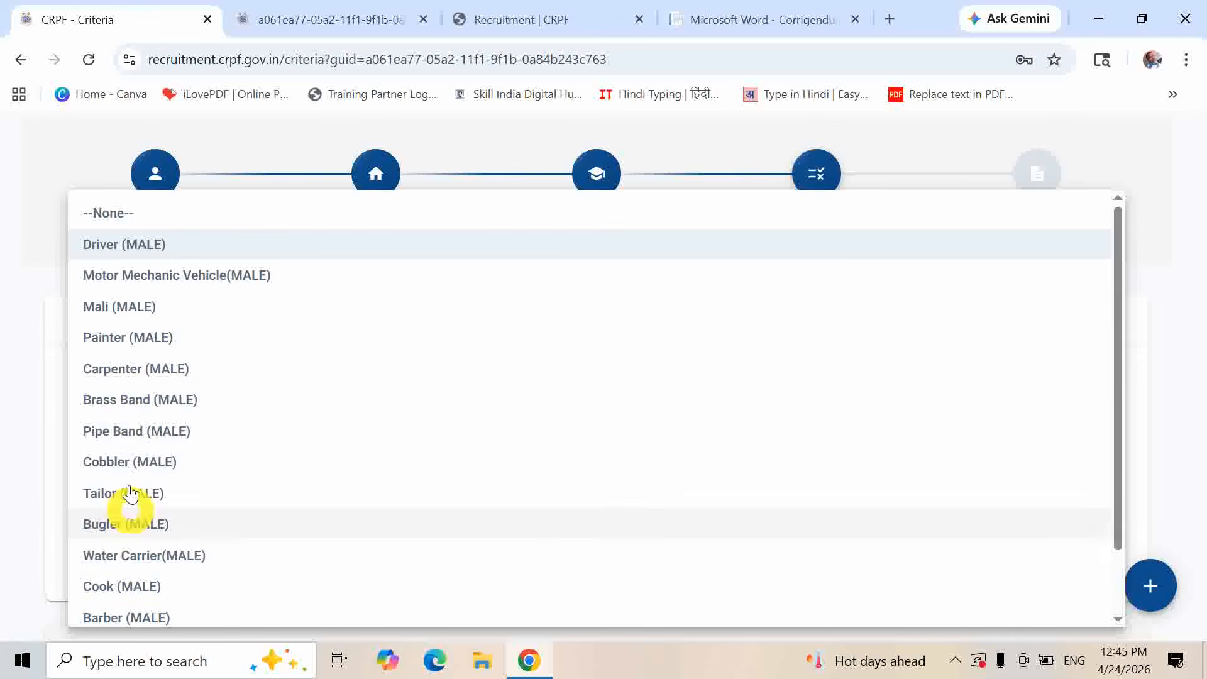
left_click(17, 403)
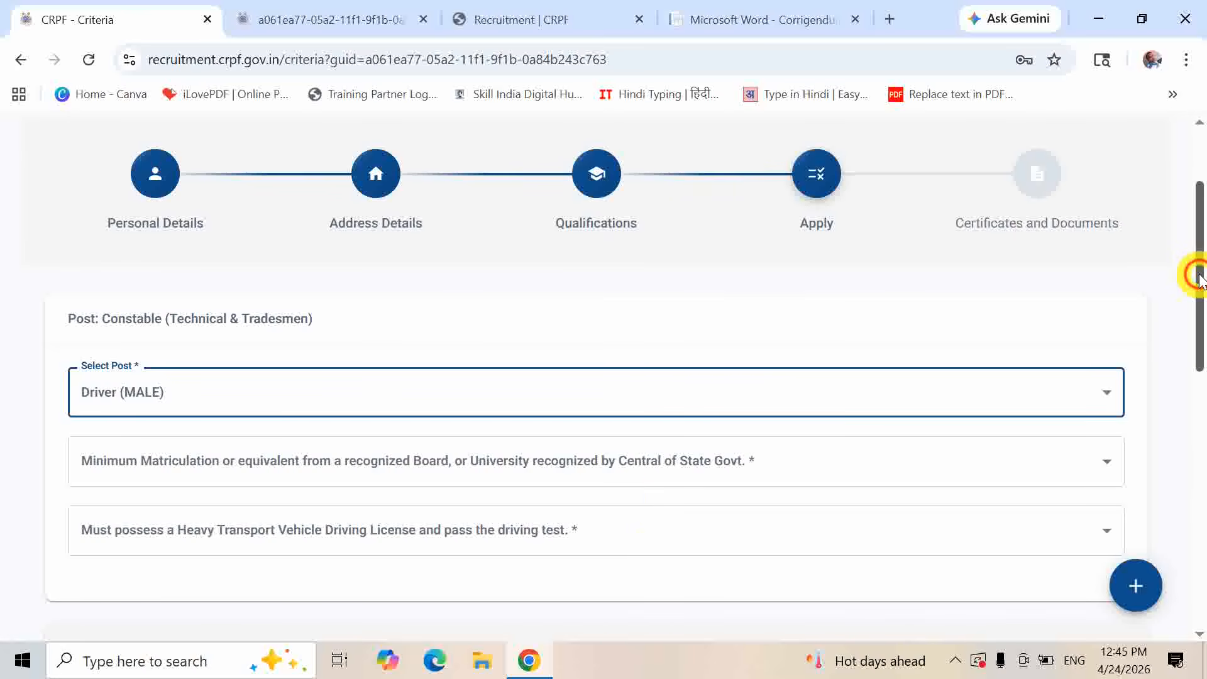
- Answer Yes to the minimum matriculation requirement for the Driver post and enter "10th Pass" as its details
left_click_drag(1198, 272, 1201, 343)
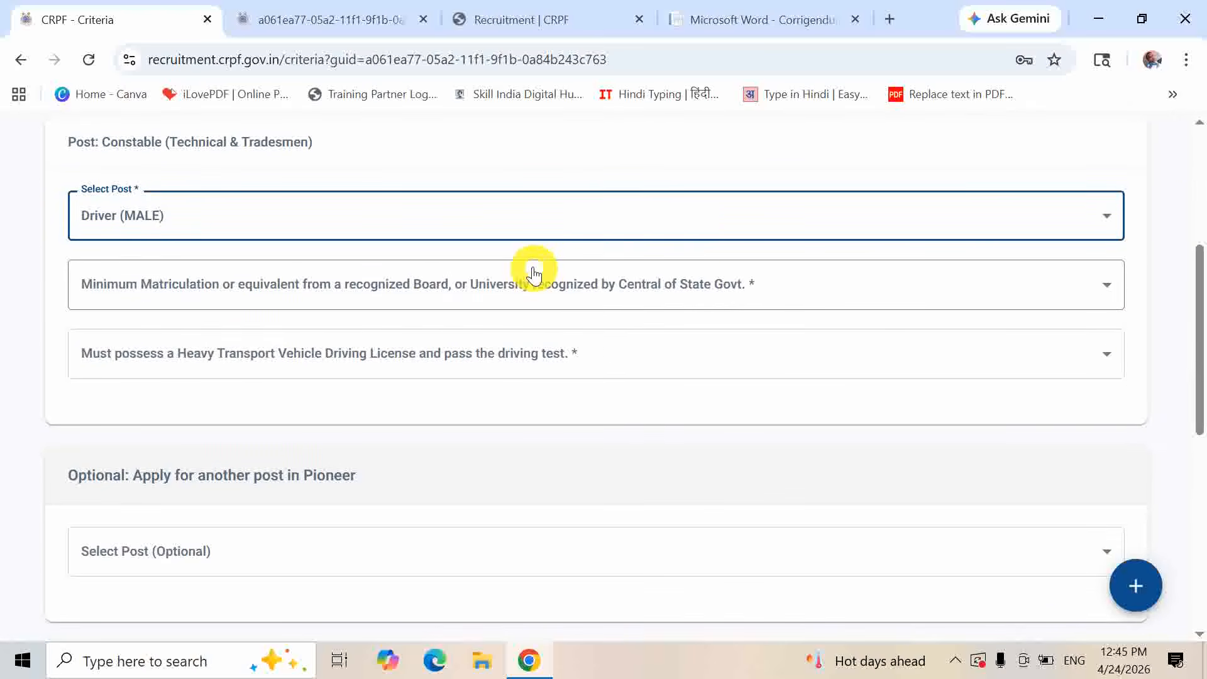
left_click(769, 281)
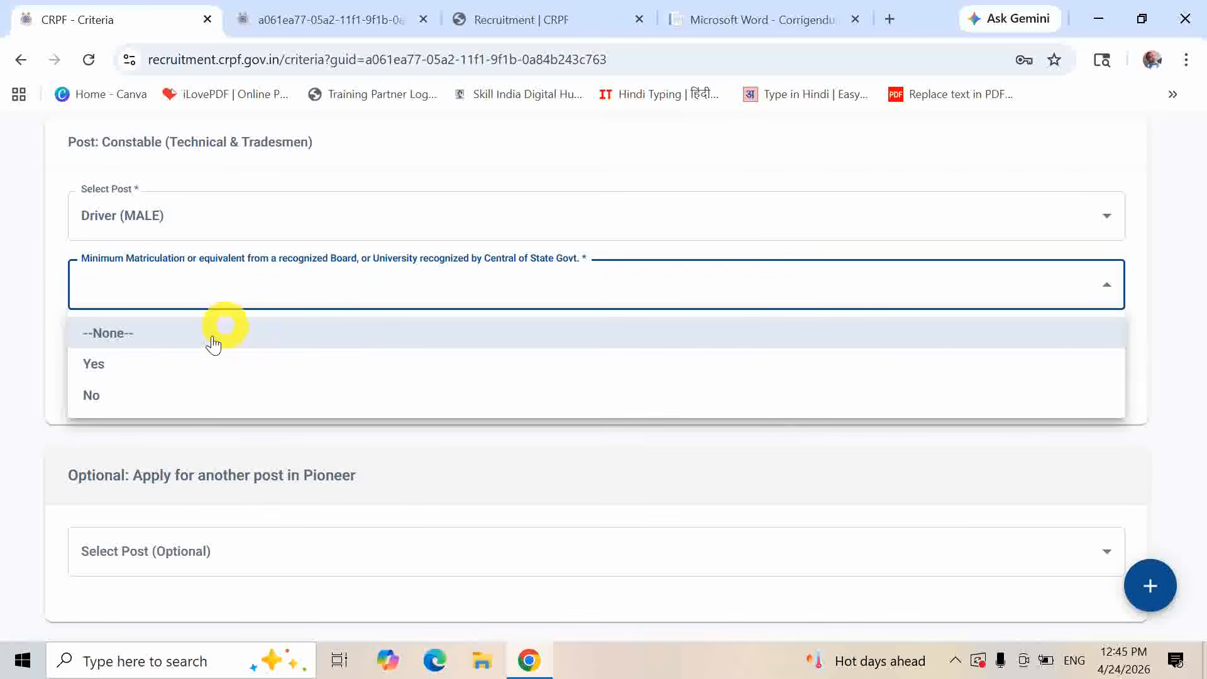
left_click(93, 361)
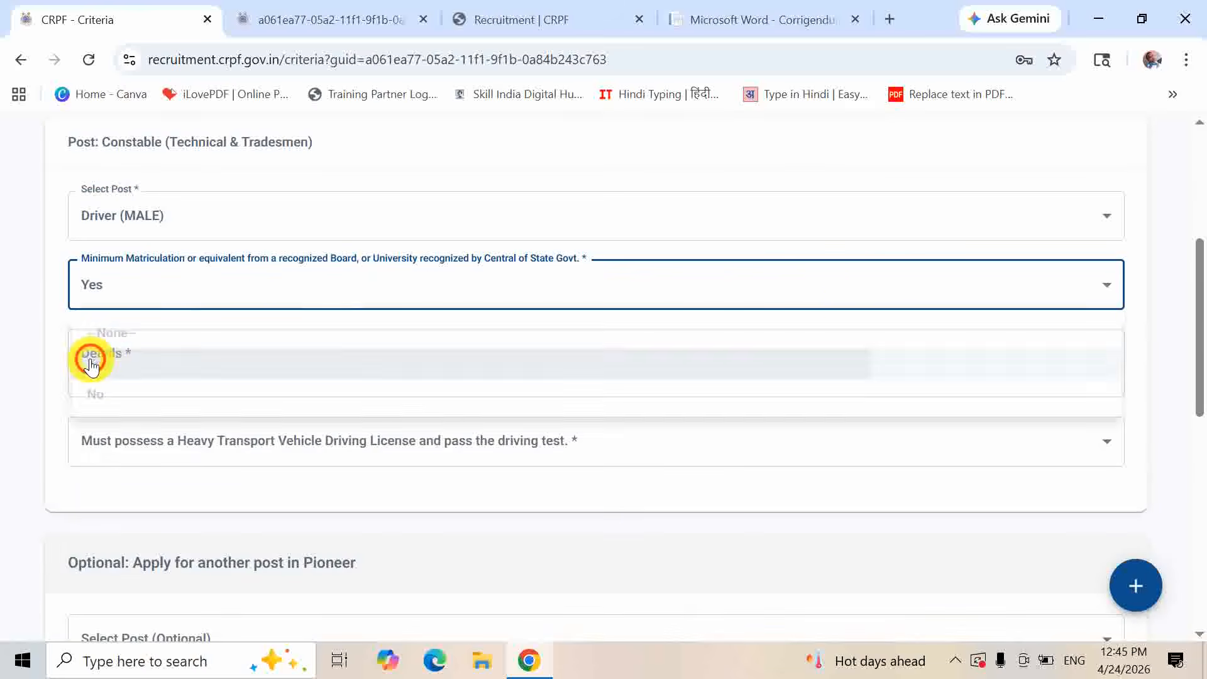
left_click(268, 354)
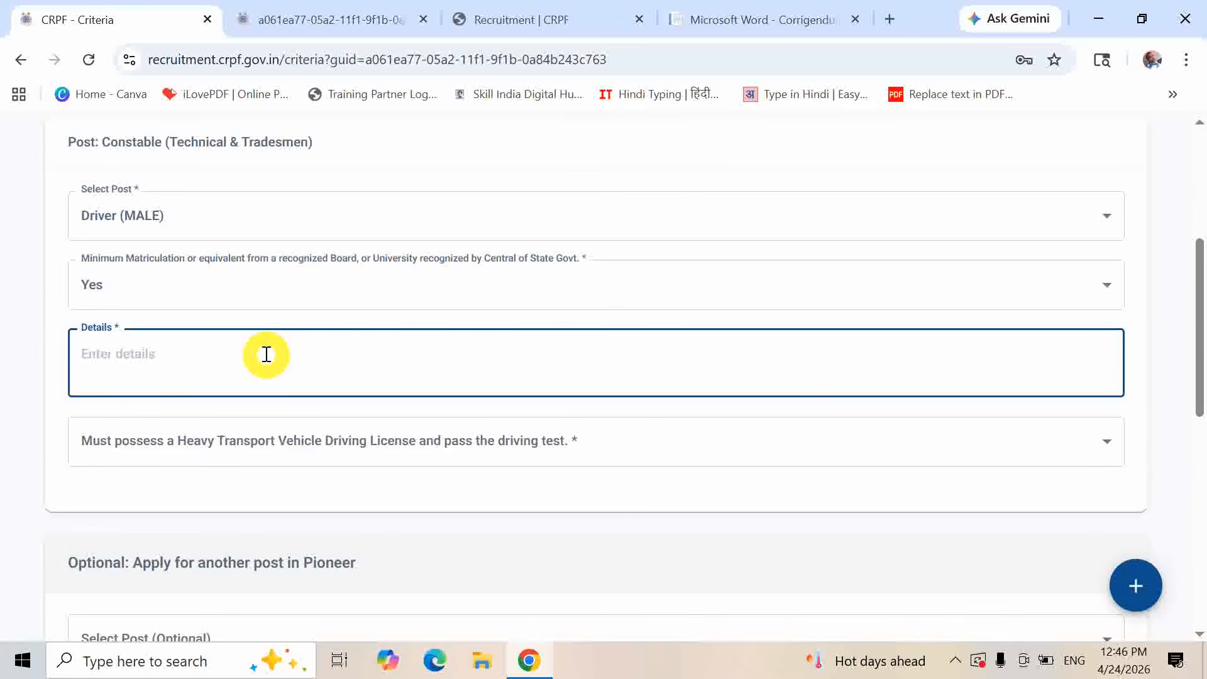
type("10th Pass")
left_click(16, 370)
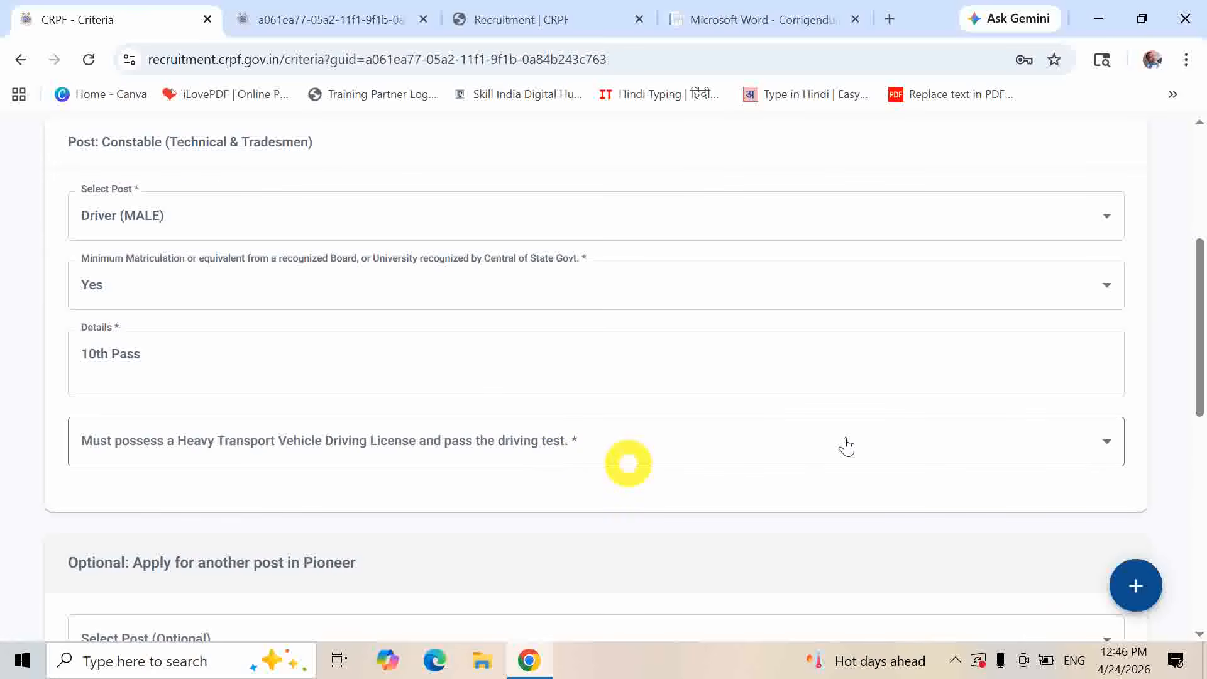
- Answer Yes to the Heavy Transport Vehicle Driving License requirement and start editing its details
left_click_drag(1197, 347, 1194, 379)
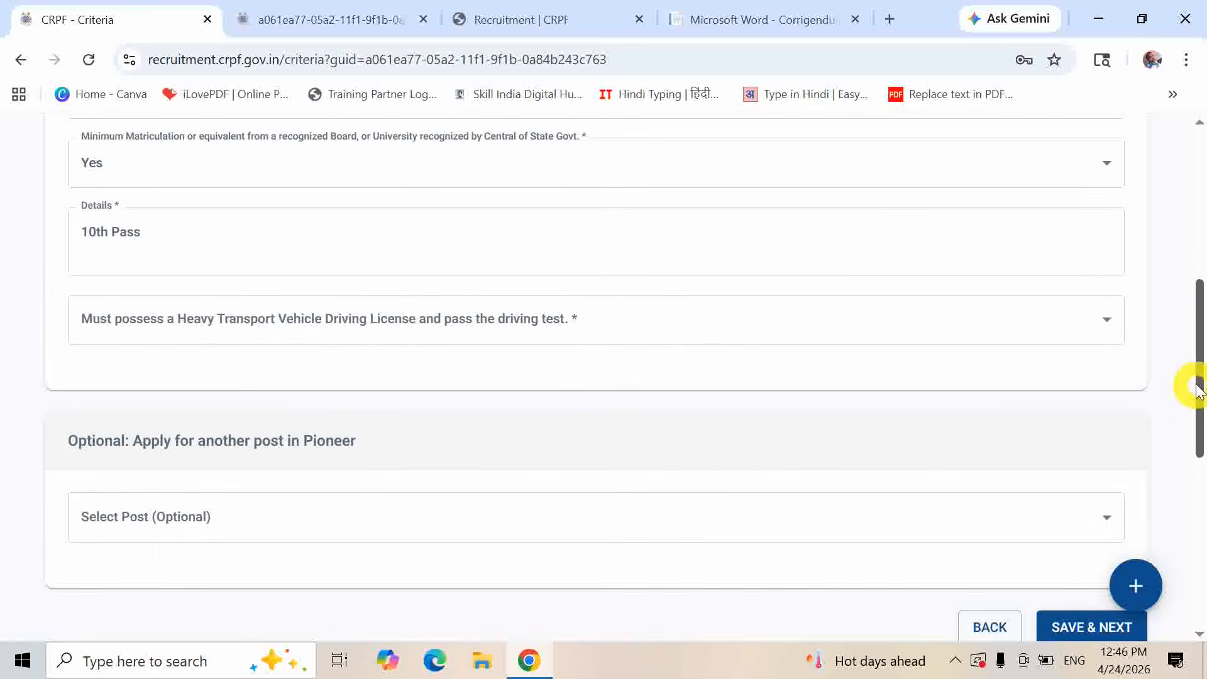
left_click(614, 318)
left_click(97, 400)
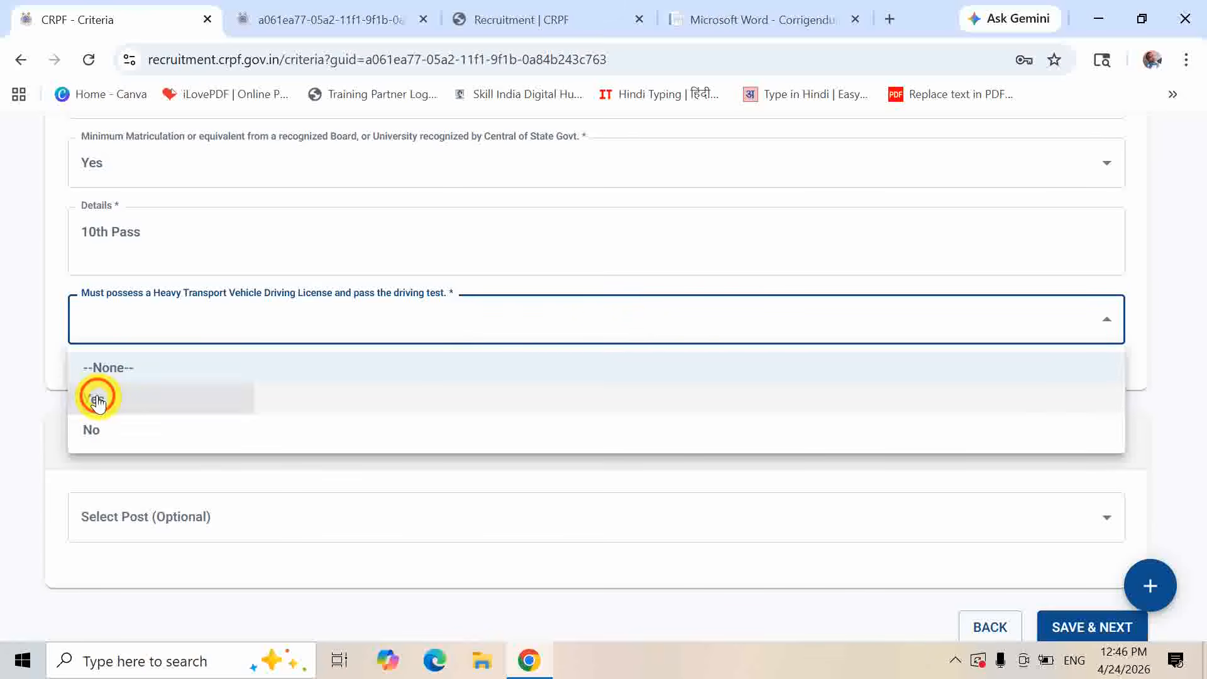
left_click(209, 418)
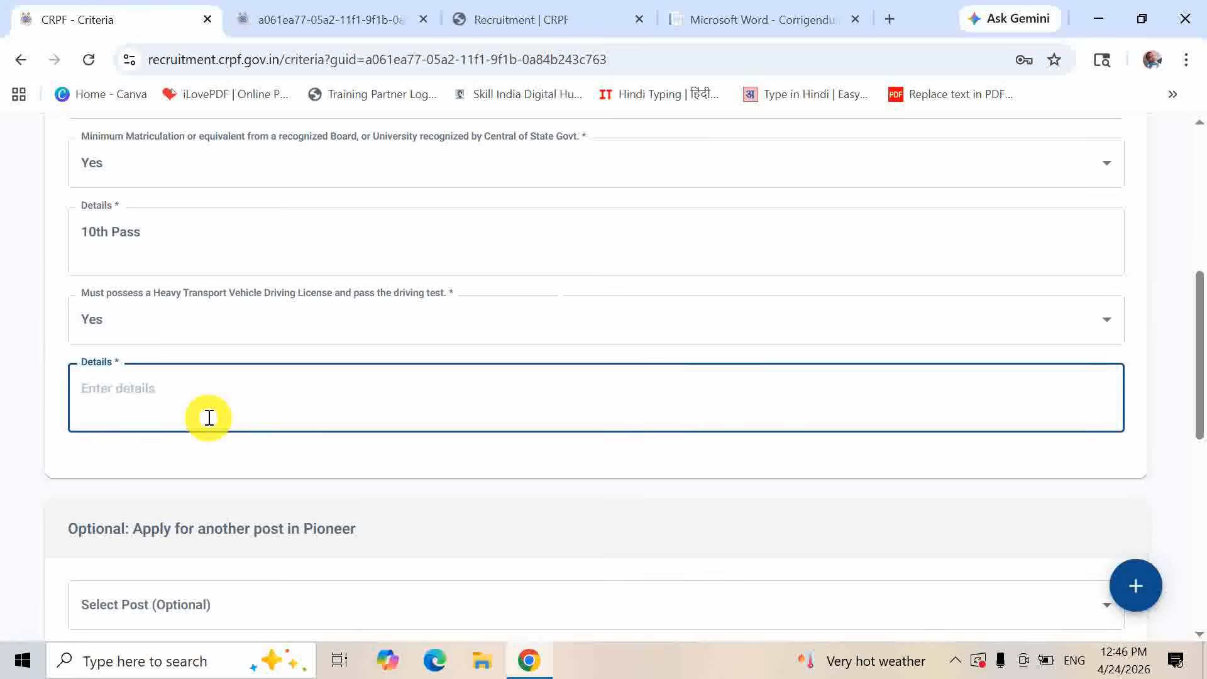
type("i have HM")
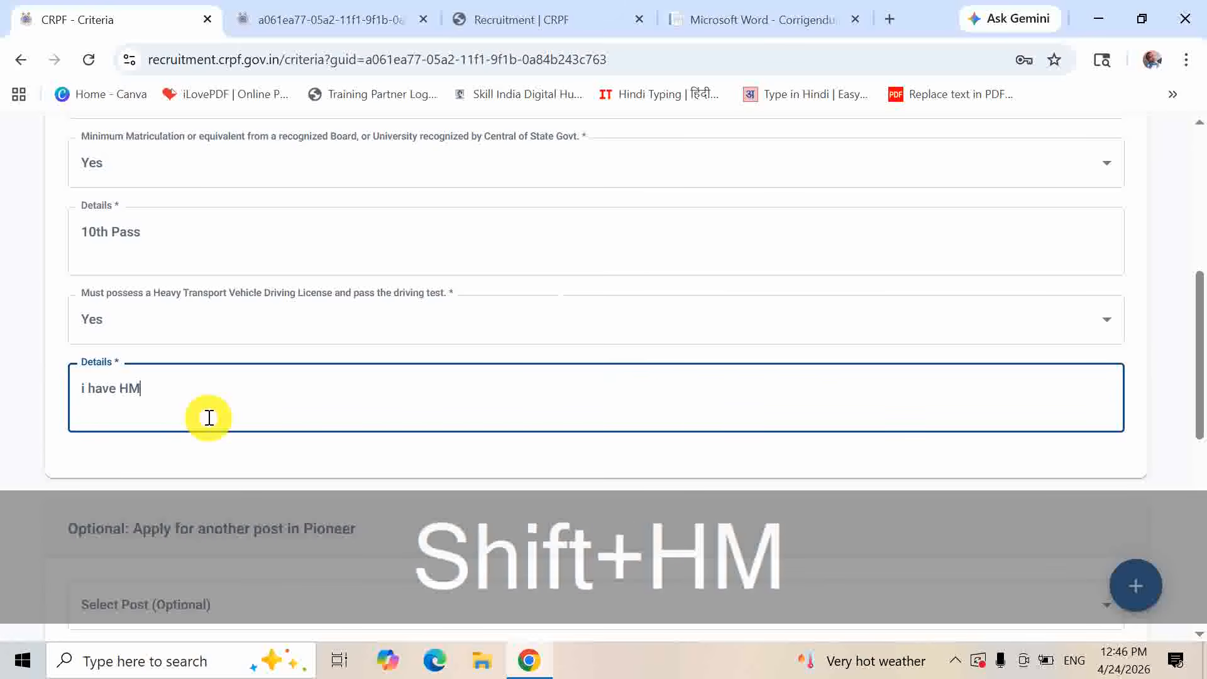
type("V")
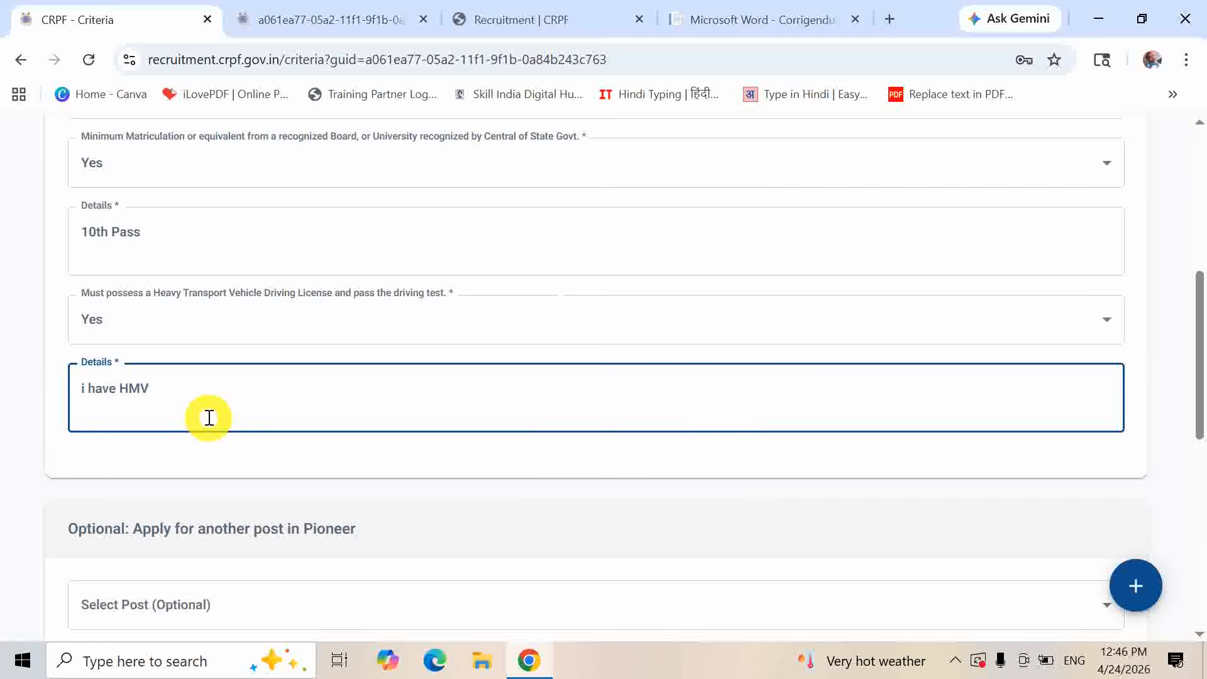
type(" licence,")
type("reg")
key("shift")
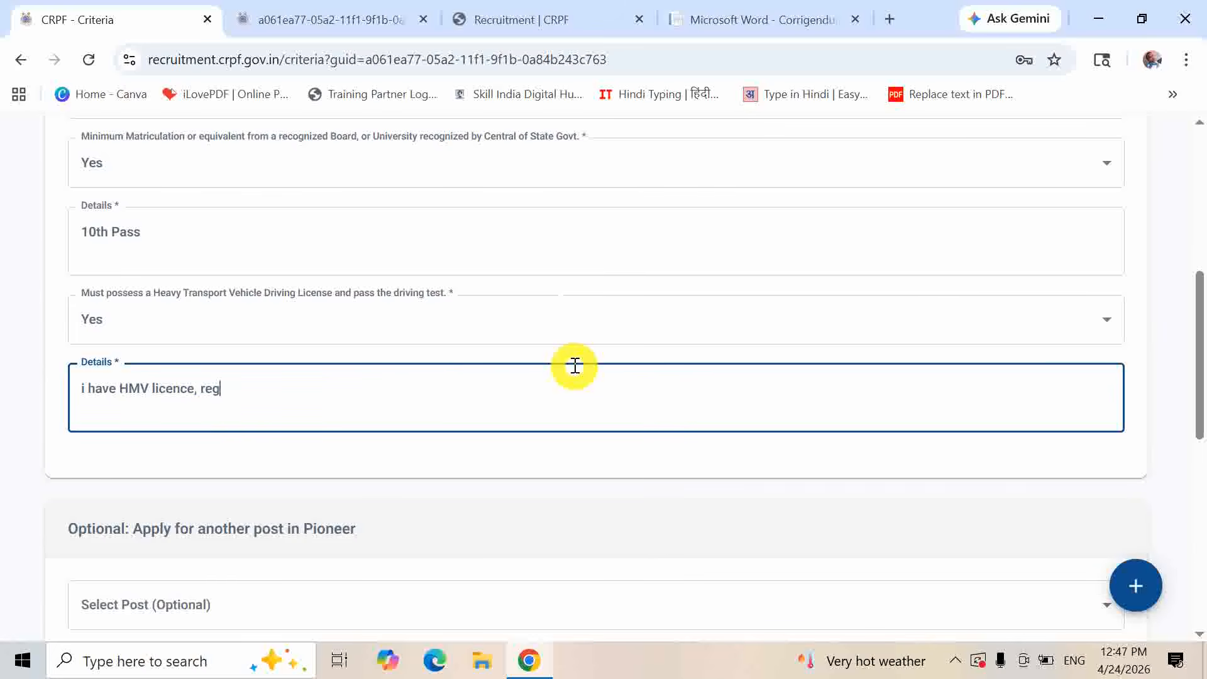
key("BackSpace")
key("BackSpace")
key("BackSpace")
key("BackSpace")
key("BackSpace")
key("BackSpace")
key("BackSpace")
key("BackSpace")
key("BackSpace")
key("BackSpace")
key("BackSpace")
key("BackSpace")
key("BackSpace")
key("BackSpace")
key("BackSpace")
key("BackSpace")
key("BackSpace")
key("BackSpace")
key("BackSpace")
key("BackSpace")
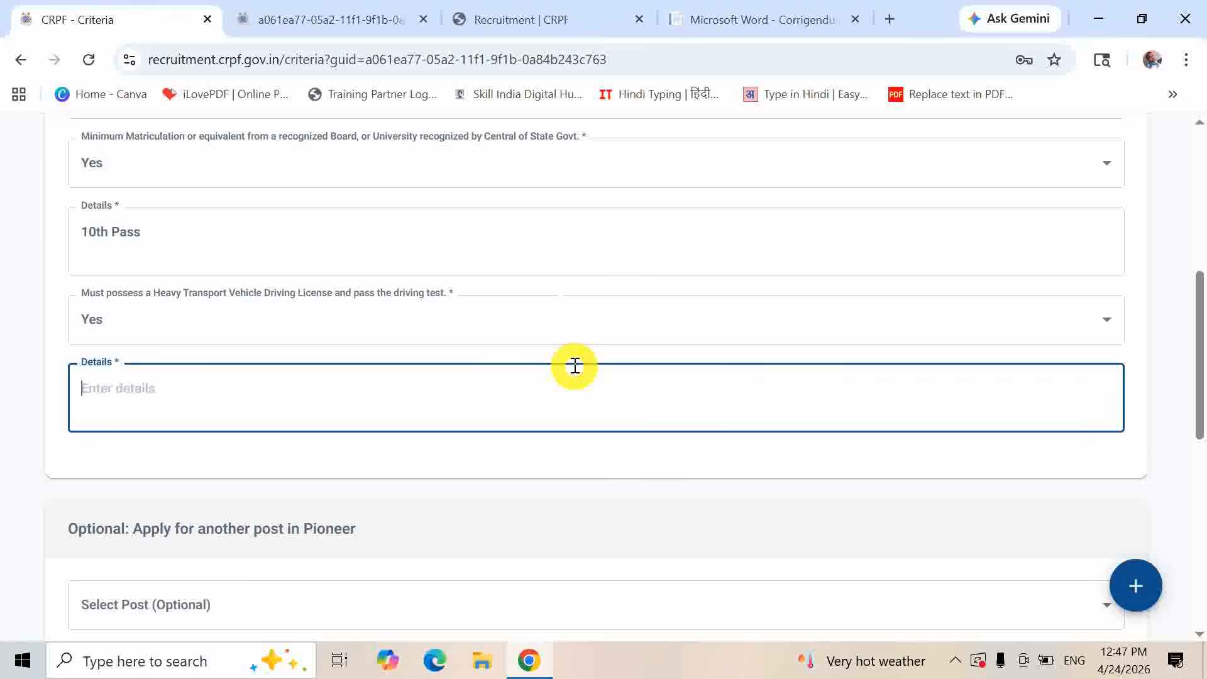
- Enter "i have applied for HMV Licence" as the details of the heavy vehicle licence requirement
type("i have applied for ")
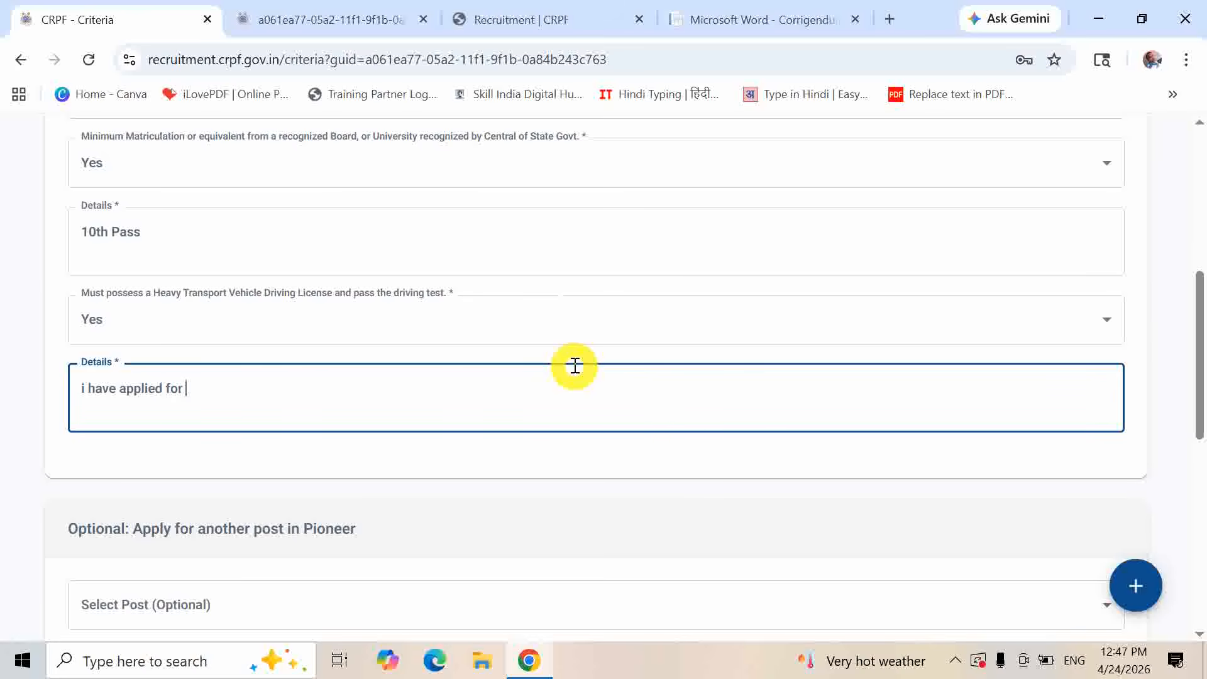
type("H")
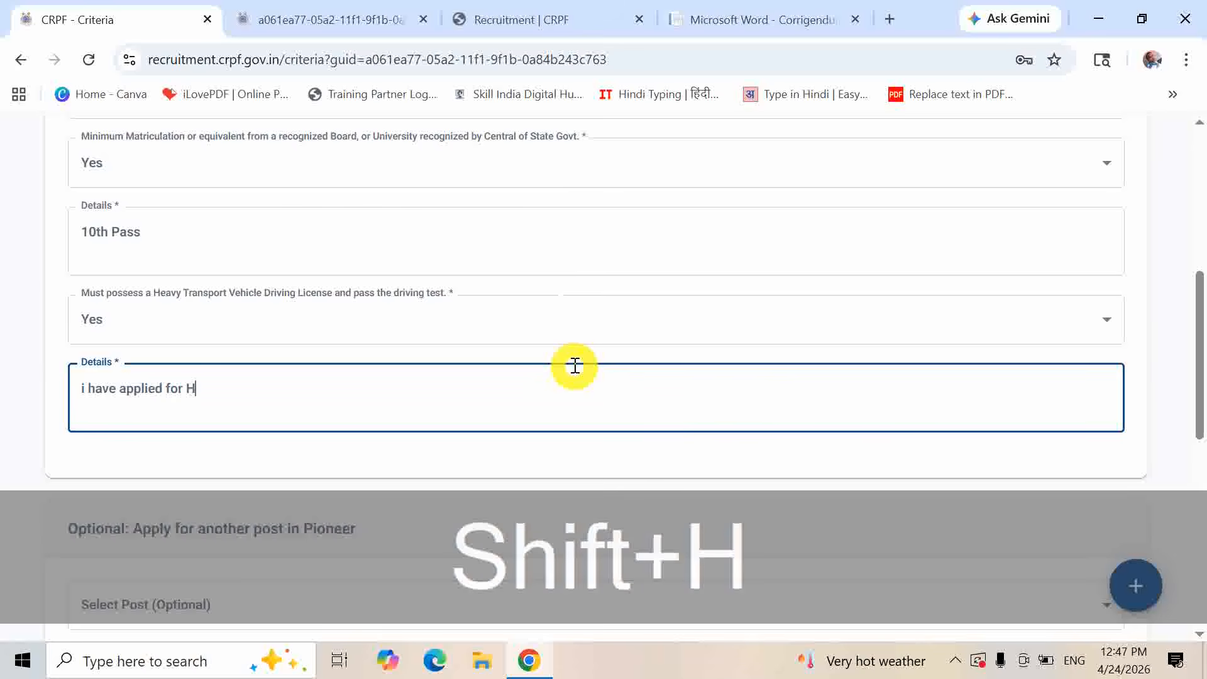
type("MV Li")
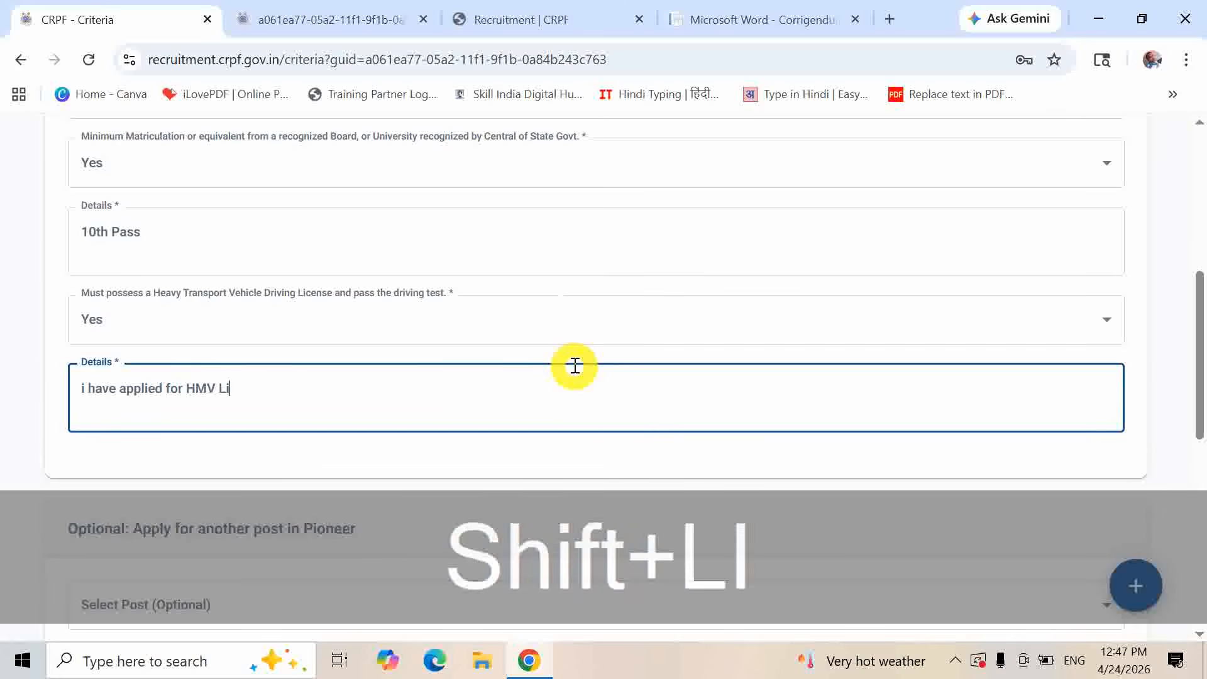
type("cence")
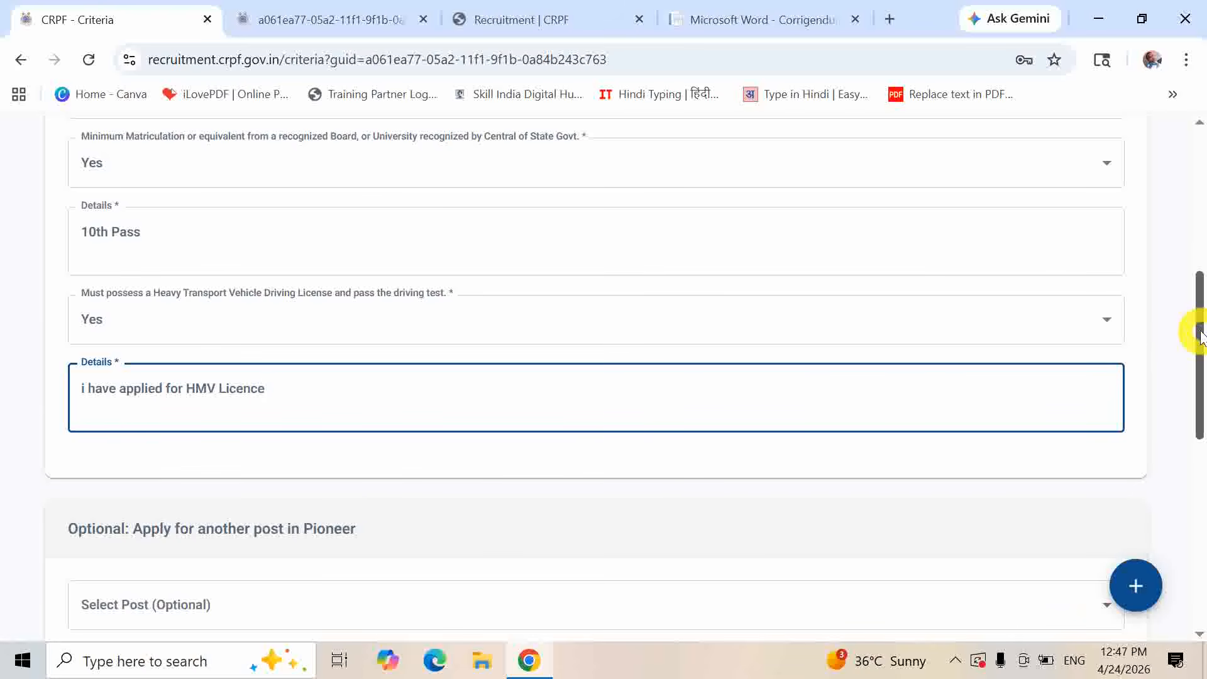
- Examine the optional Pioneer posts without choosing one
left_click_drag(1200, 333, 1201, 368)
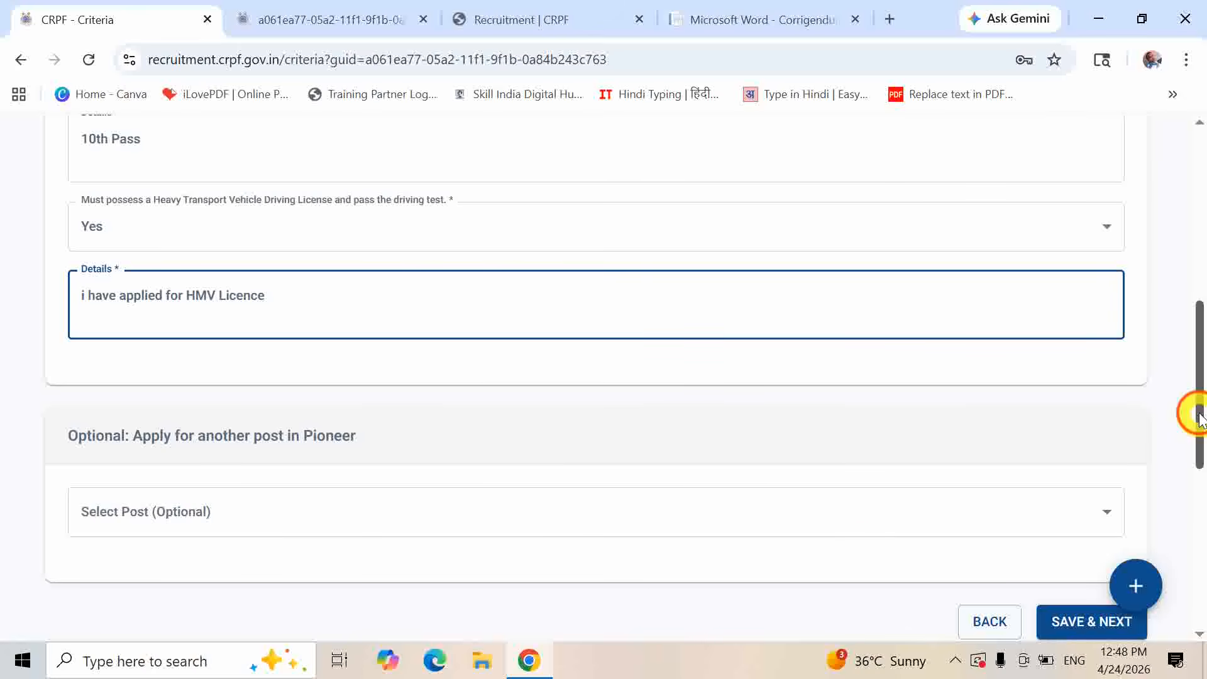
left_click_drag(1194, 409, 1197, 460)
left_click(699, 363)
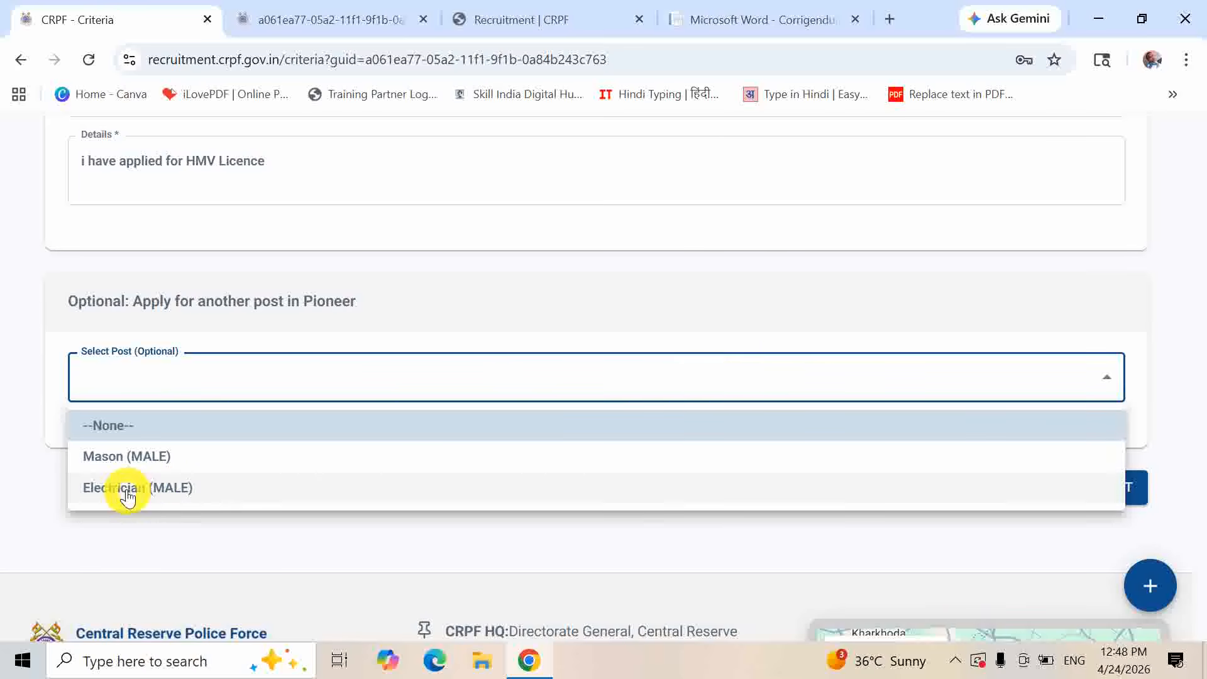
left_click(13, 379)
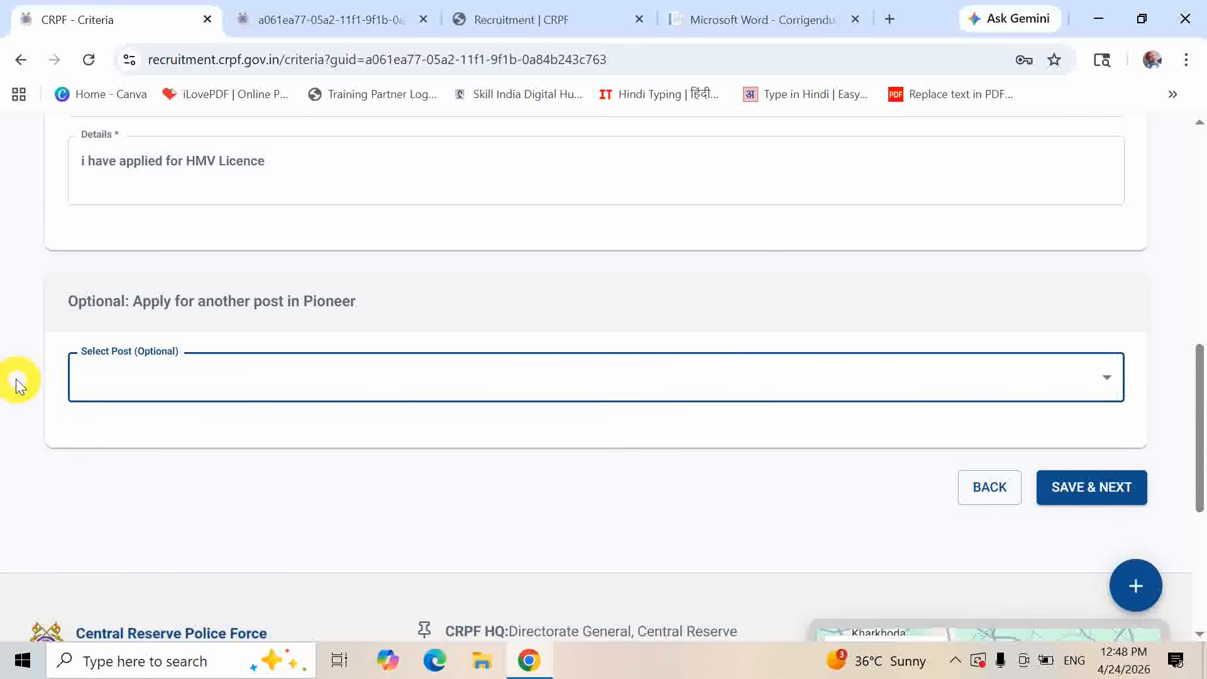
- Save the post criteria, continue to Certificates and Documents and look over its upload areas
left_click(1118, 483)
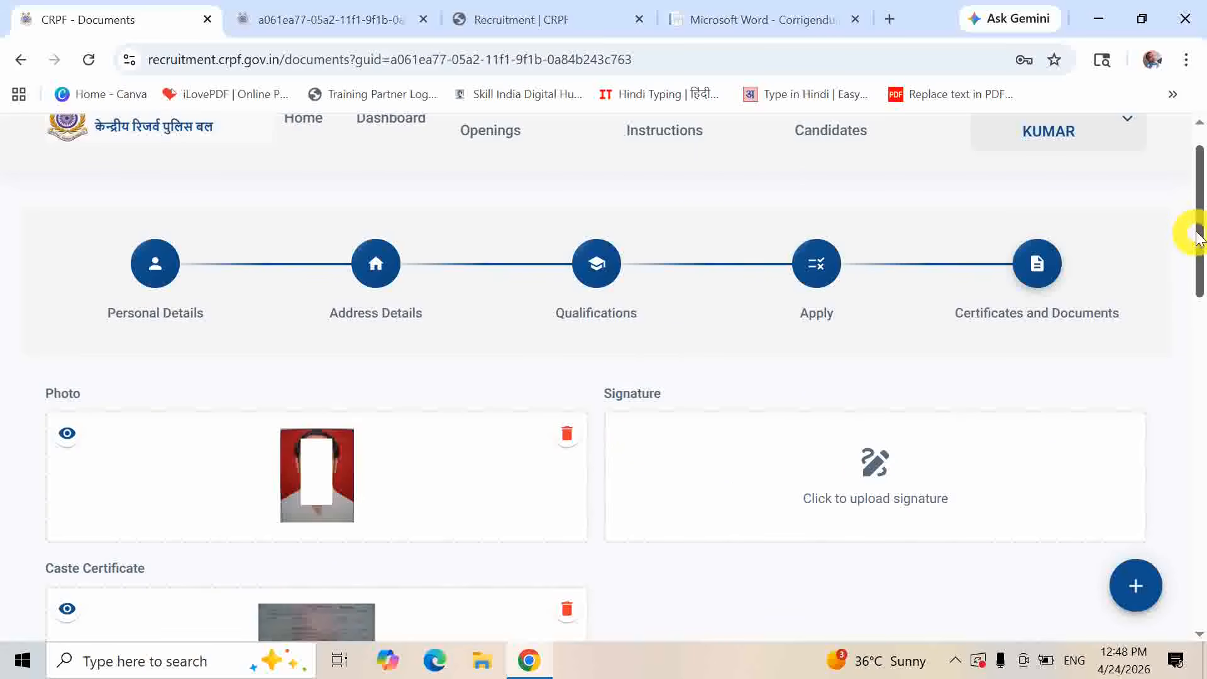
left_click_drag(1201, 237, 1196, 354)
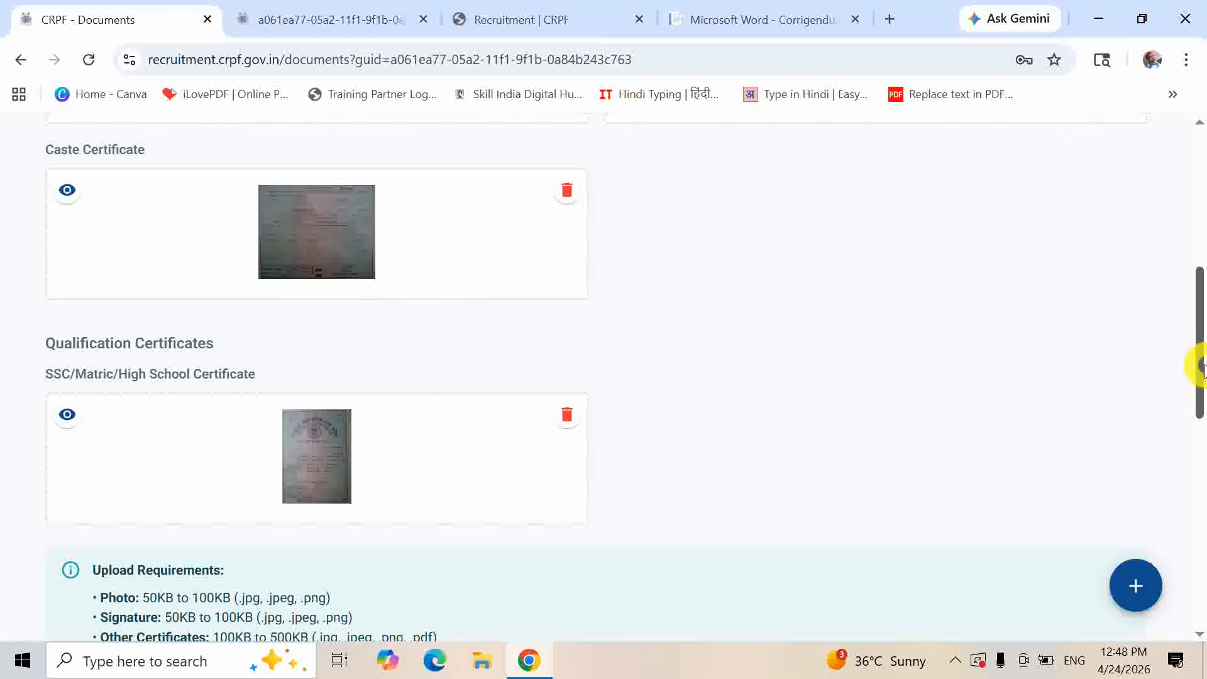
- Accept the declaration that the uploaded documents are true, then save the documents section and continue to the application review
left_click_drag(1196, 364, 1194, 397)
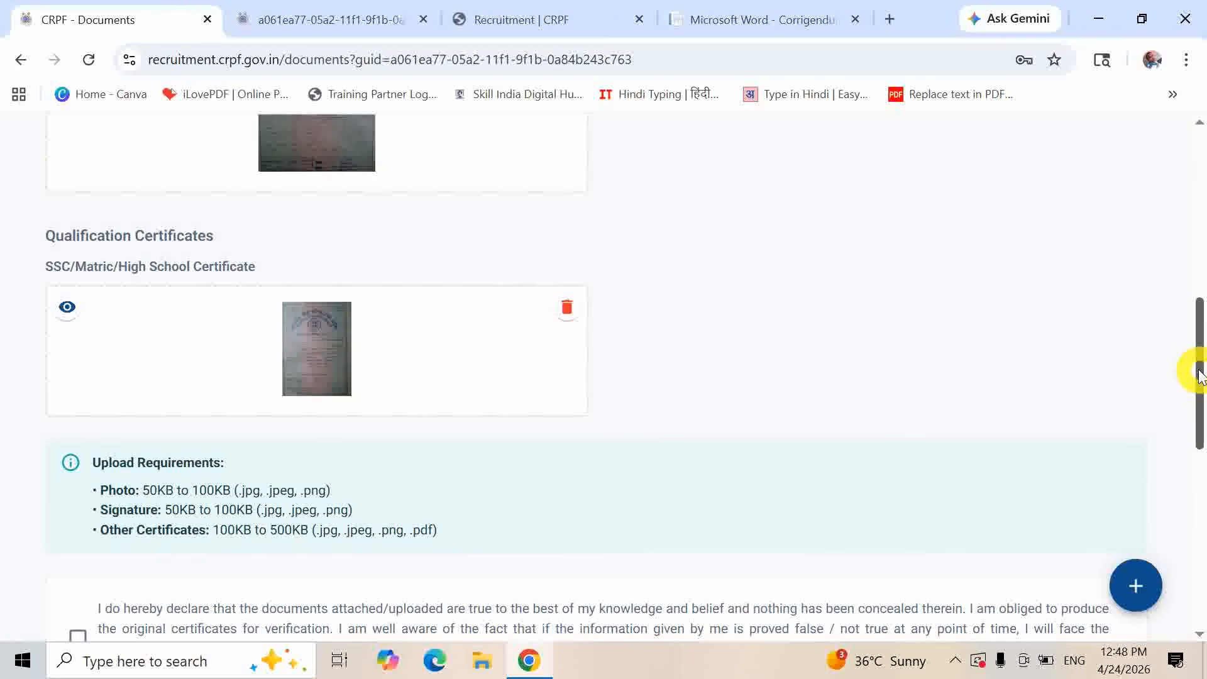
left_click_drag(1198, 366, 1201, 454)
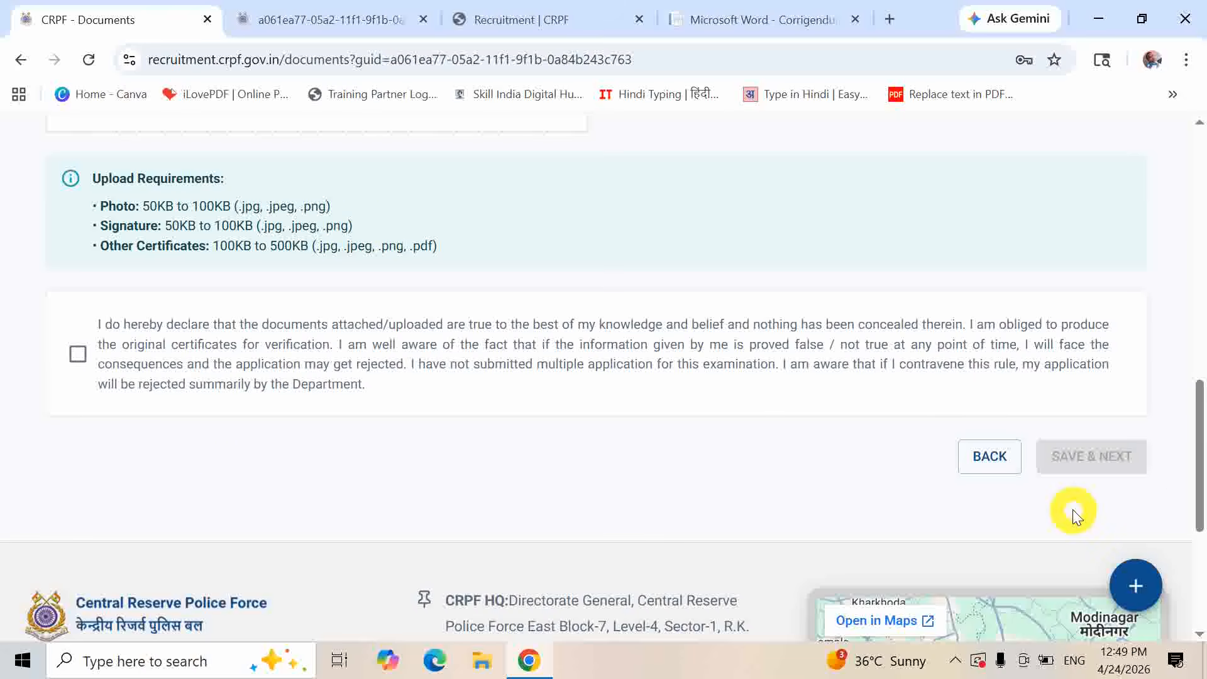
mouse_move(1200, 465)
left_mouse_down()
mouse_move(1193, 237)
mouse_move(1199, 471)
left_mouse_up()
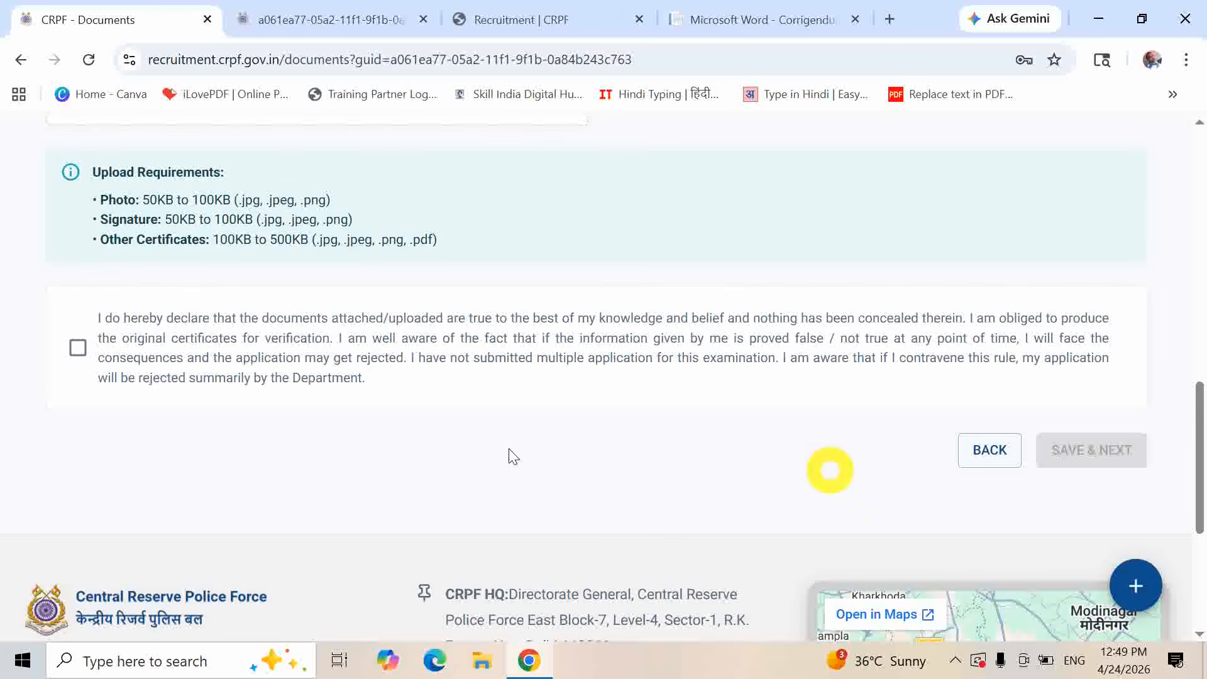
left_click(78, 347)
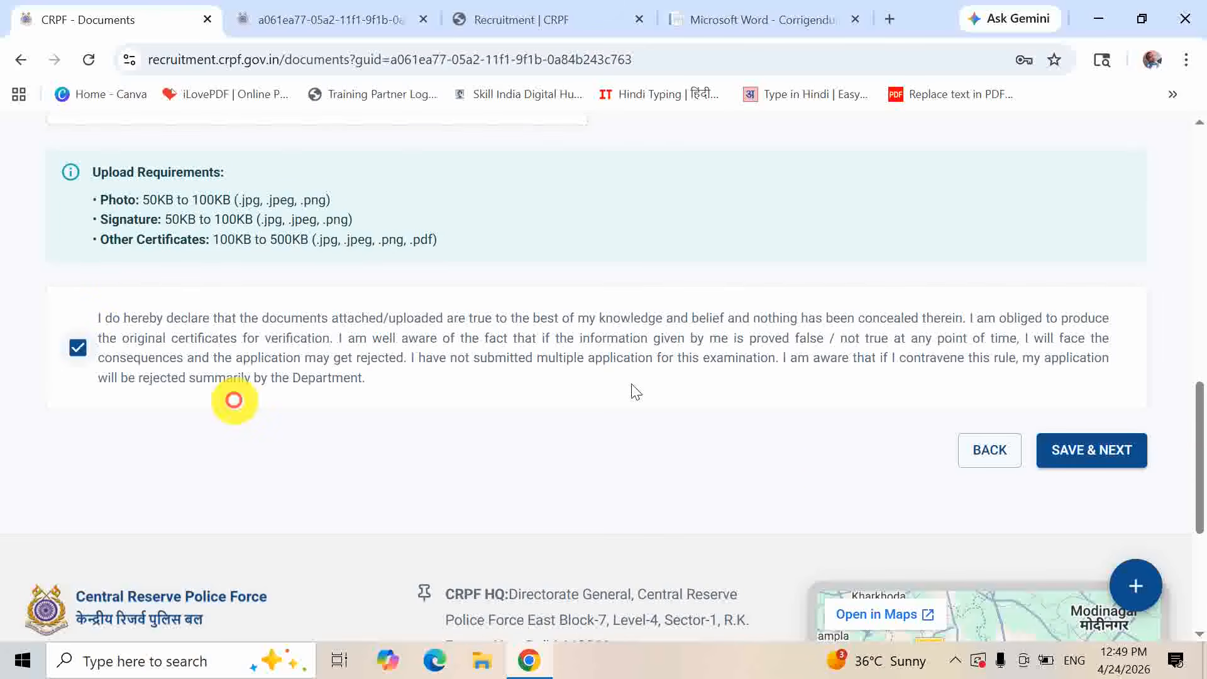
left_click(1129, 447)
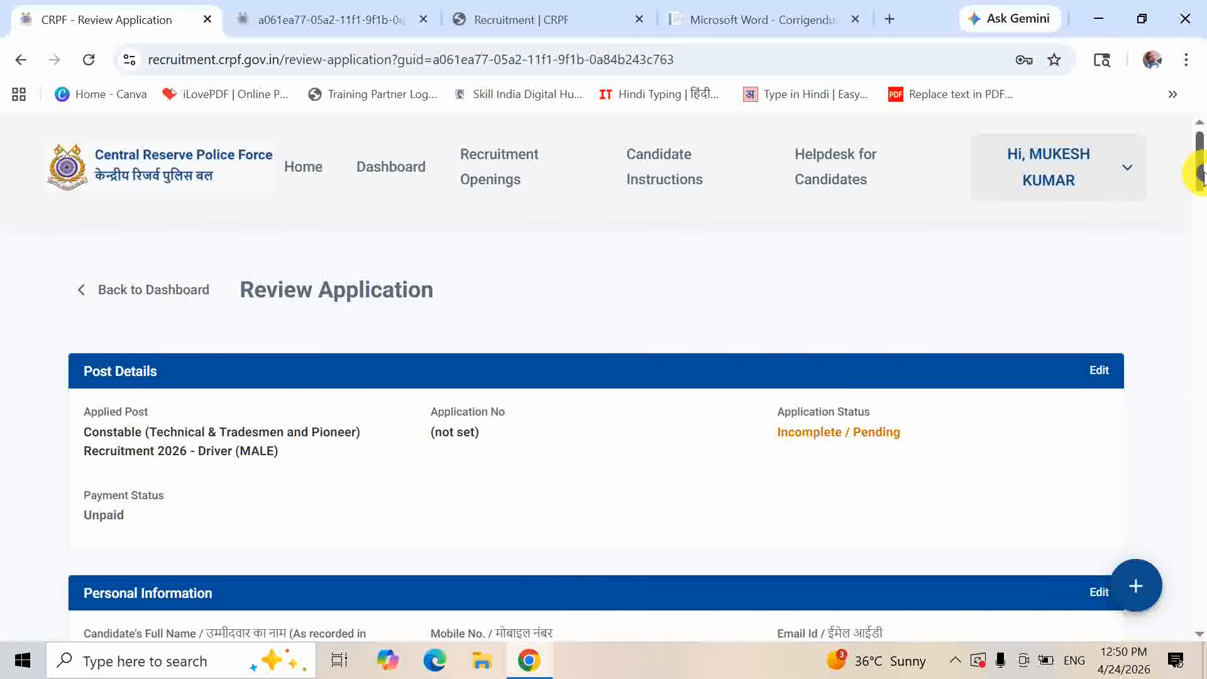
- Choose "GC, CRPF, Jharoda Kalan, New Delhi-110072" as the centre preference in the application review
left_click_drag(1198, 161, 1200, 497)
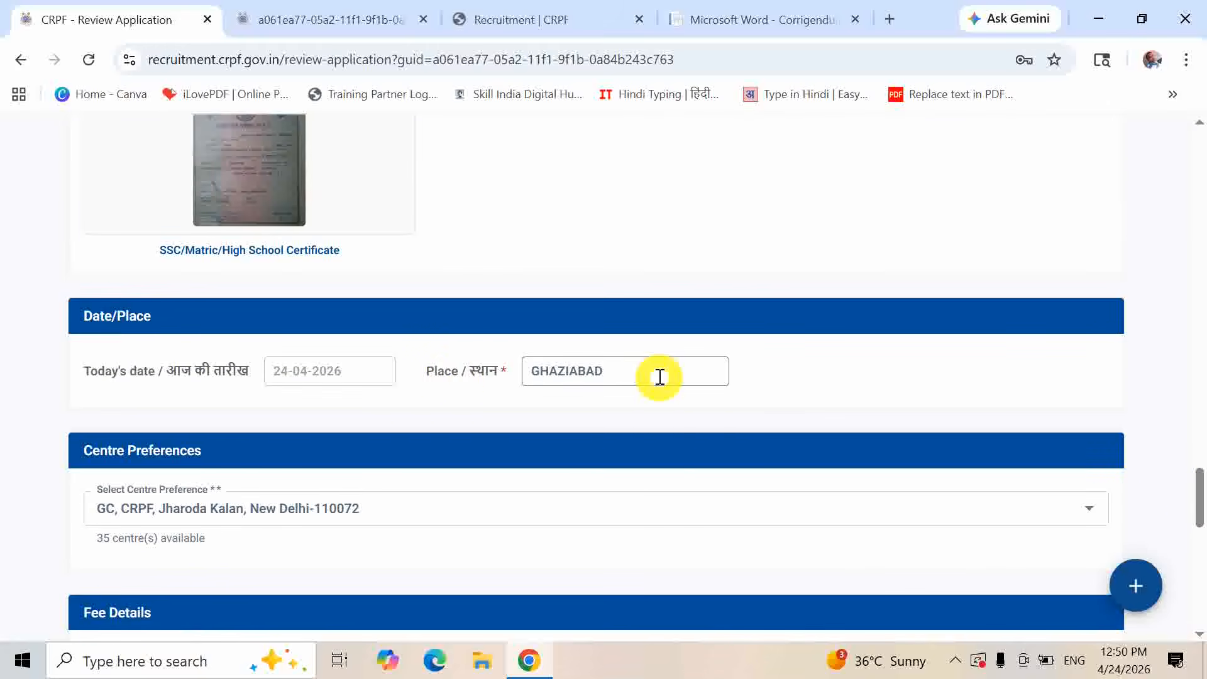
left_click(714, 513)
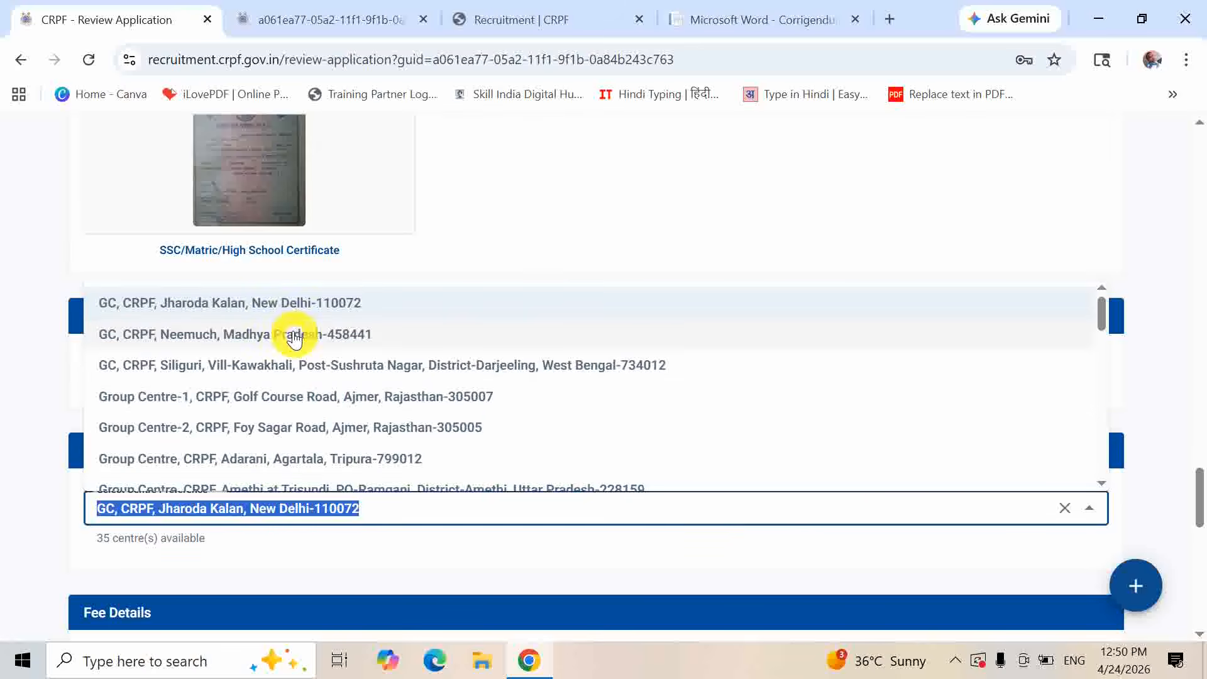
left_click(279, 306)
- Accept the declaration that the profile information is true and proceed to pay the application fee by generating a UPI QR code
left_click(1199, 513)
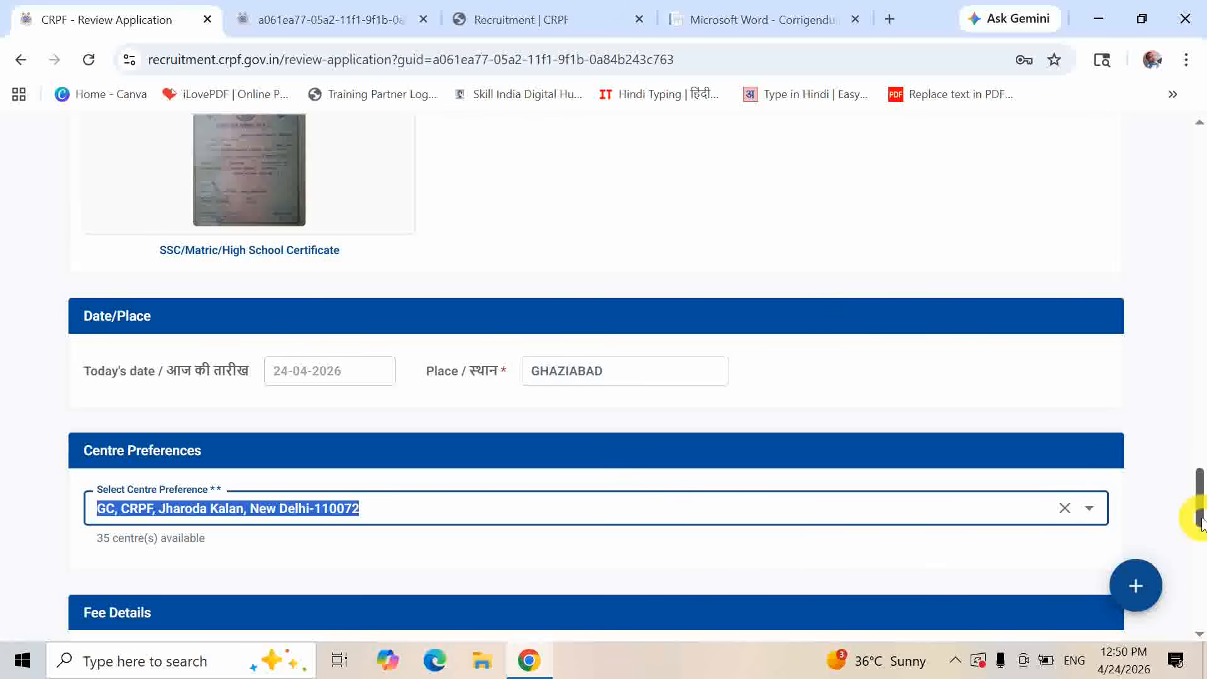
left_click_drag(1199, 512, 1200, 565)
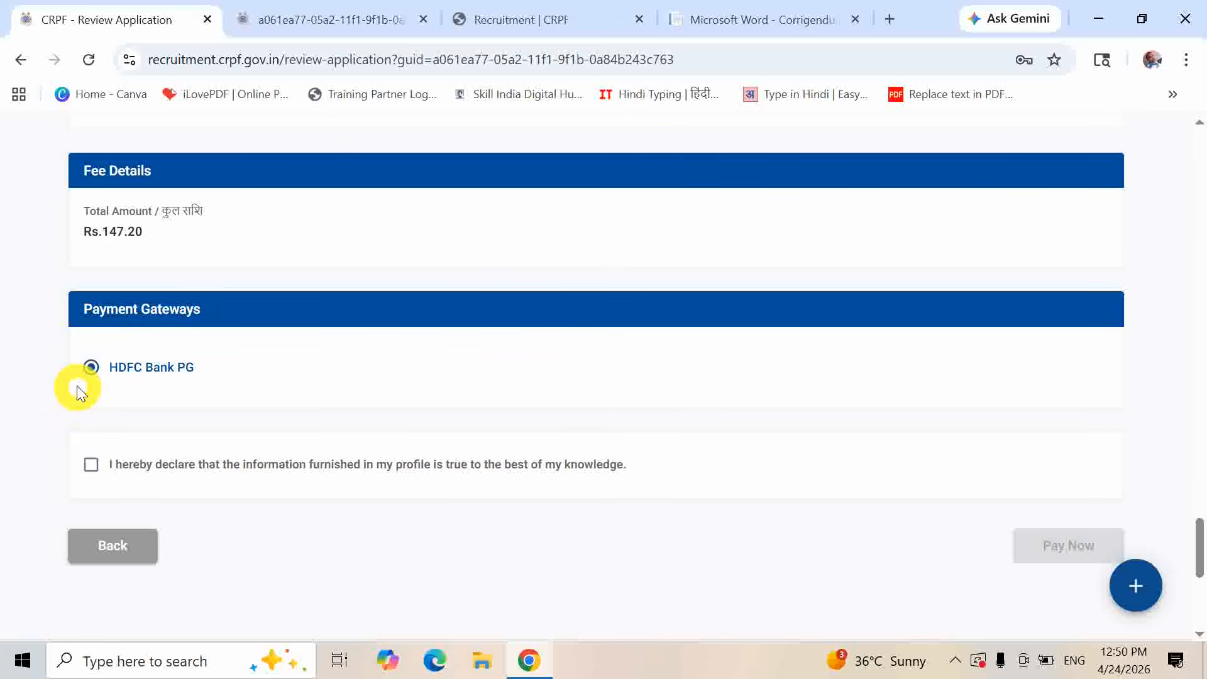
left_click(91, 465)
left_click(1055, 546)
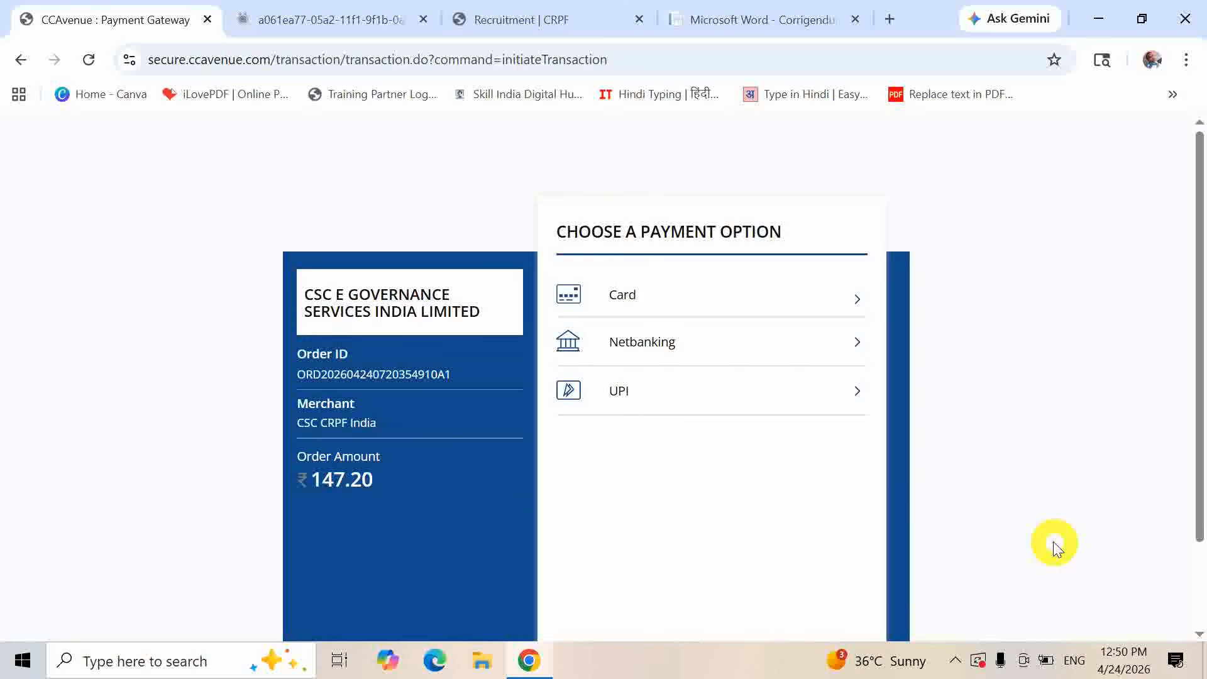
left_click(784, 393)
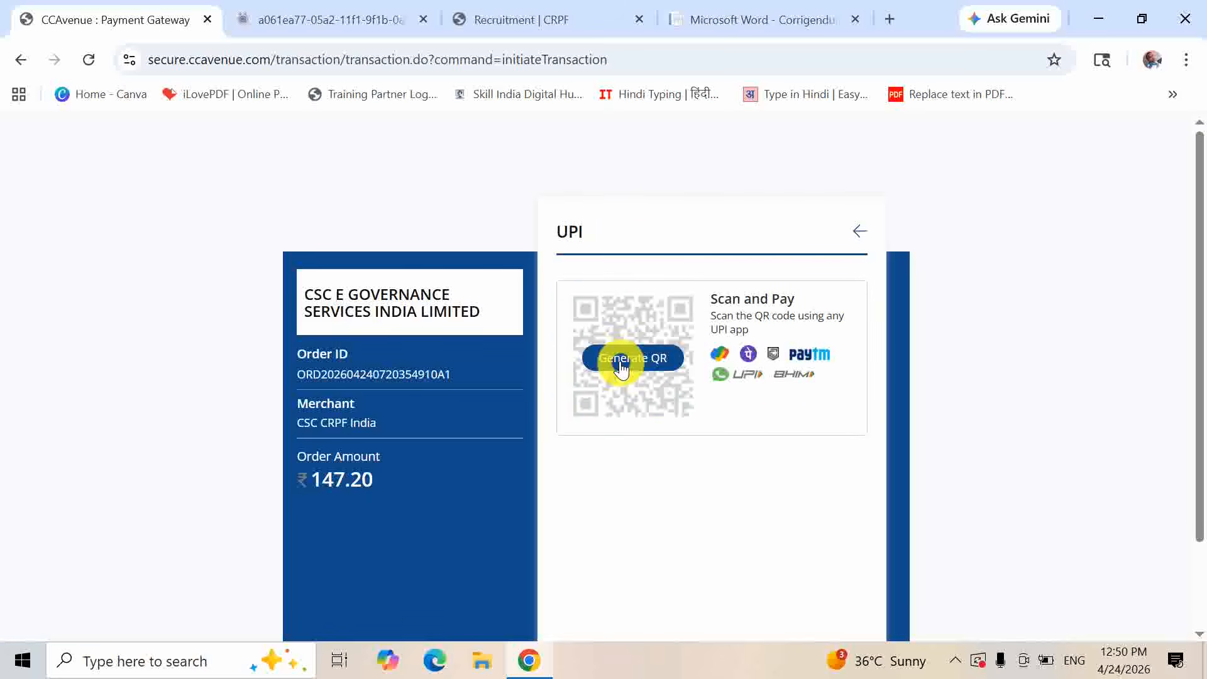
left_click(621, 365)
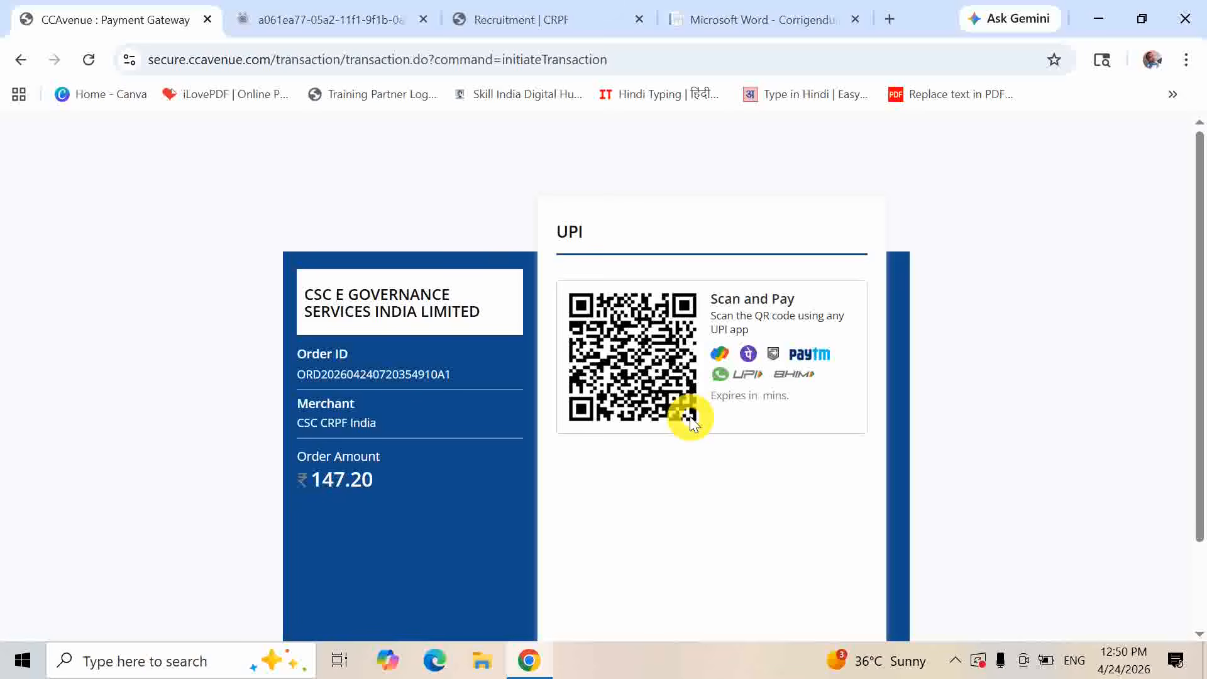